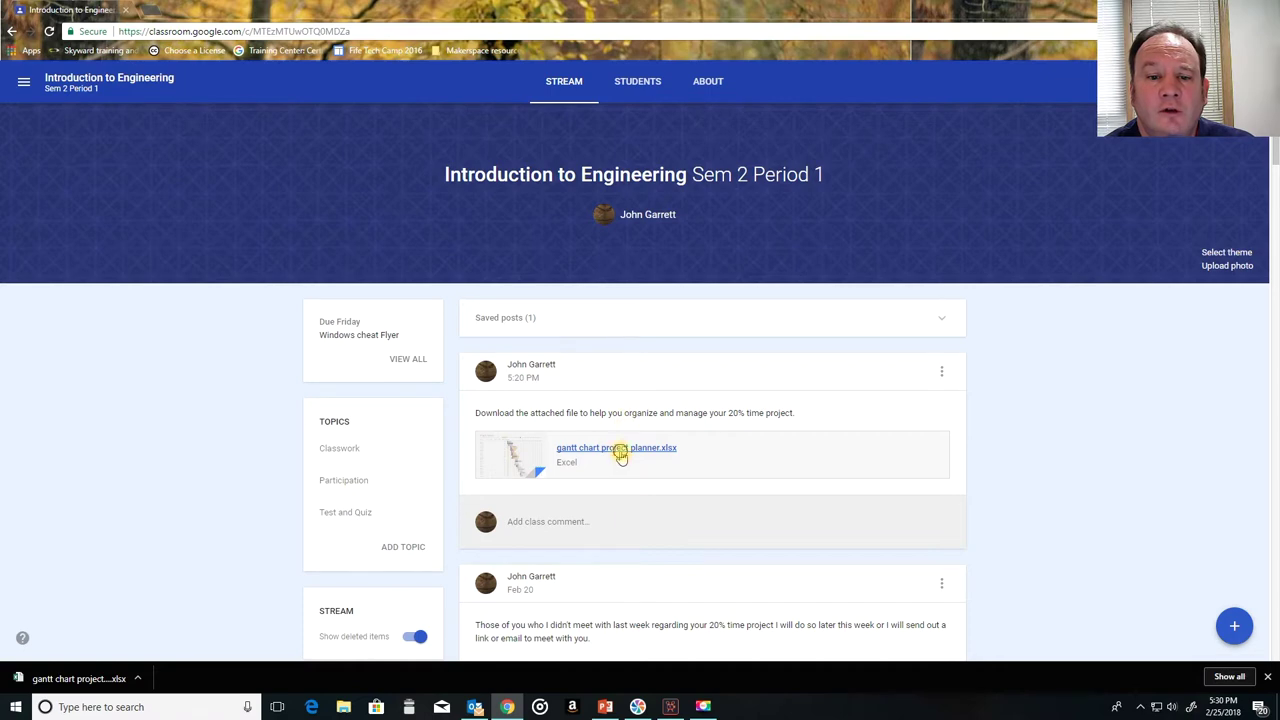
# Step: Preview the gantt chart project planner attachment in a separate window, then close the preview
pyautogui.click(618, 450)
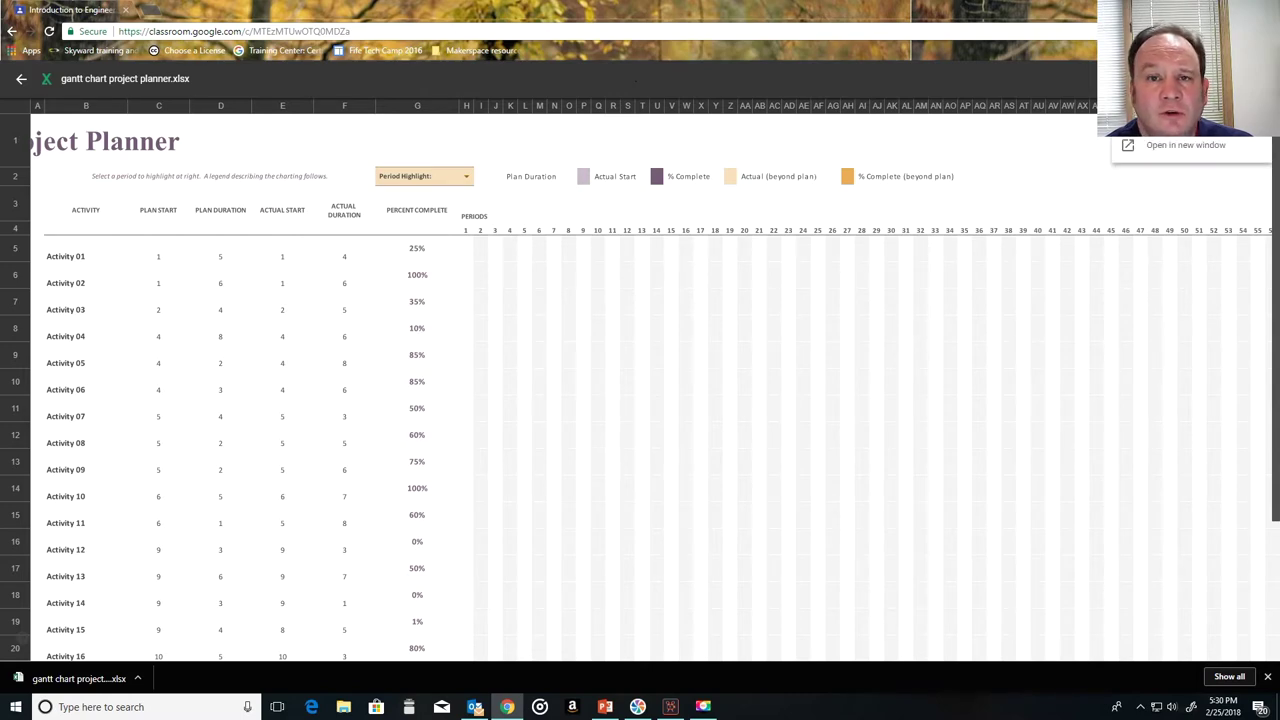
pyautogui.click(1180, 150)
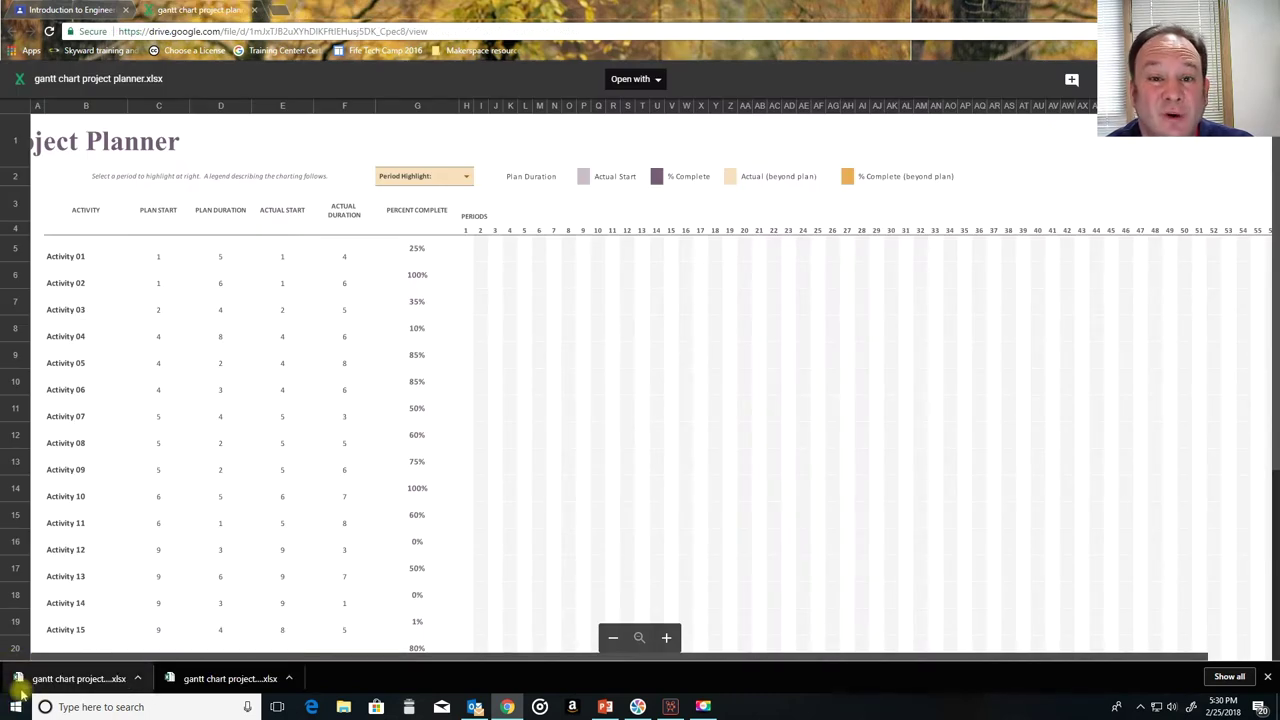
pyautogui.click(254, 10)
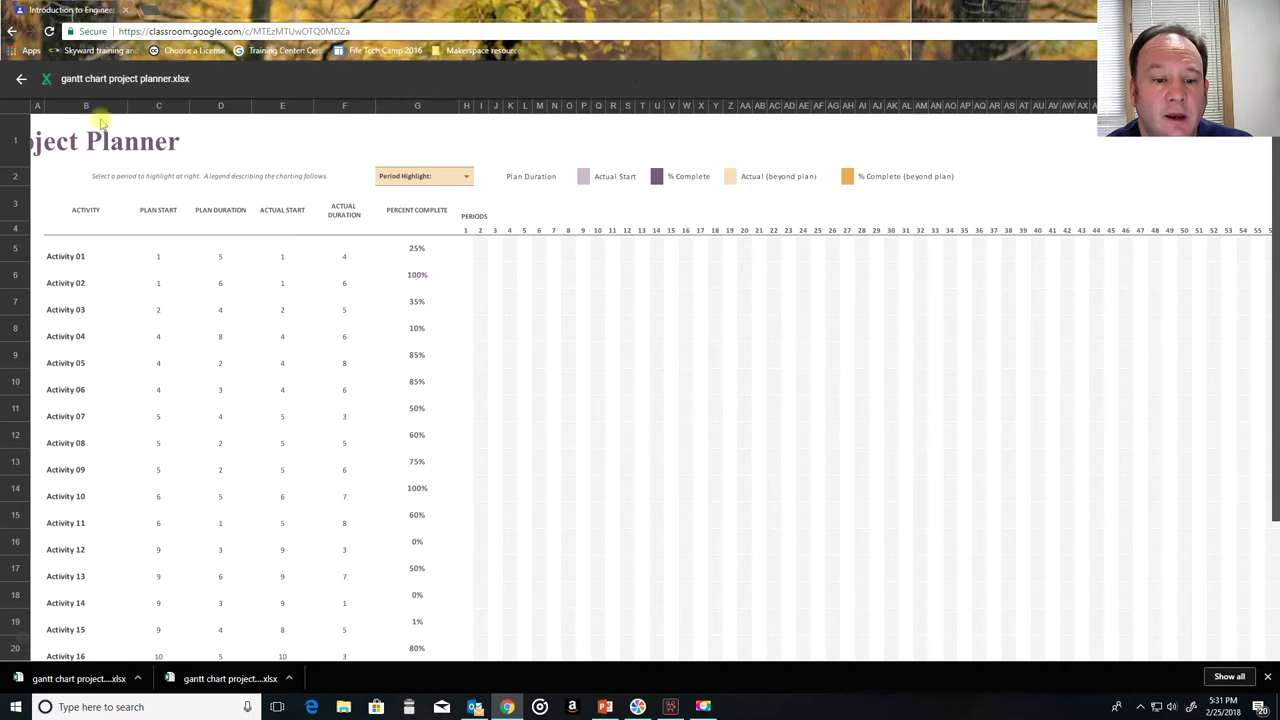
pyautogui.click(1267, 677)
# Step: Return to the Introduction to Engineering class stream and show the desktop
pyautogui.click(13, 31)
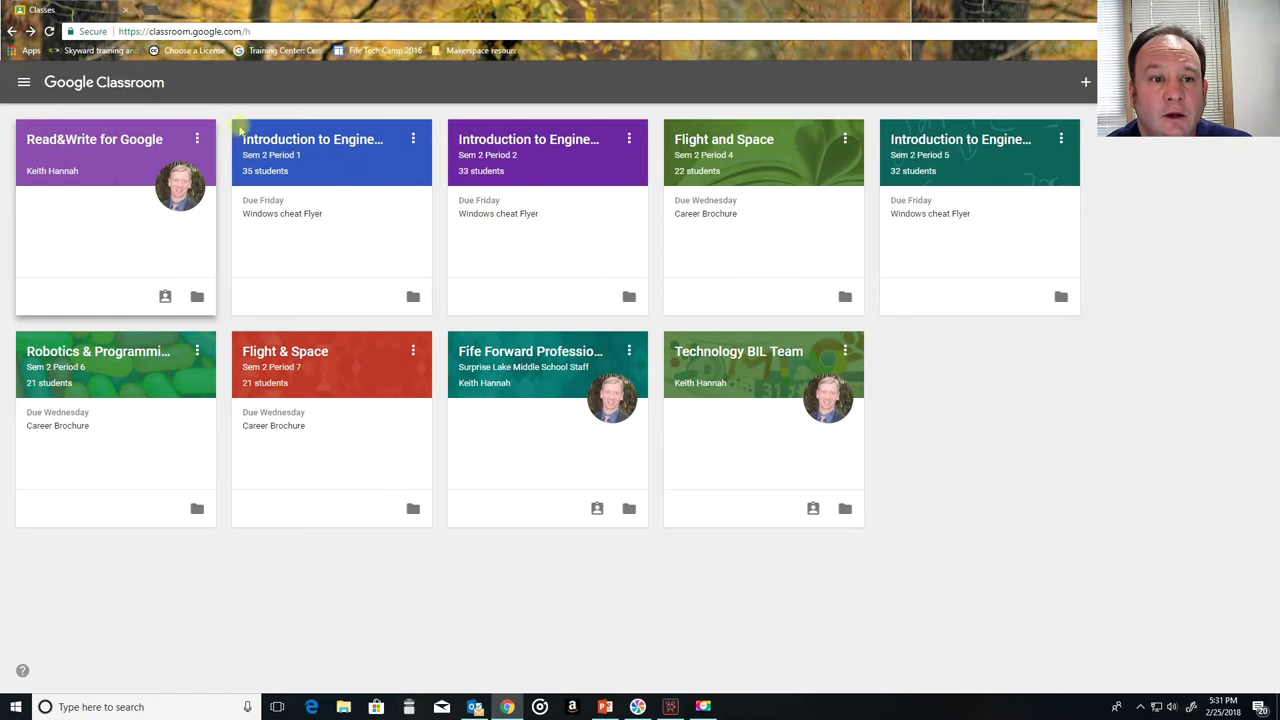
pyautogui.click(391, 143)
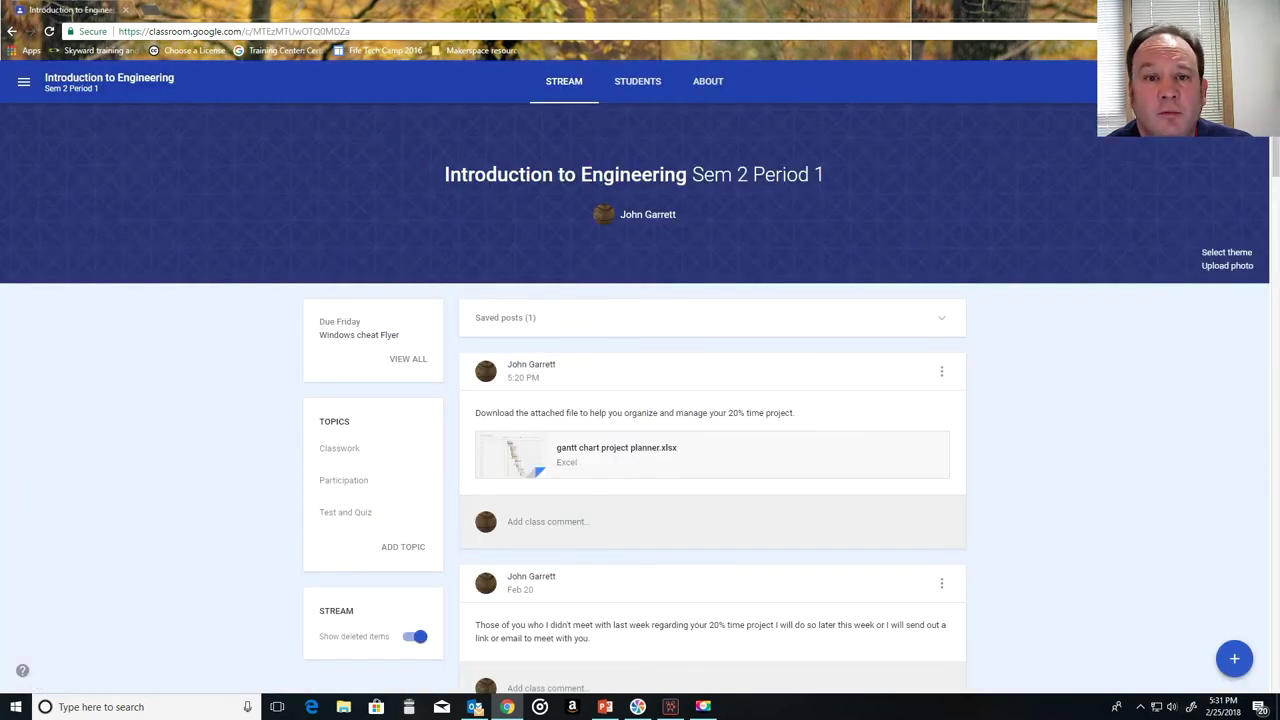
pyautogui.press('super+d')
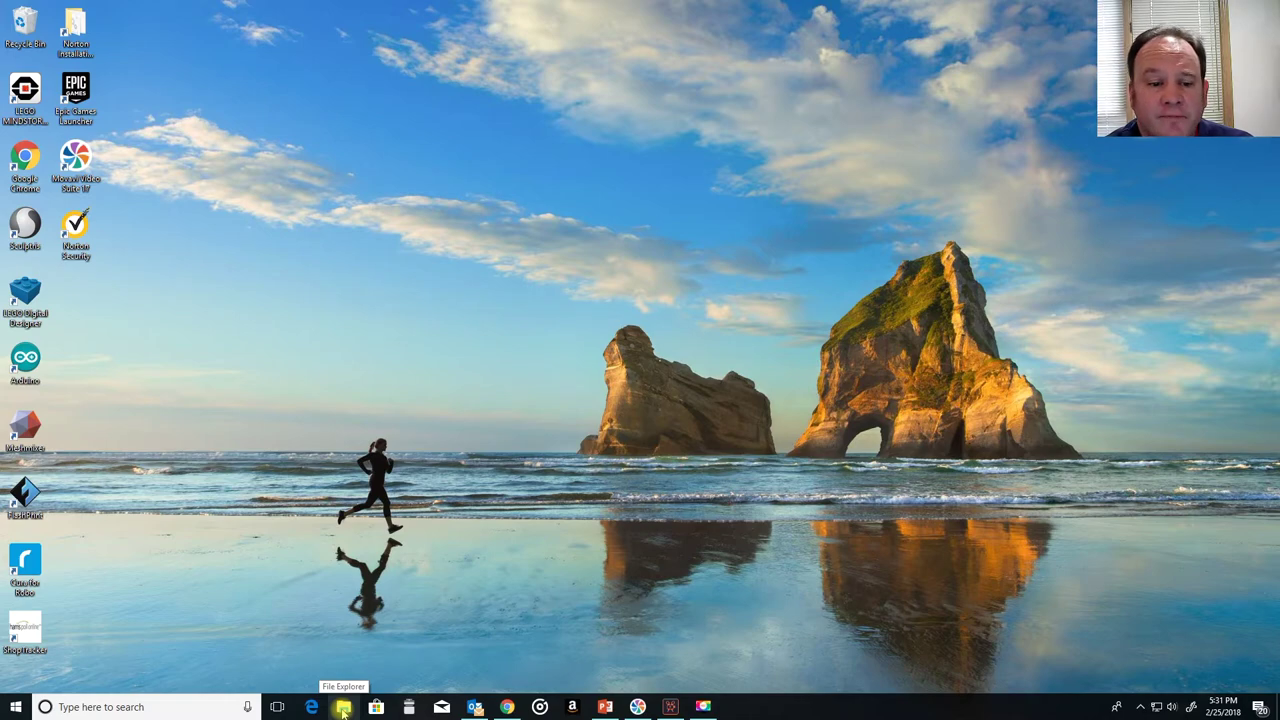
# Step: Find the gantt chart project planner in the Downloads folder and open it in Excel
pyautogui.click(343, 710)
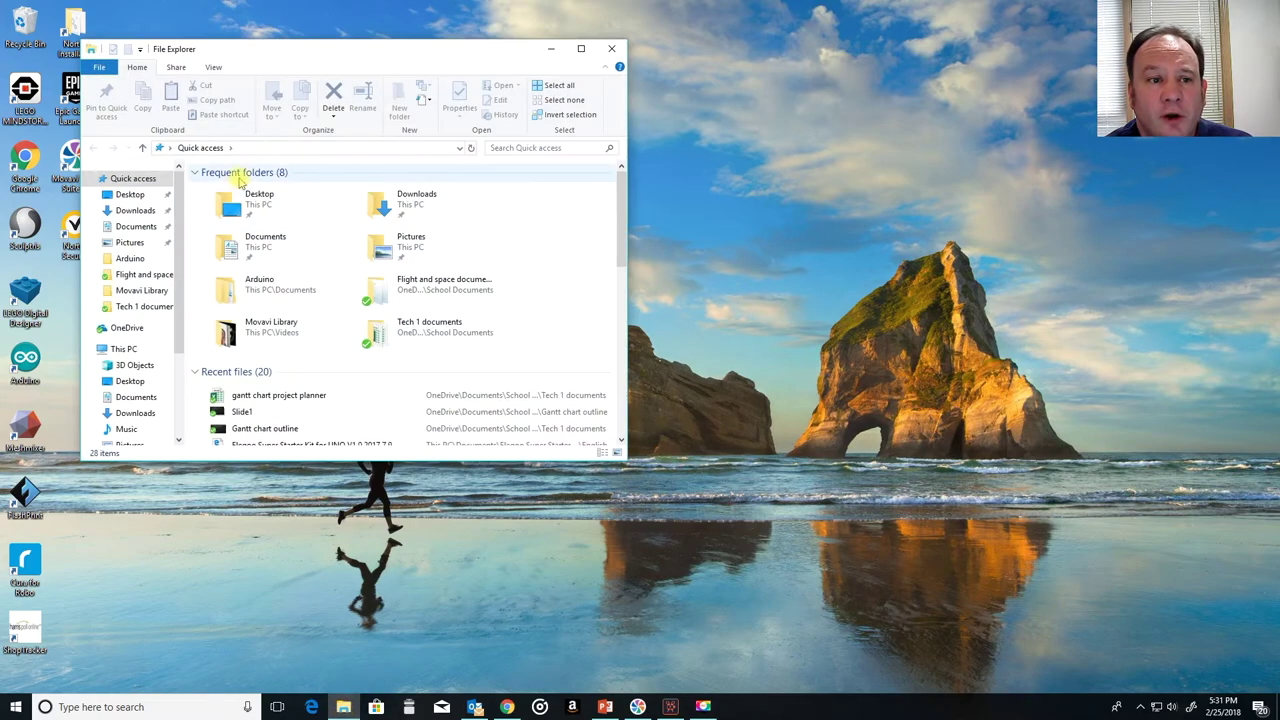
pyautogui.click(131, 209)
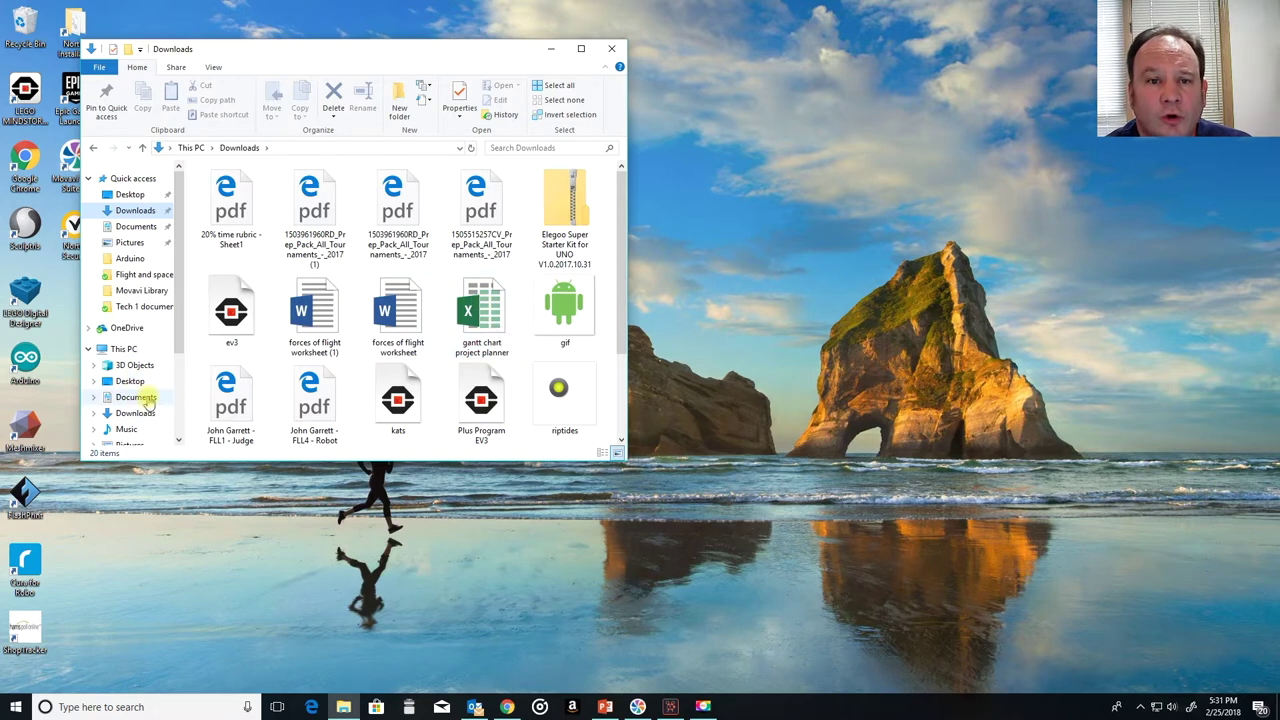
pyautogui.click(88, 349)
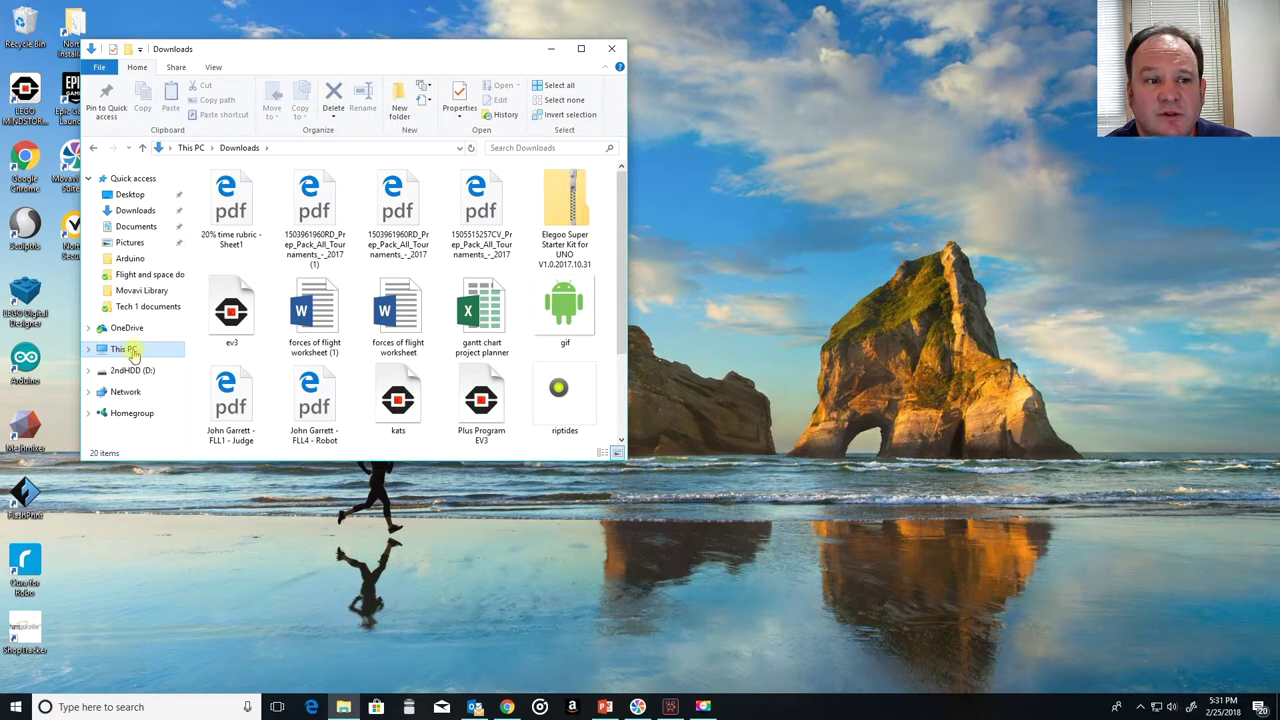
pyautogui.click(88, 349)
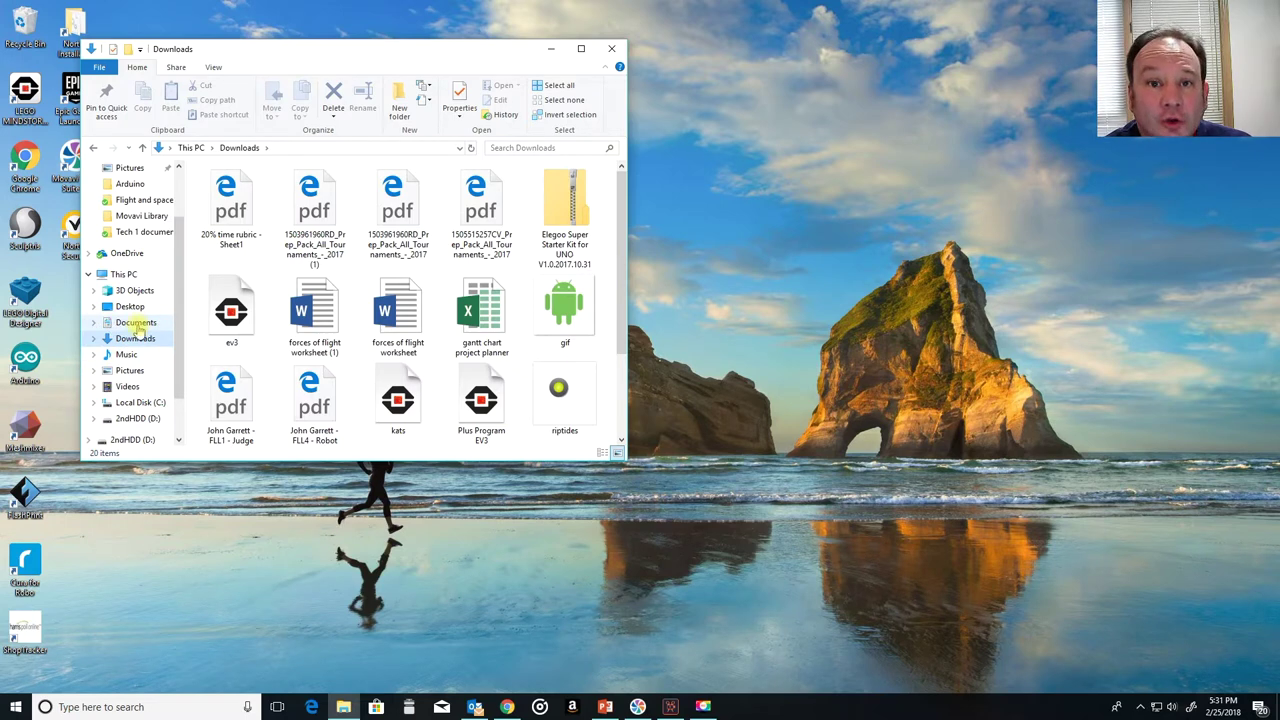
pyautogui.moveTo(480, 312); pyautogui.dragTo(484, 340)
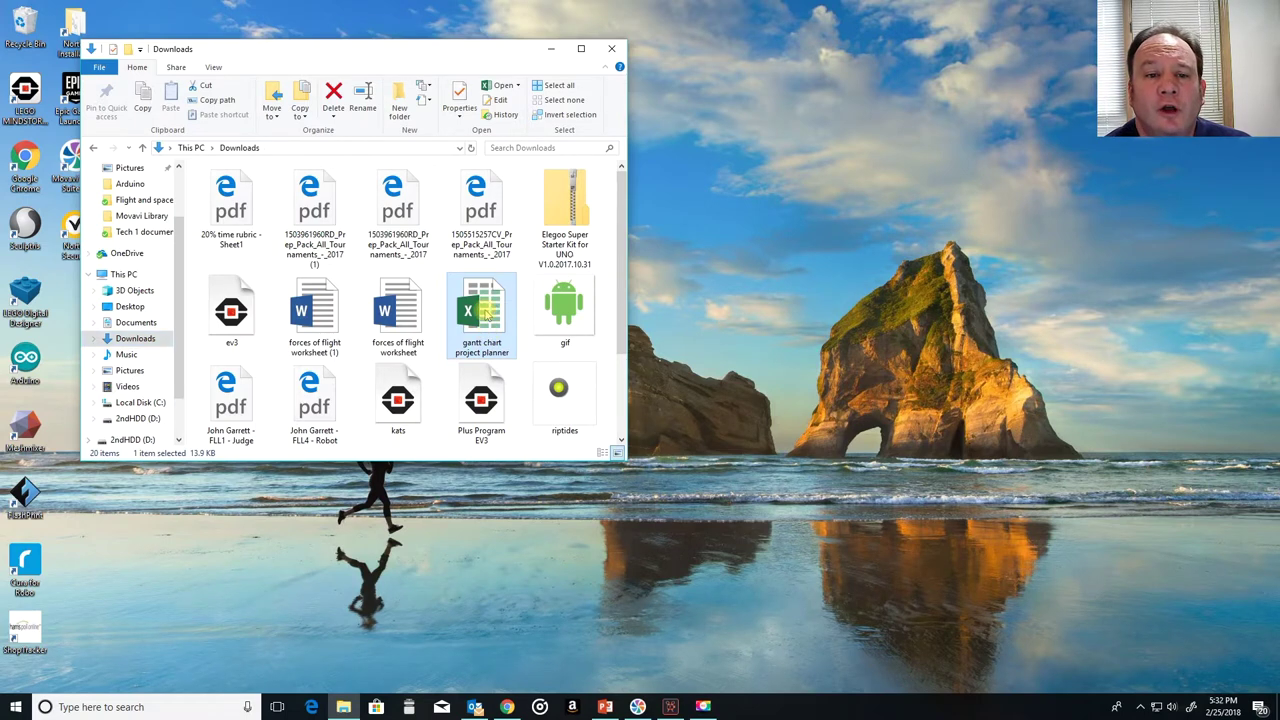
pyautogui.doubleClick(485, 313)
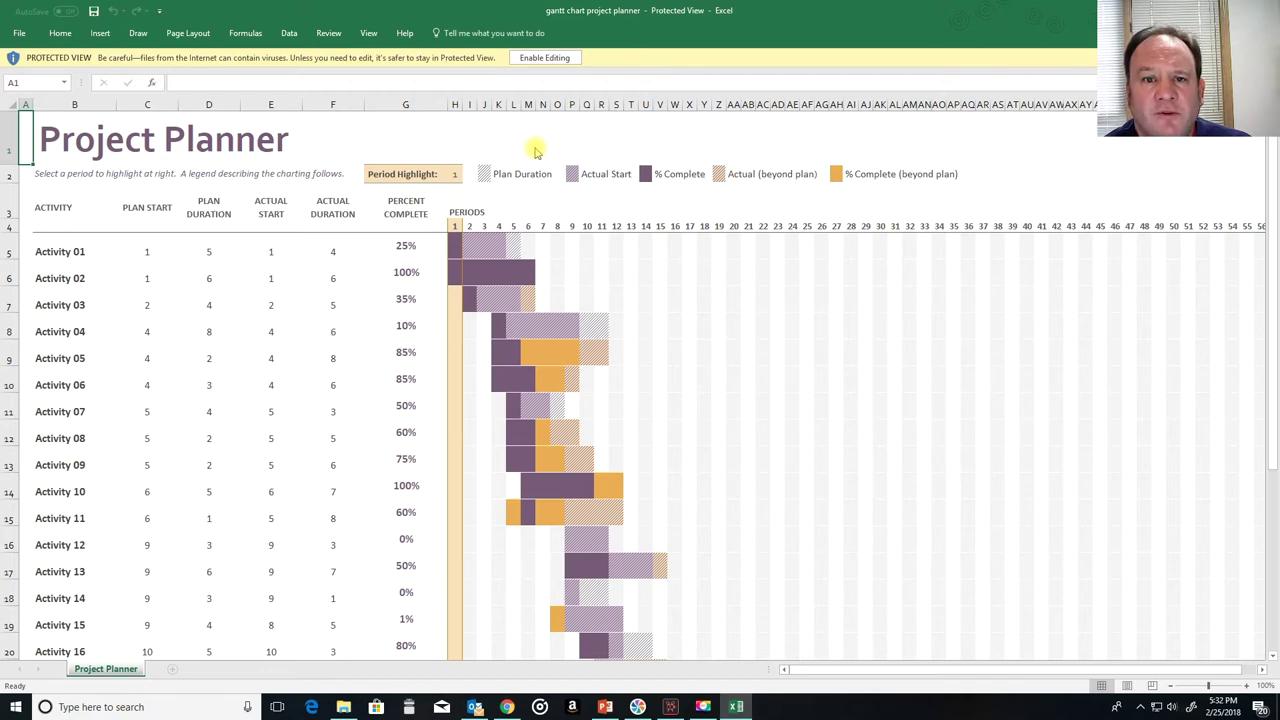
# Step: Enable editing on the downloaded planner workbook and show its File Info page
pyautogui.click(558, 57)
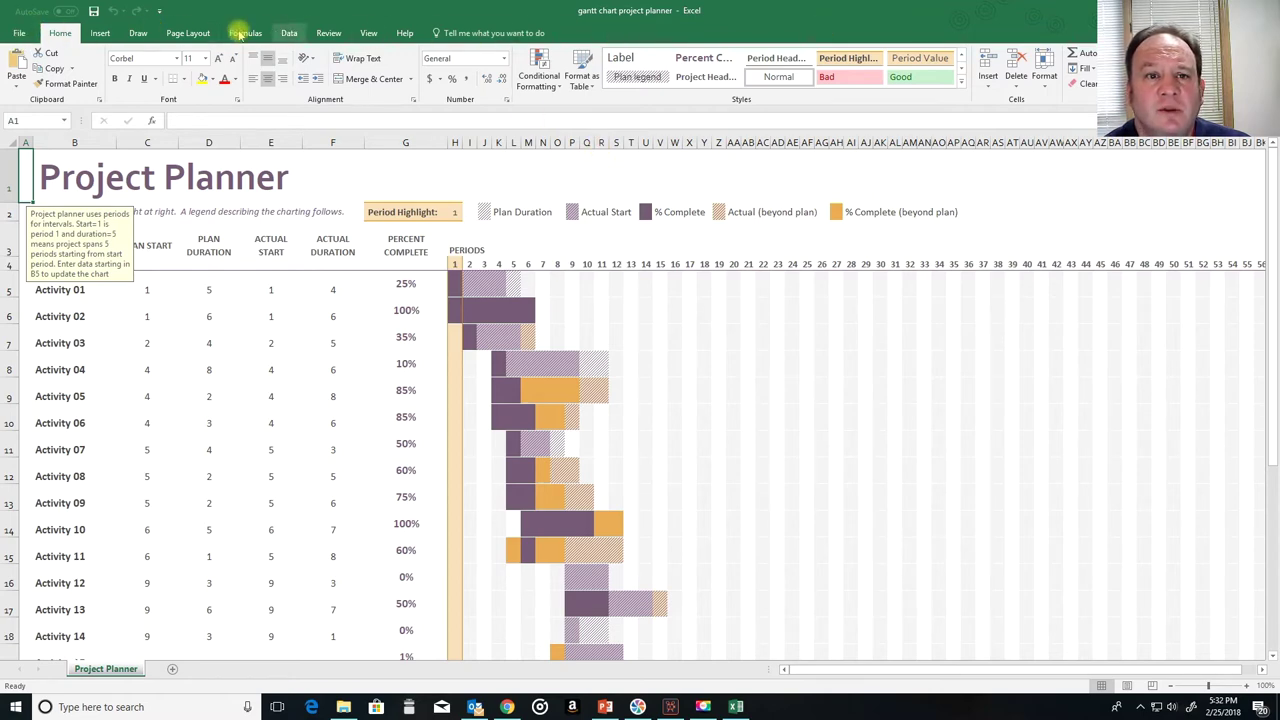
pyautogui.click(21, 33)
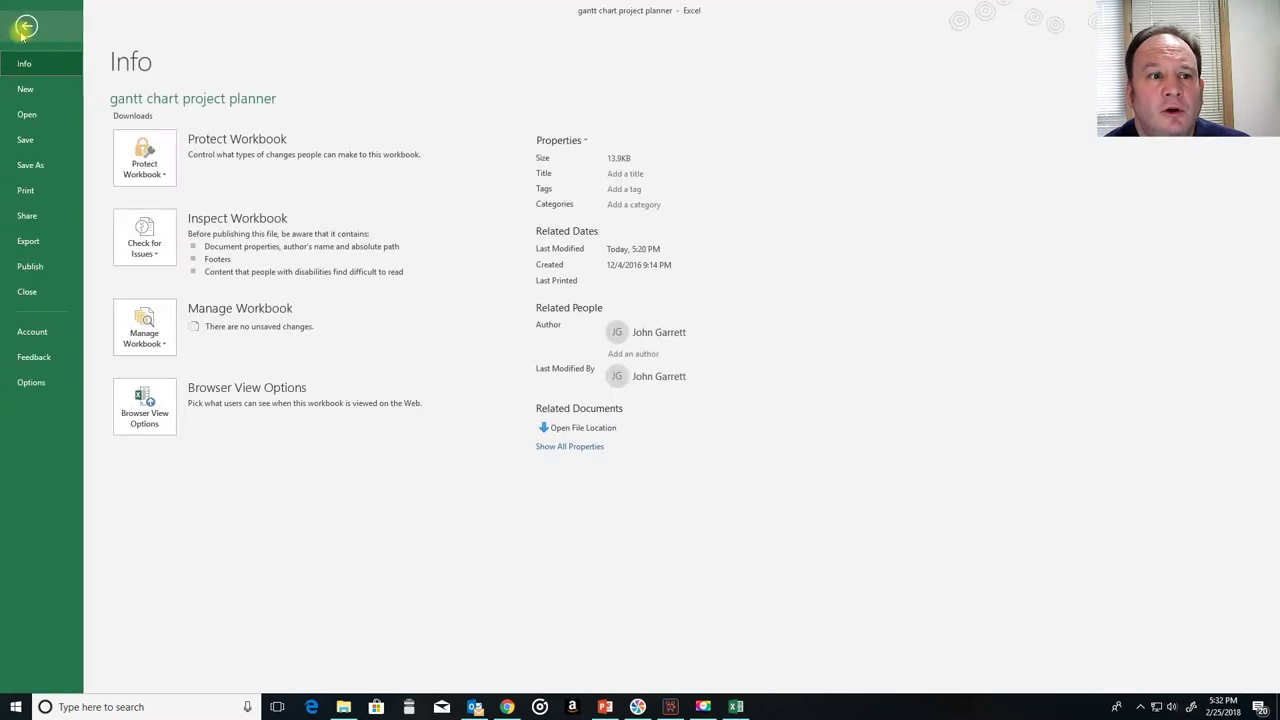
# Step: Start Save As and pick the Documents folder as the save location
pyautogui.click(16, 168)
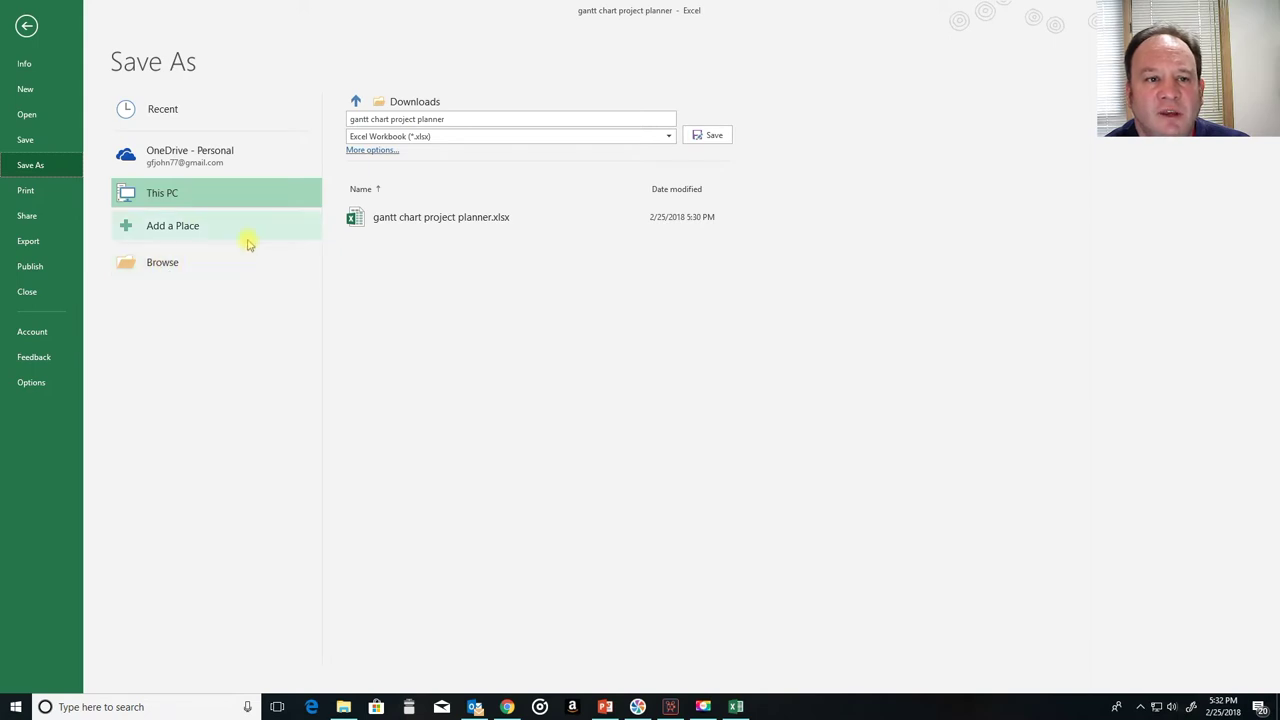
pyautogui.click(168, 265)
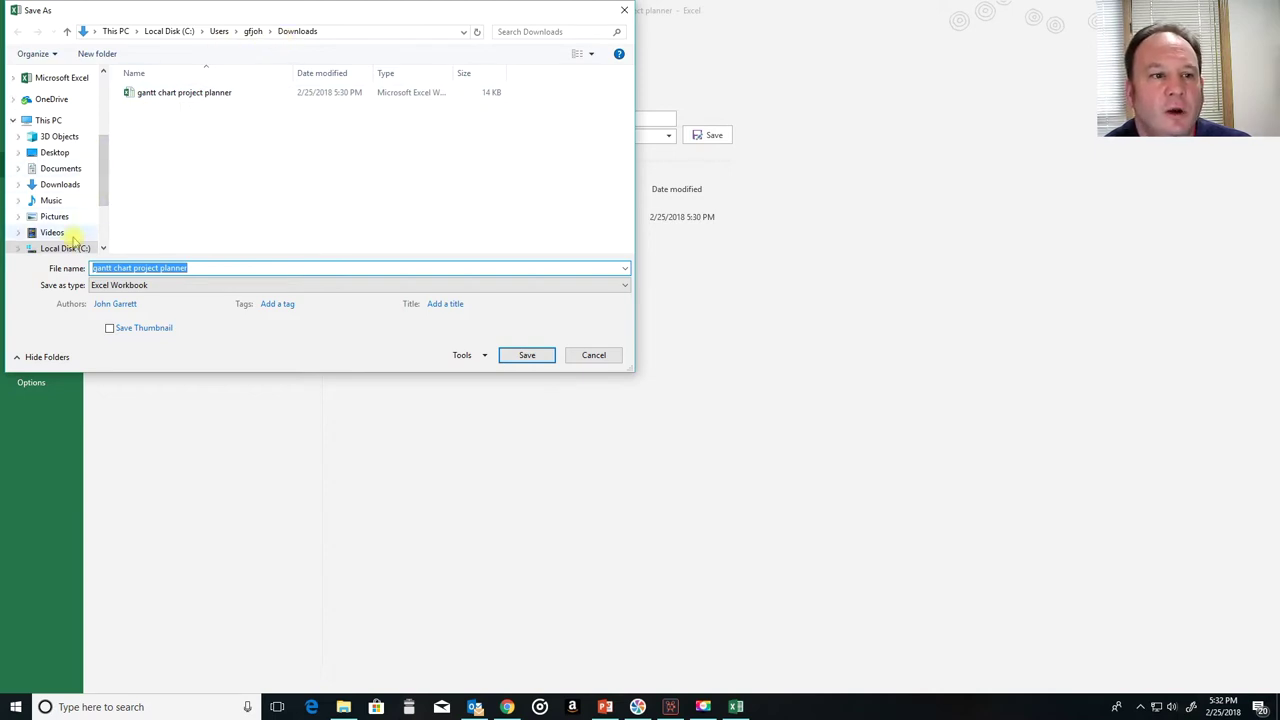
pyautogui.moveTo(103, 186); pyautogui.dragTo(103, 206)
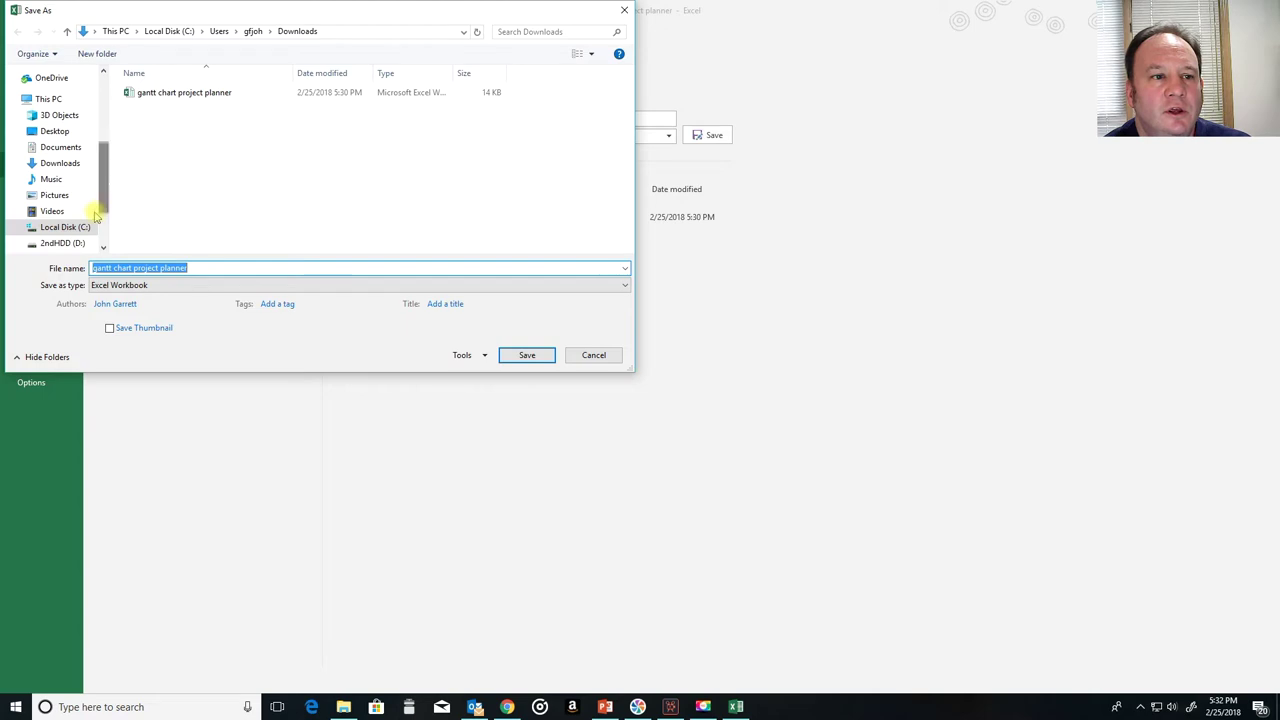
pyautogui.click(58, 229)
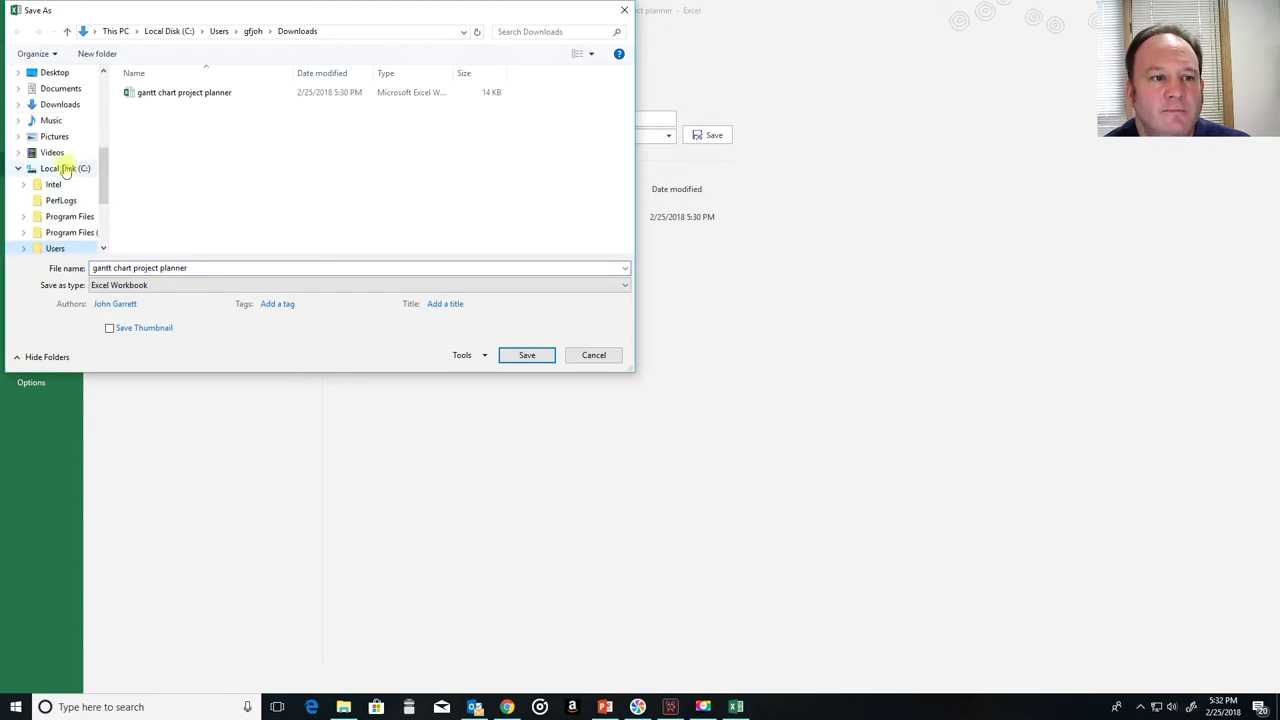
pyautogui.scroll(1, 63, 172)
pyautogui.scroll(-1, 64, 162)
pyautogui.scroll(1, 66, 152)
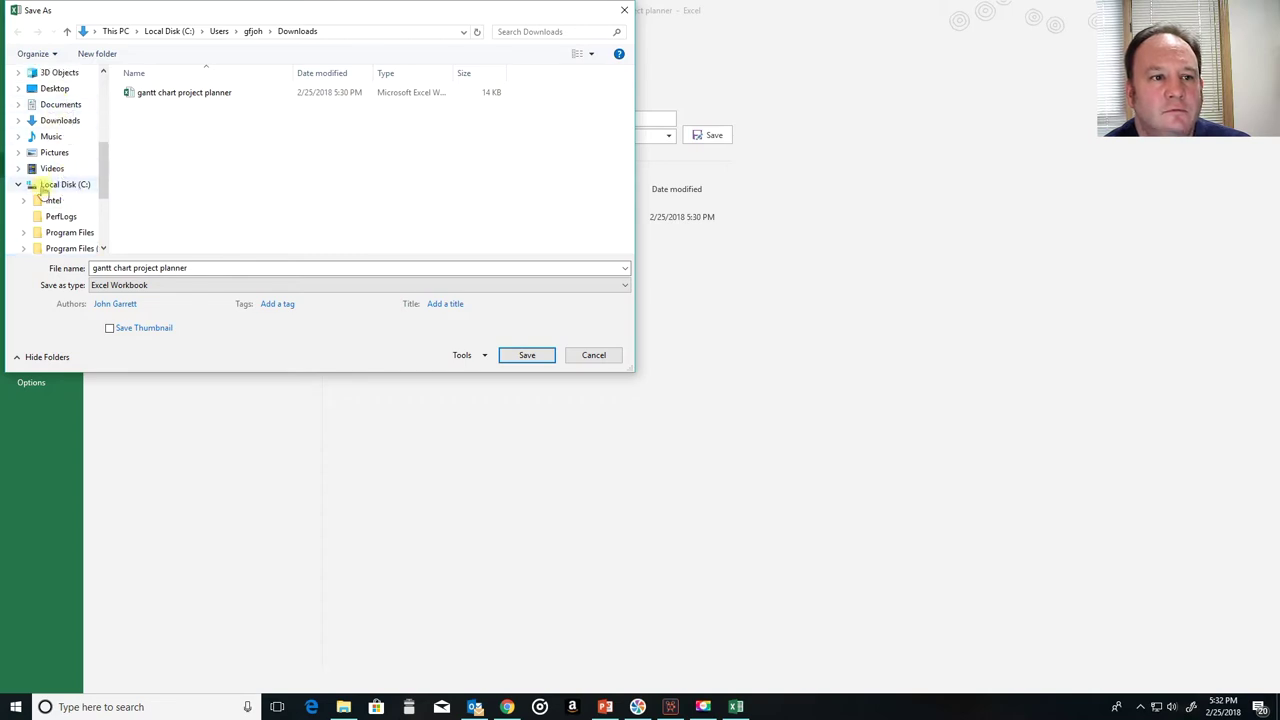
pyautogui.click(64, 106)
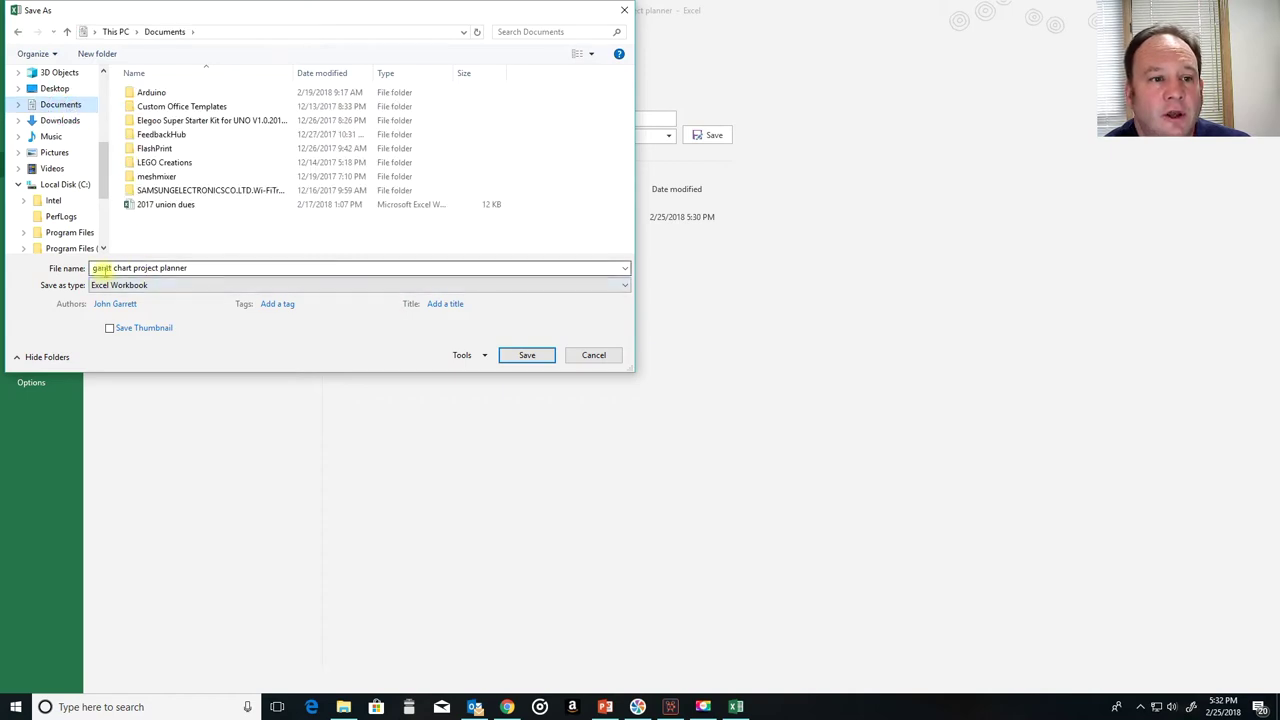
# Step: Append the student's full name to the gantt chart project planner file name
pyautogui.click(207, 266)
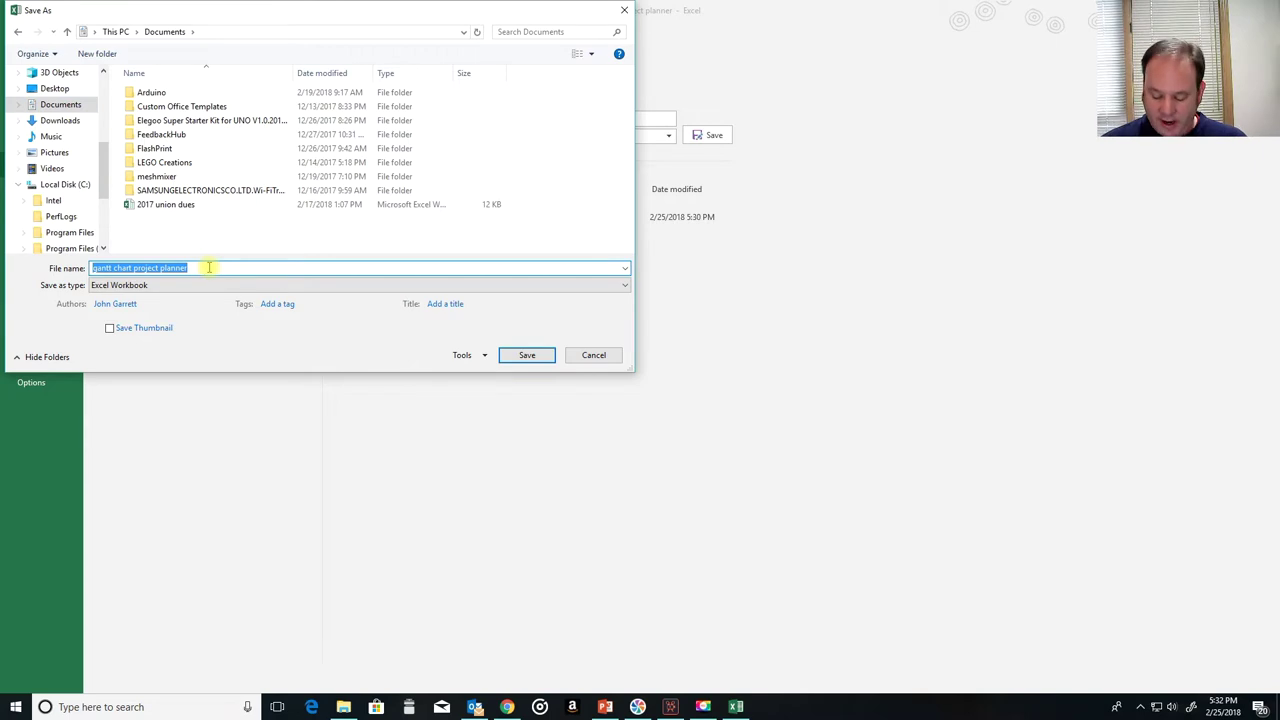
pyautogui.click(209, 267)
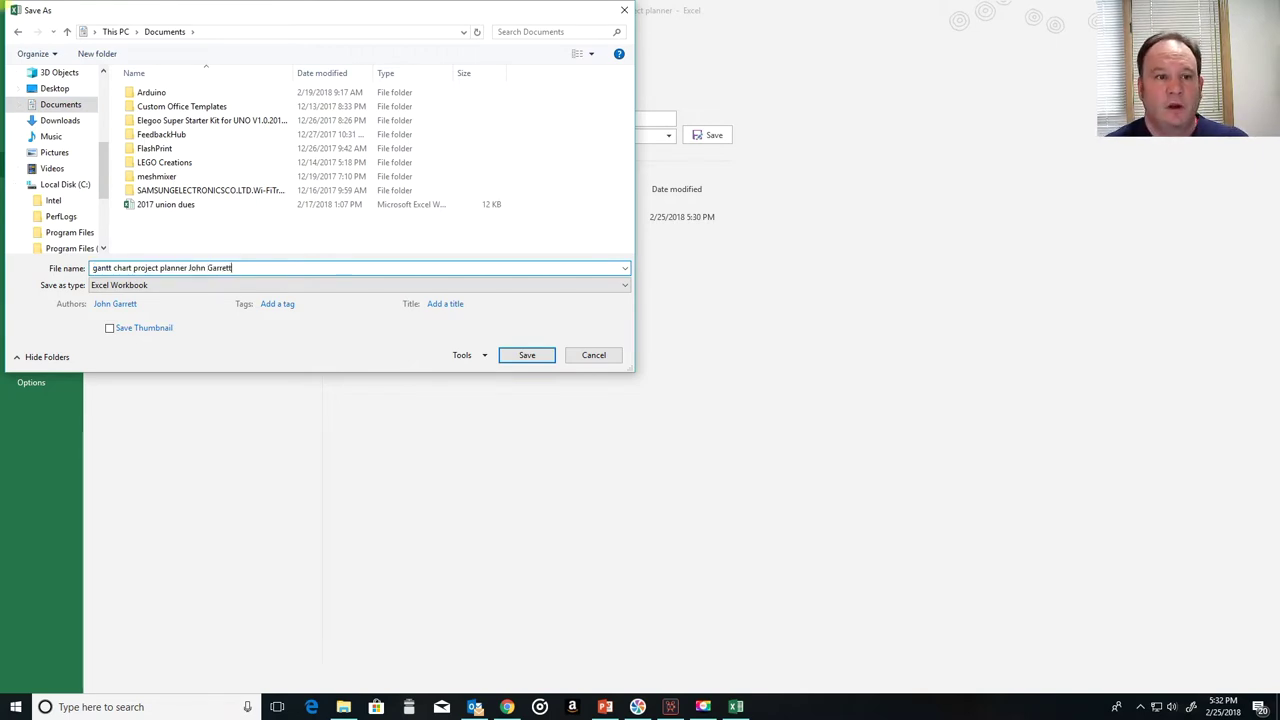
# Step: Save the renamed planner to Documents, then select the Project Planner title cell and A1
pyautogui.click(515, 356)
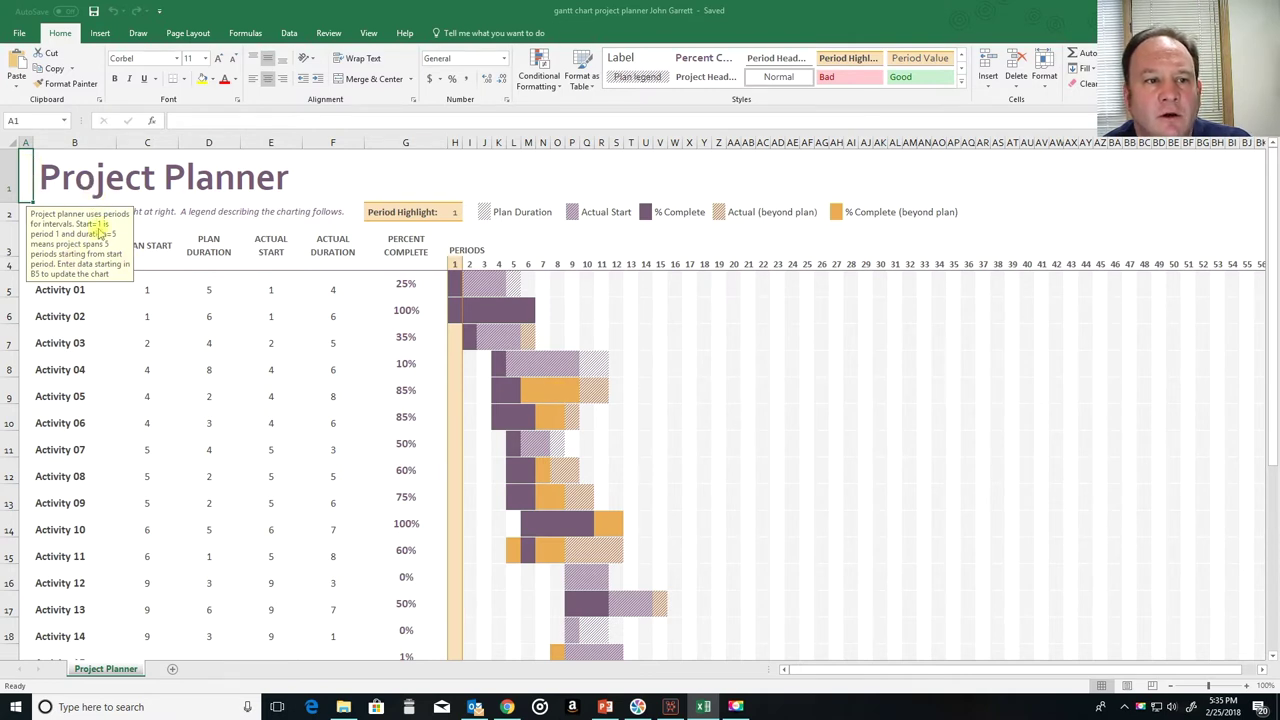
pyautogui.click(94, 178)
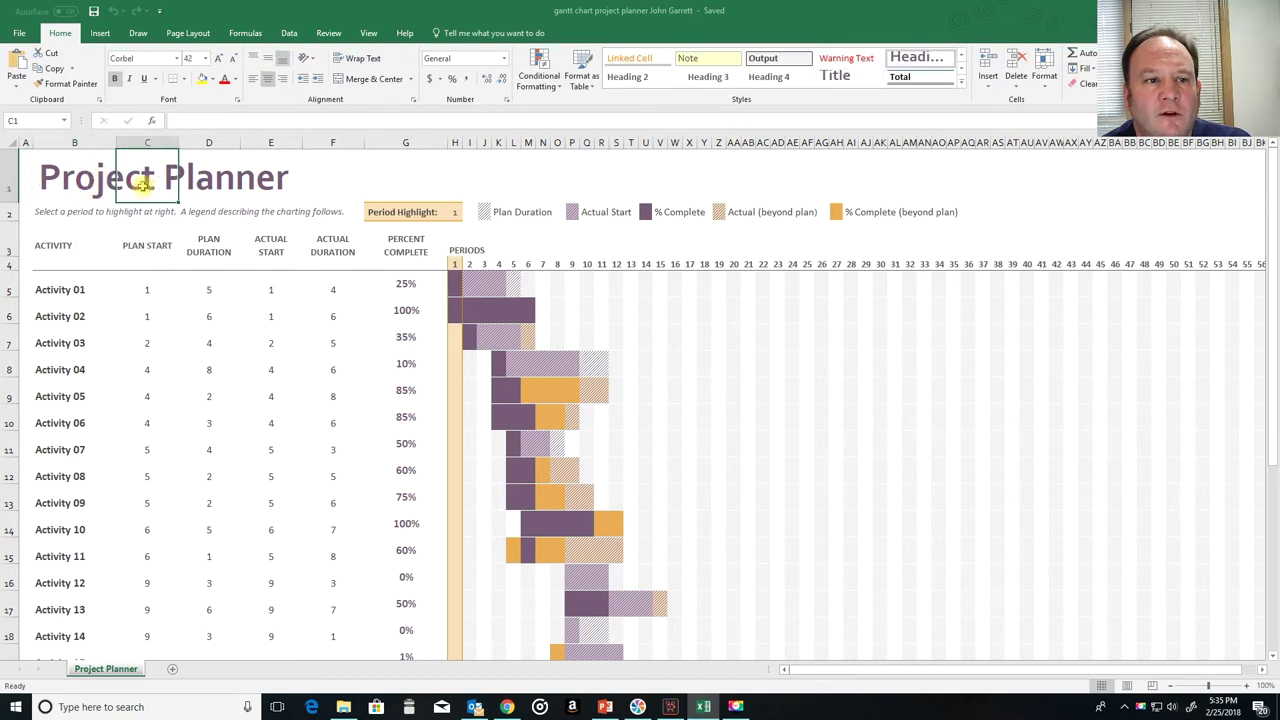
pyautogui.click(23, 184)
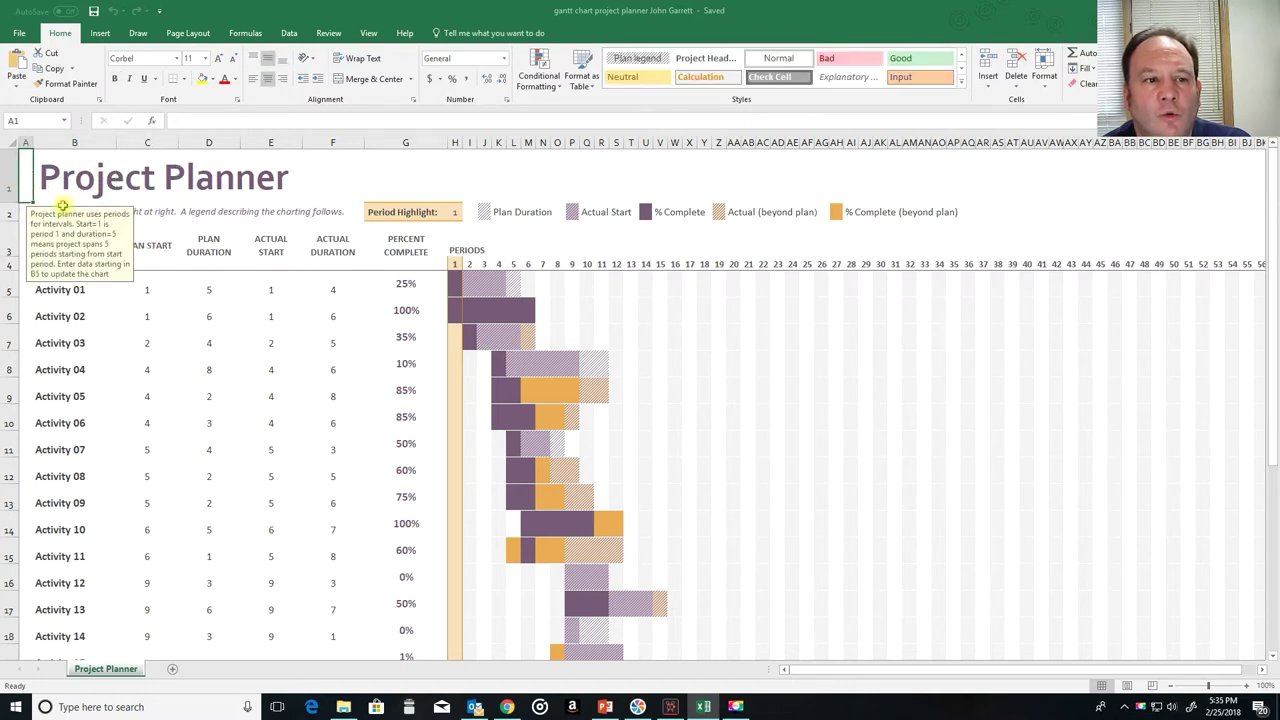
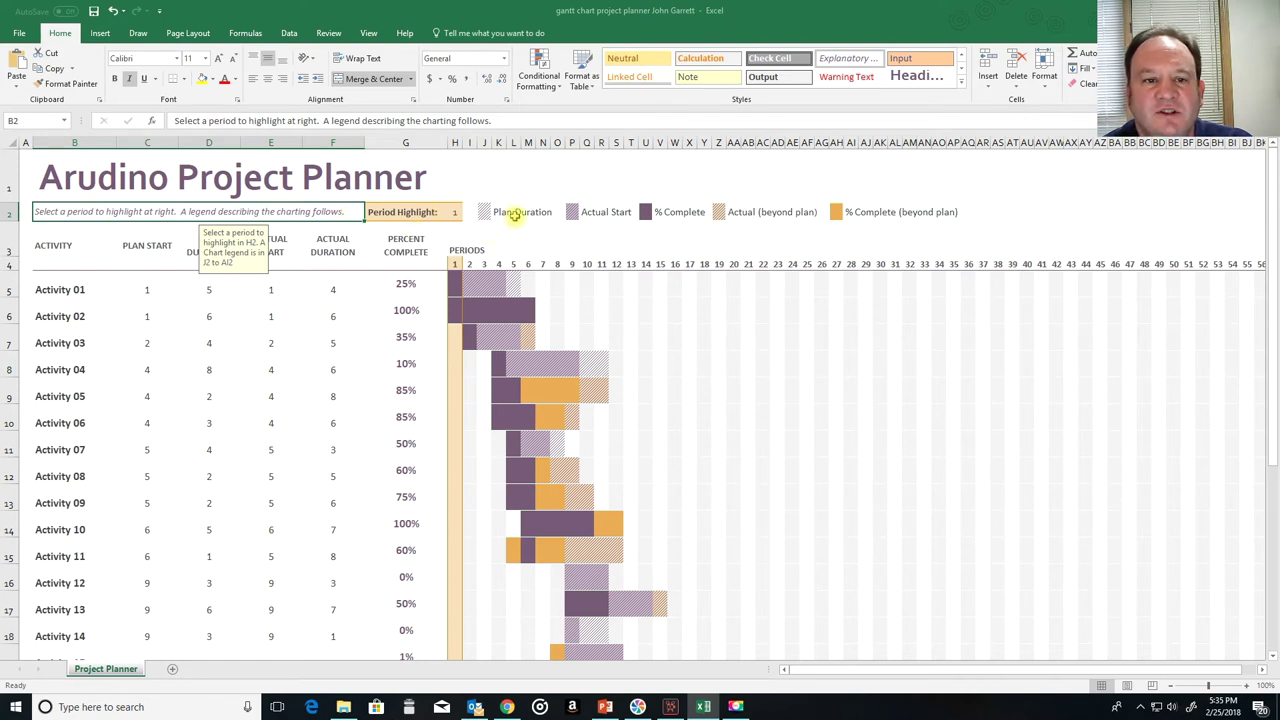
pyautogui.click(409, 216)
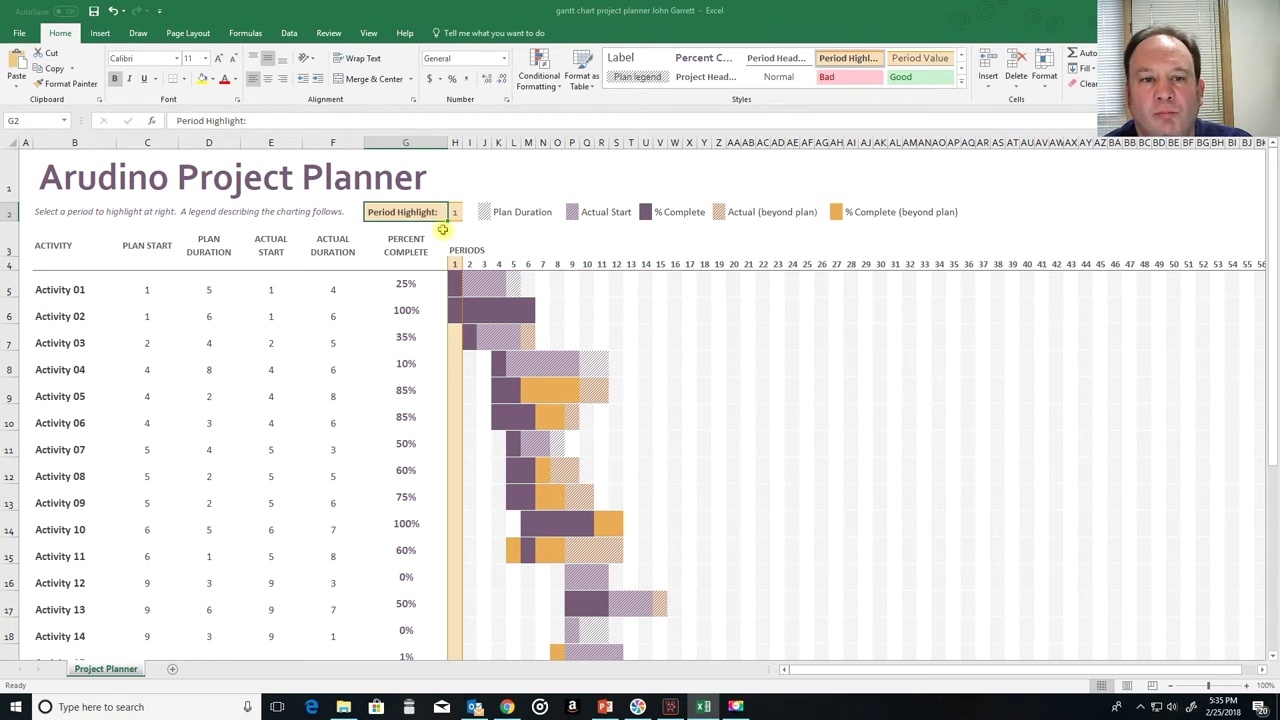
pyautogui.click(500, 264)
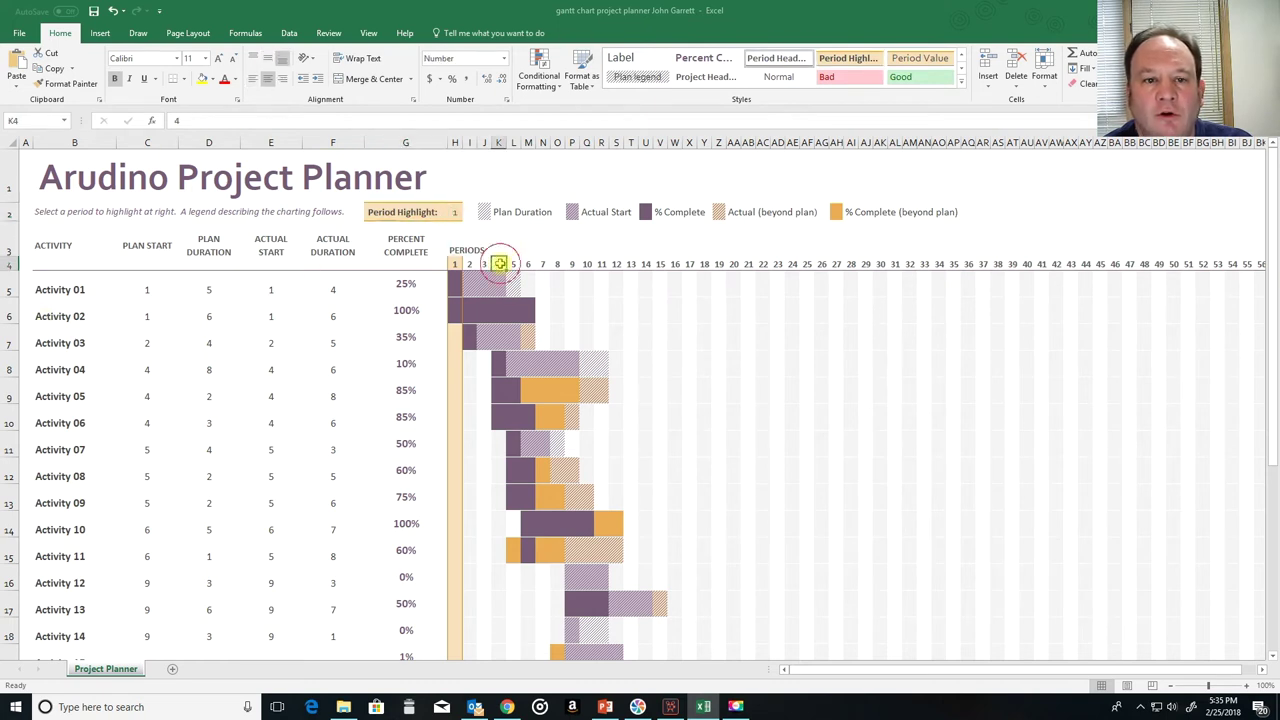
pyautogui.click(425, 212)
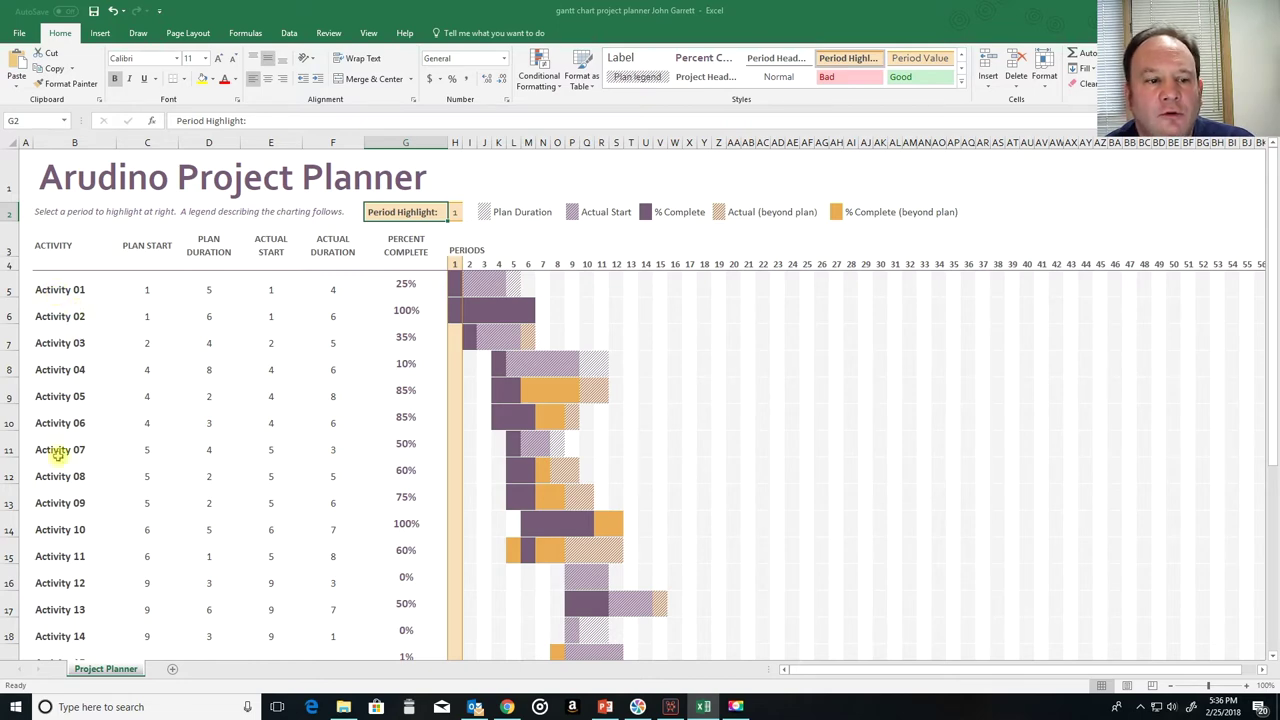
pyautogui.scroll(-5, 44, 515)
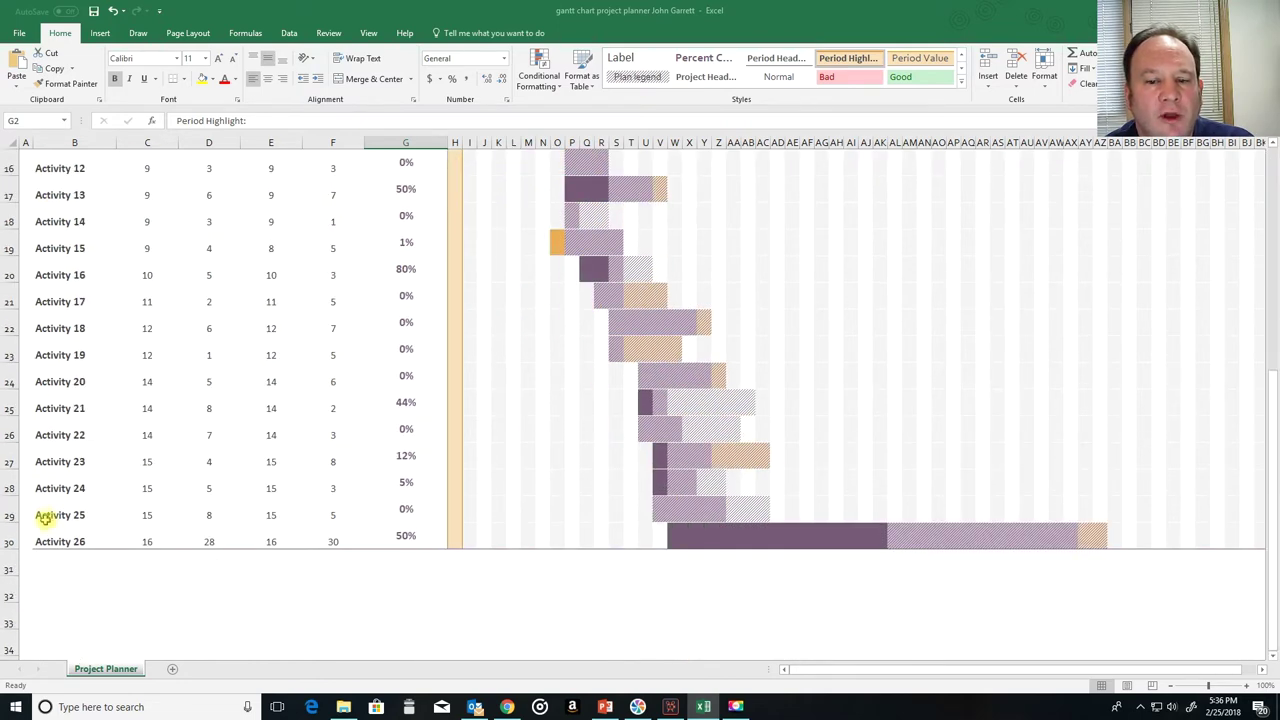
pyautogui.scroll(5, 52, 547)
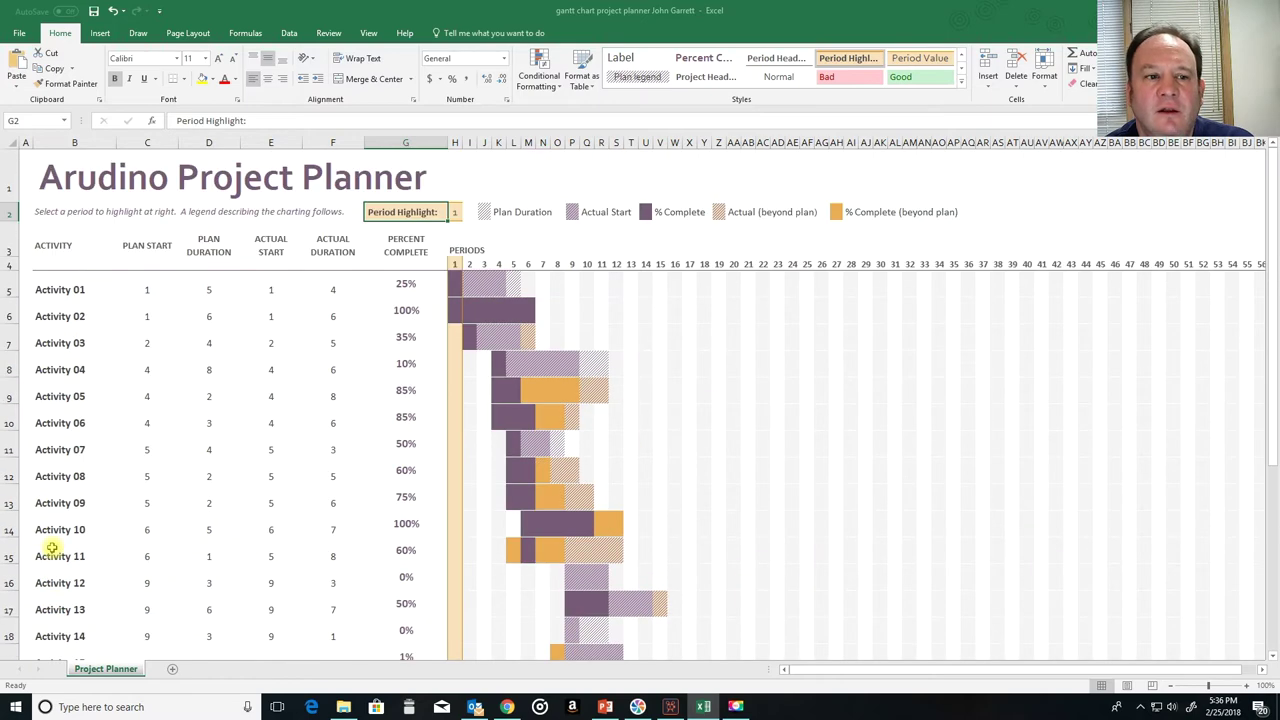
pyautogui.click(54, 289)
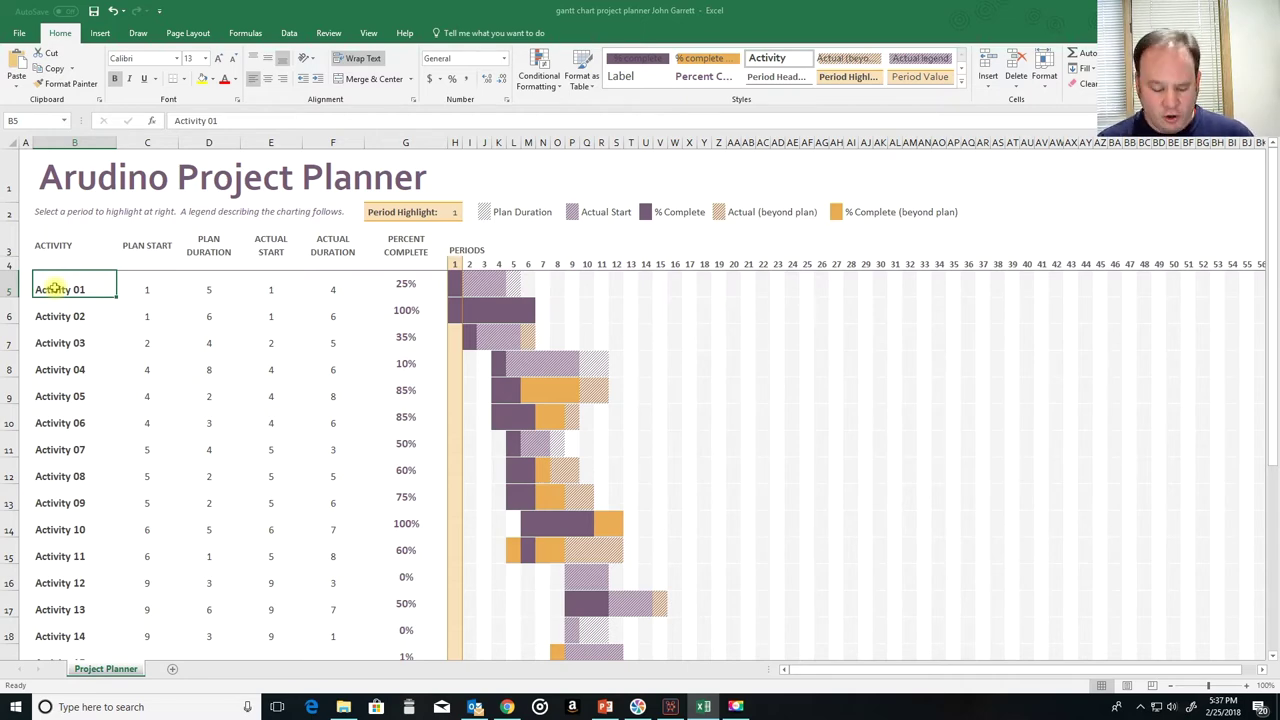
# Step: Name B5–B7 'Buy an Arduino set', 'Look for lessons online' and 'Take online lessons', leaving B8 empty
pyautogui.write('Bu')
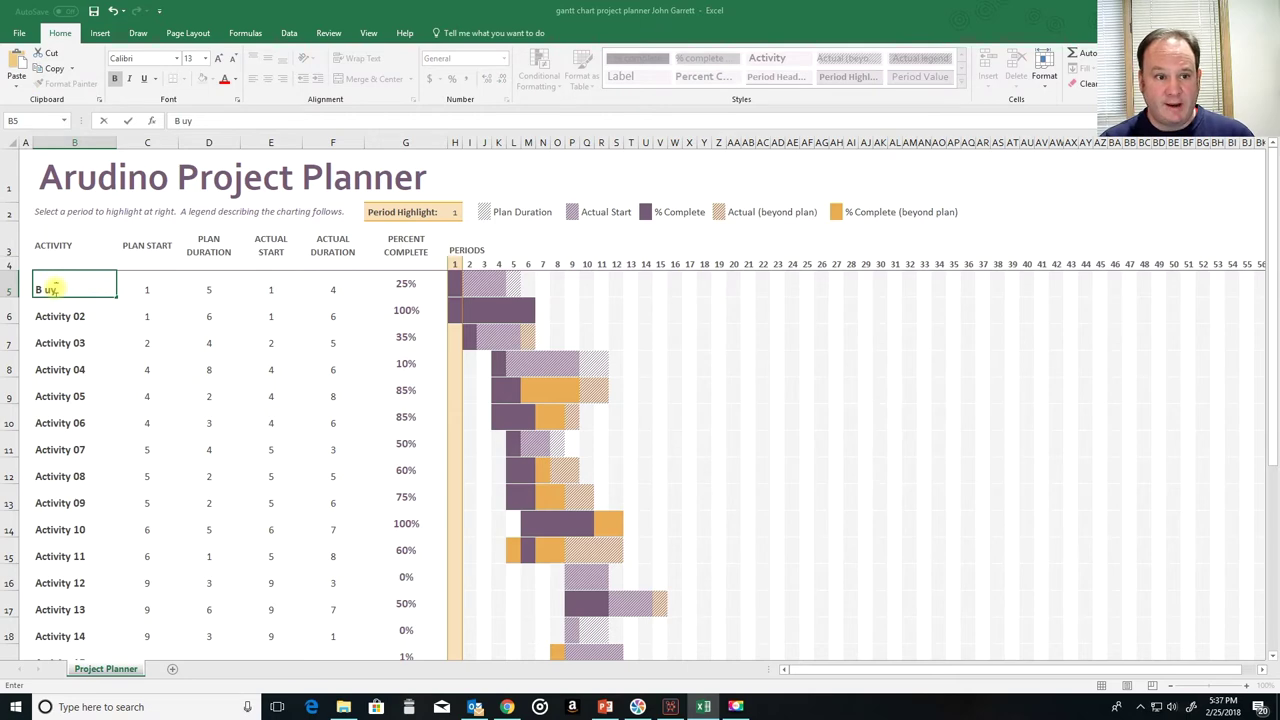
pyautogui.write('y Ard')
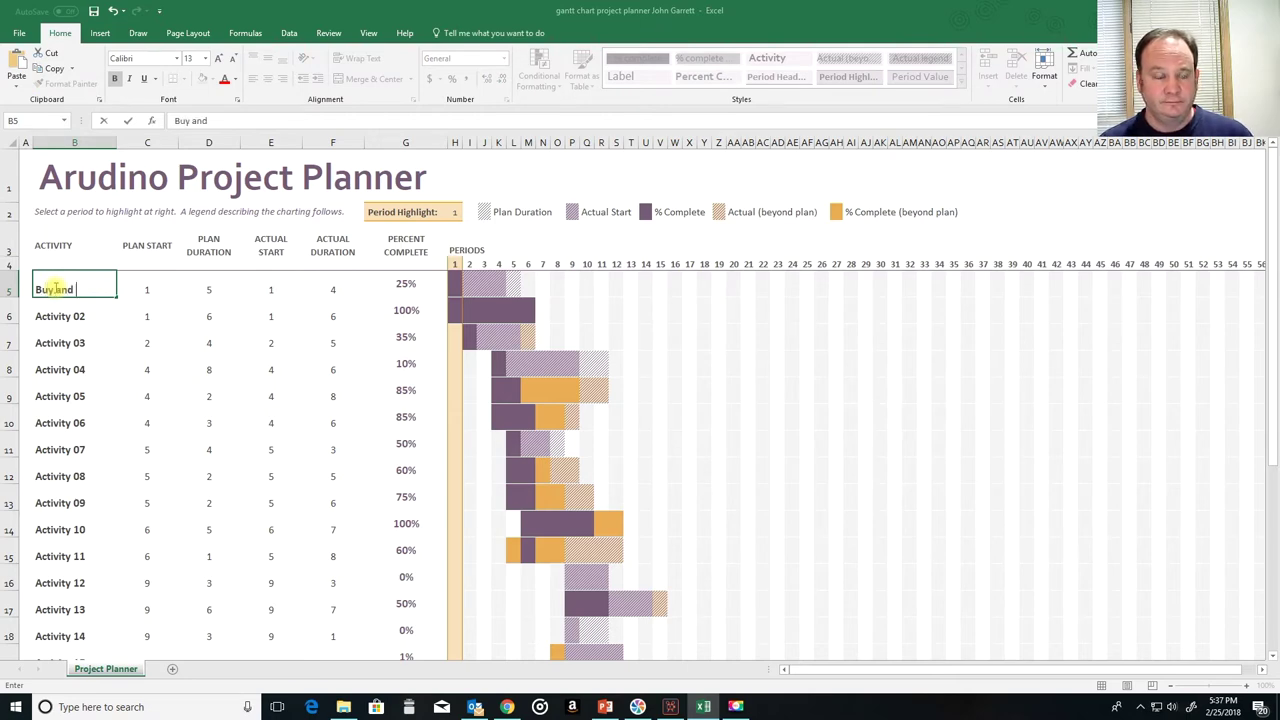
pyautogui.press('BackSpace')
pyautogui.press('BackSpace')
pyautogui.press('BackSpace')
pyautogui.press('BackSpace')
pyautogui.write('an Arduino set')
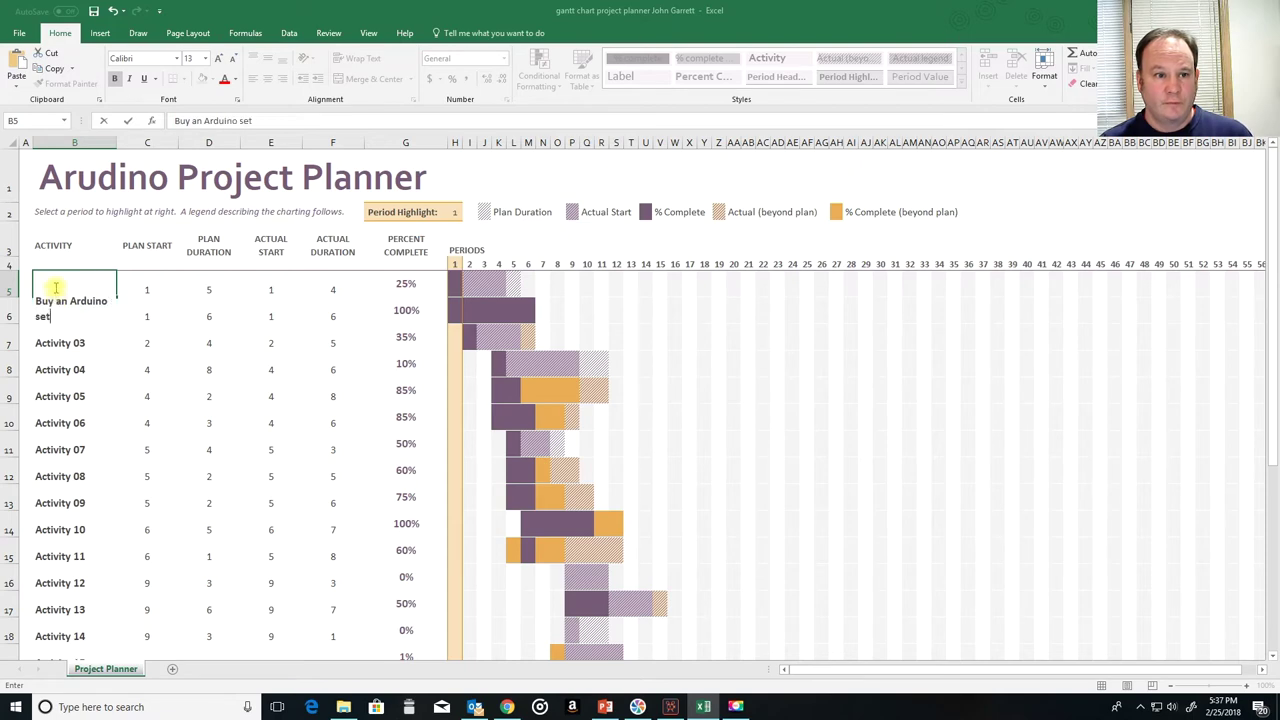
pyautogui.press('Return')
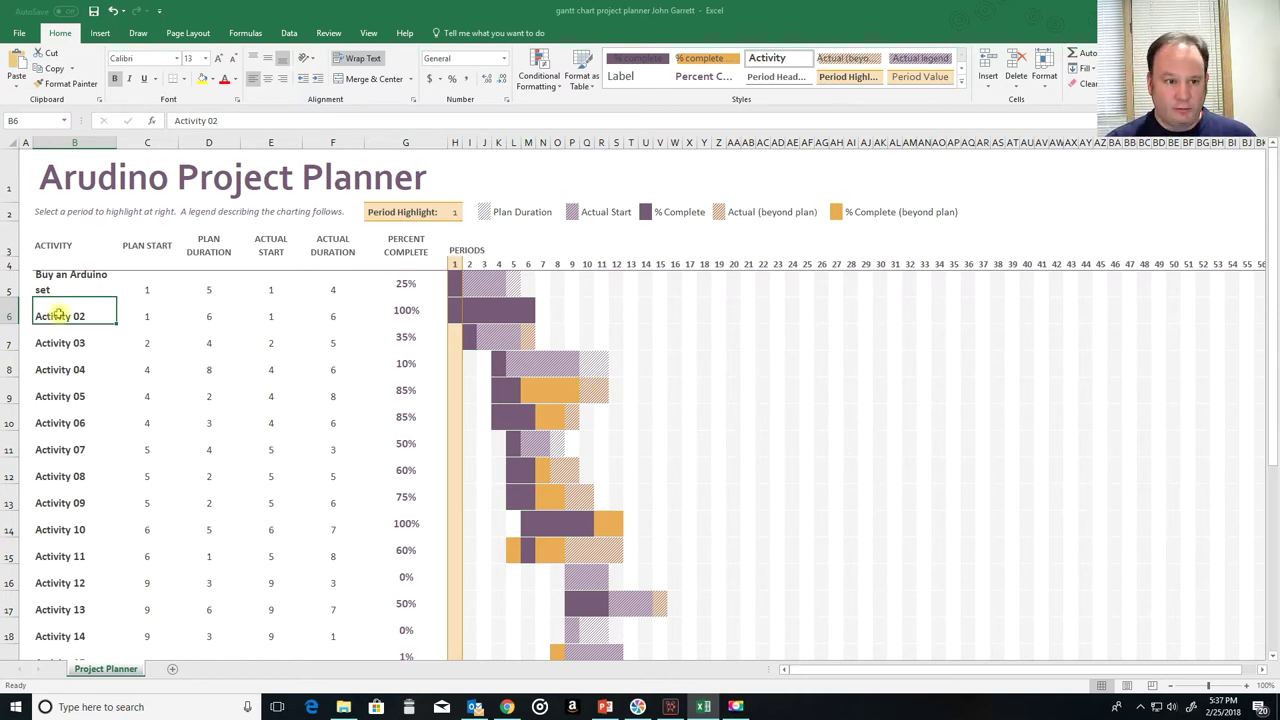
pyautogui.write('Look for lessons online')
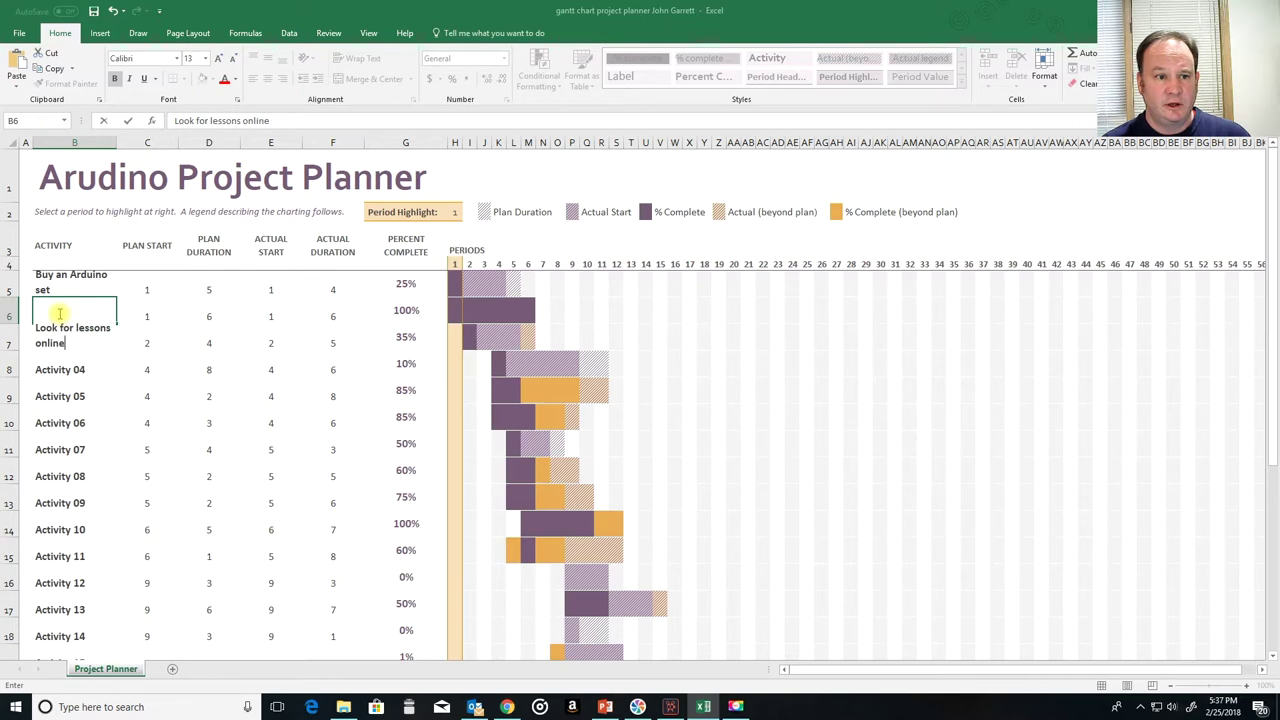
pyautogui.press('Return')
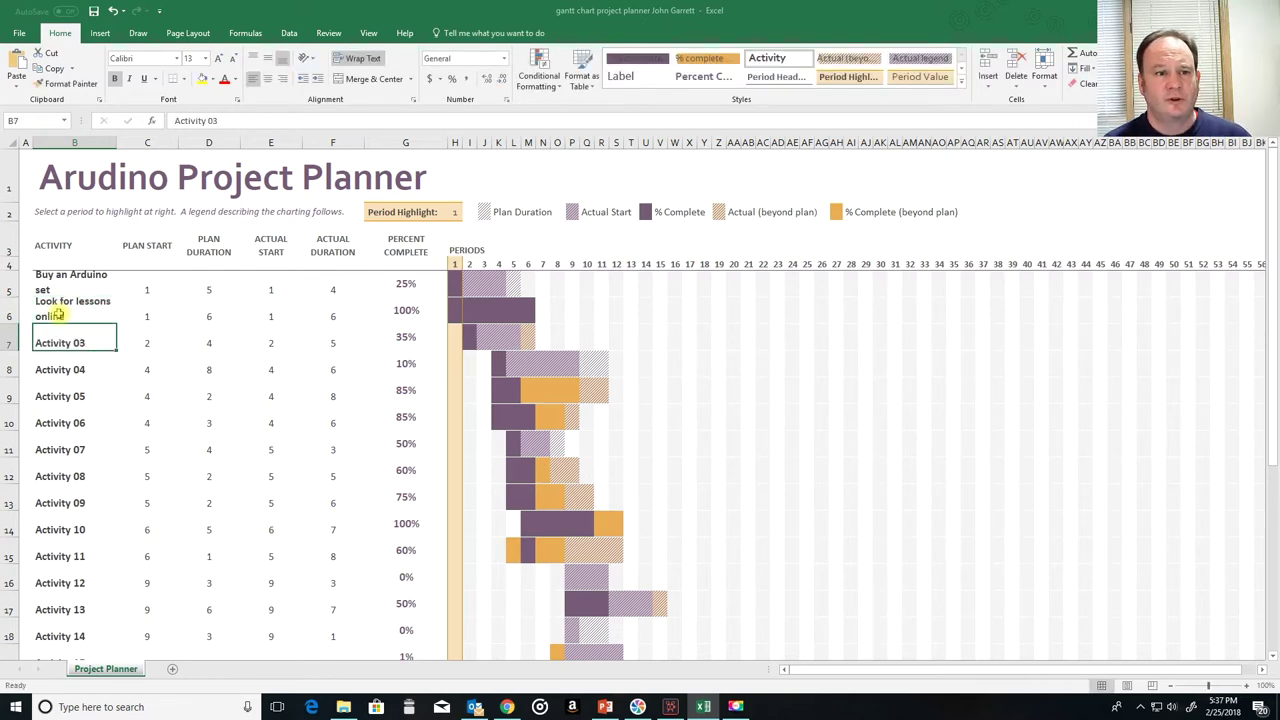
pyautogui.write('T')
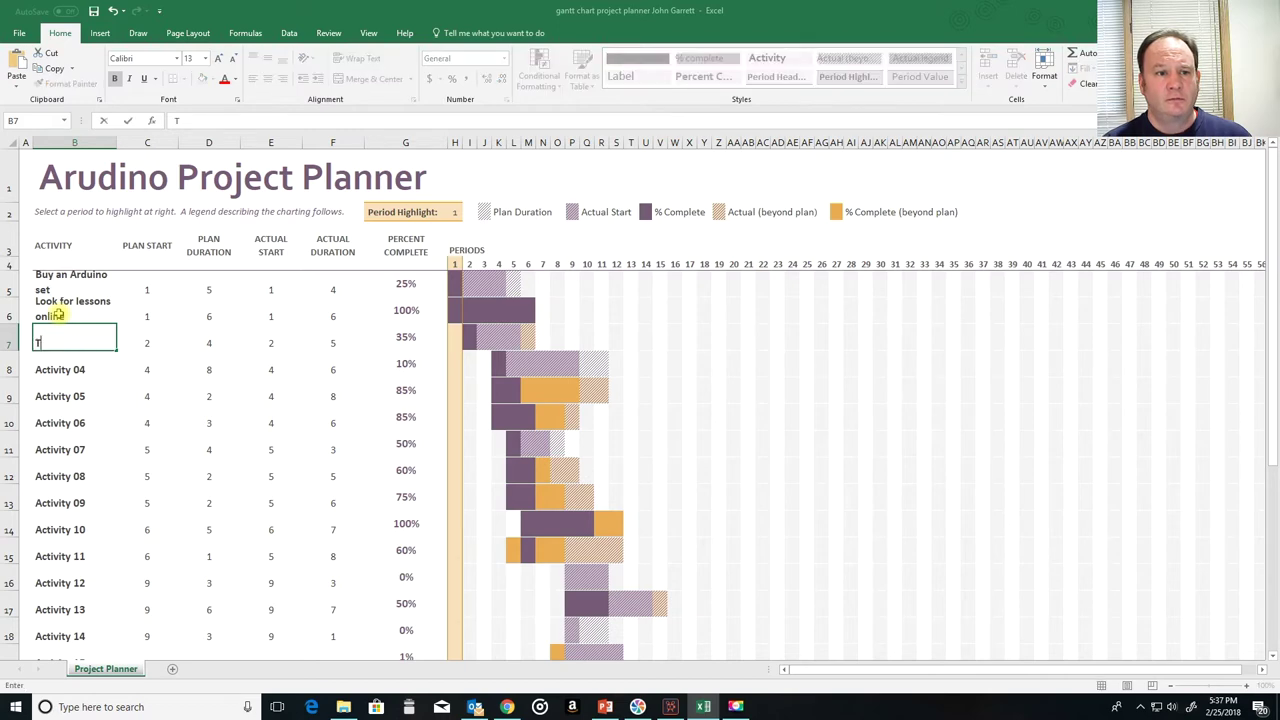
pyautogui.write('ake online ')
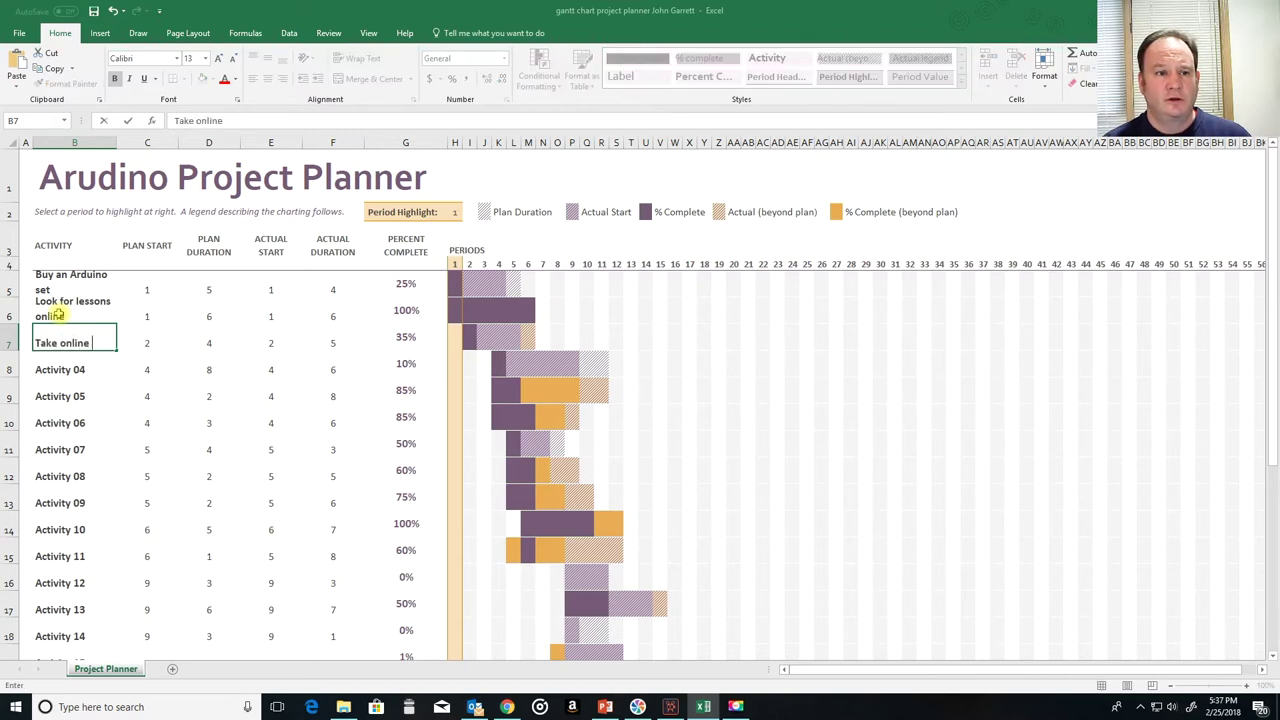
pyautogui.write('lessons')
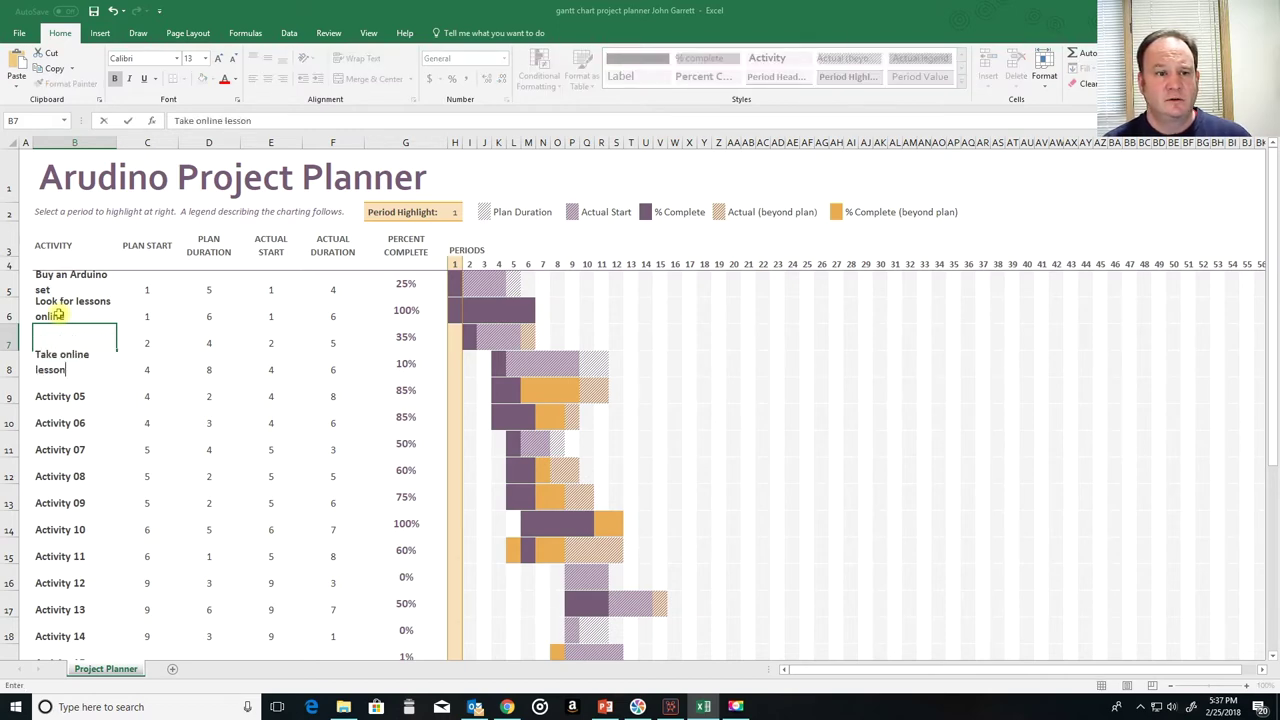
pyautogui.press('Return')
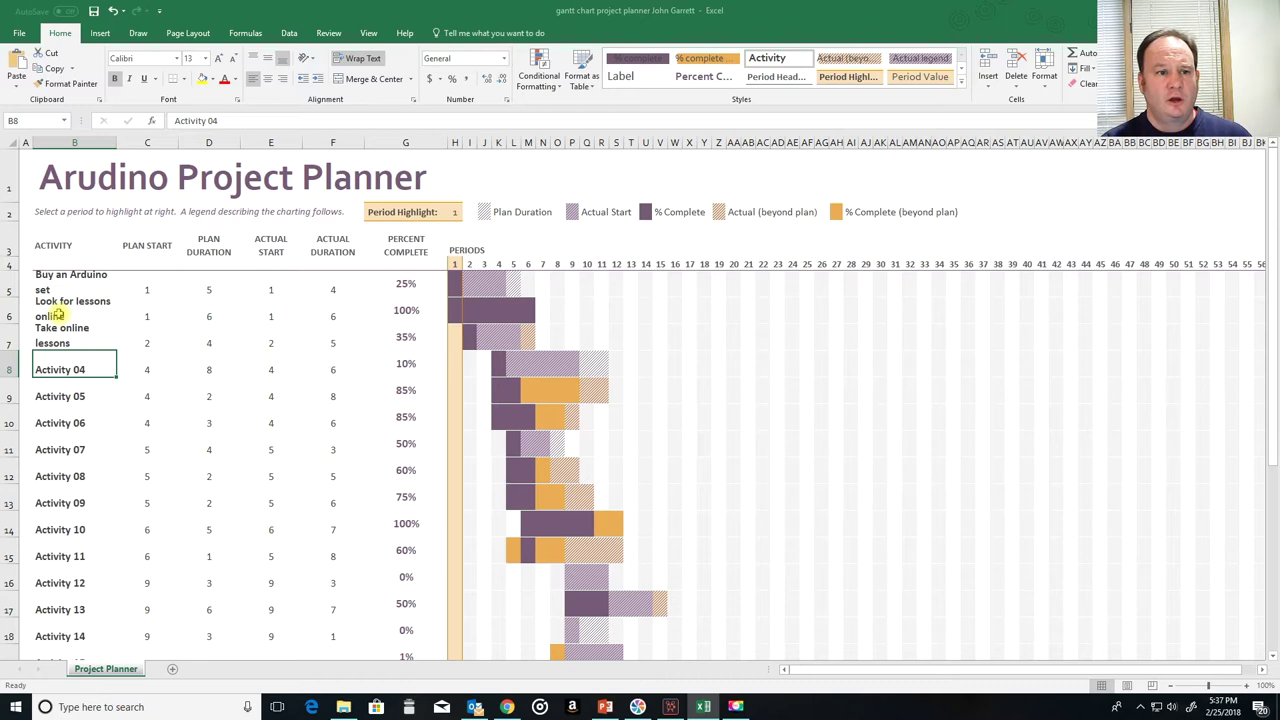
pyautogui.write('Pra')
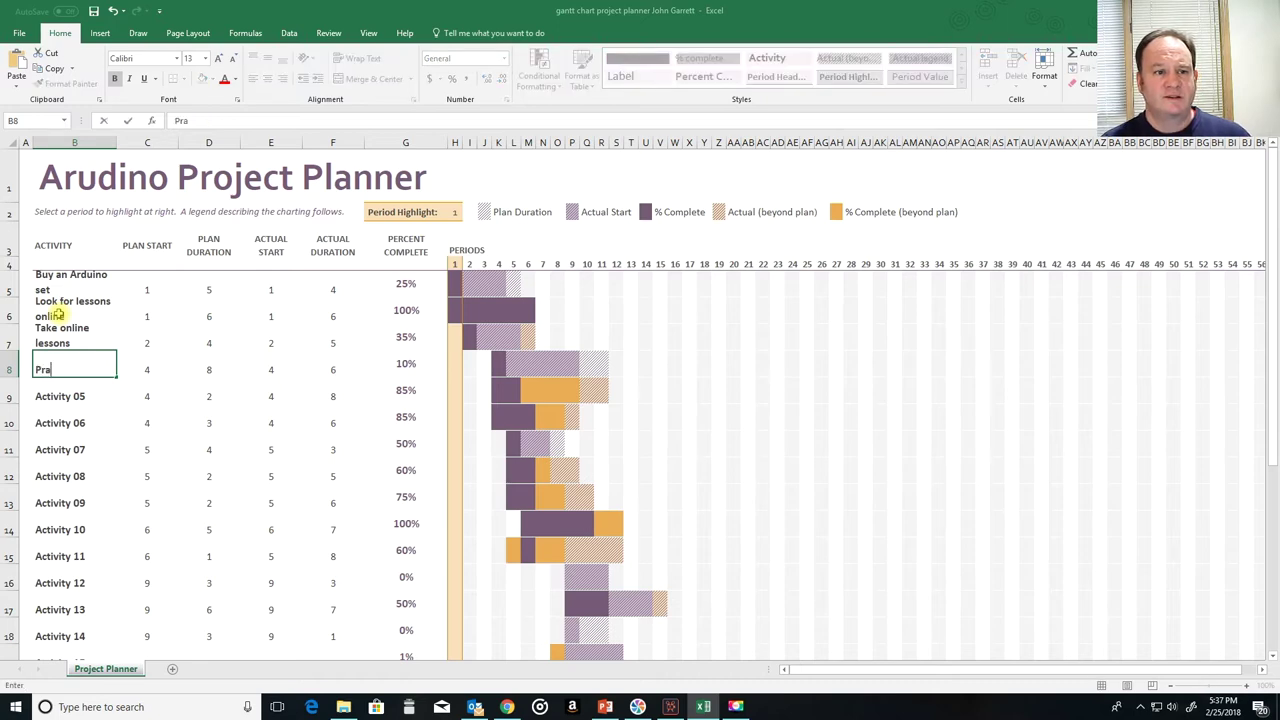
pyautogui.write('ctice')
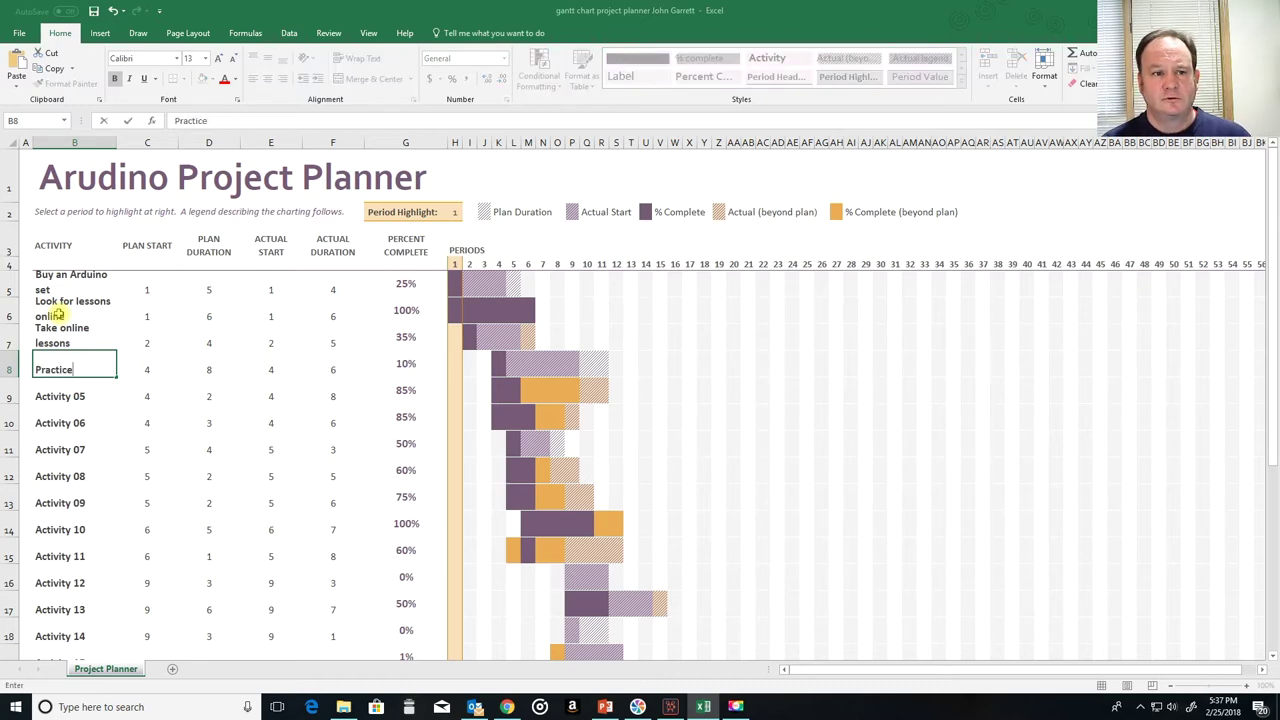
pyautogui.press('BackSpace')
pyautogui.press('BackSpace')
pyautogui.press('BackSpace')
pyautogui.press('BackSpace')
pyautogui.press('BackSpace')
pyautogui.press('BackSpace')
pyautogui.press('BackSpace')
pyautogui.press('BackSpace')
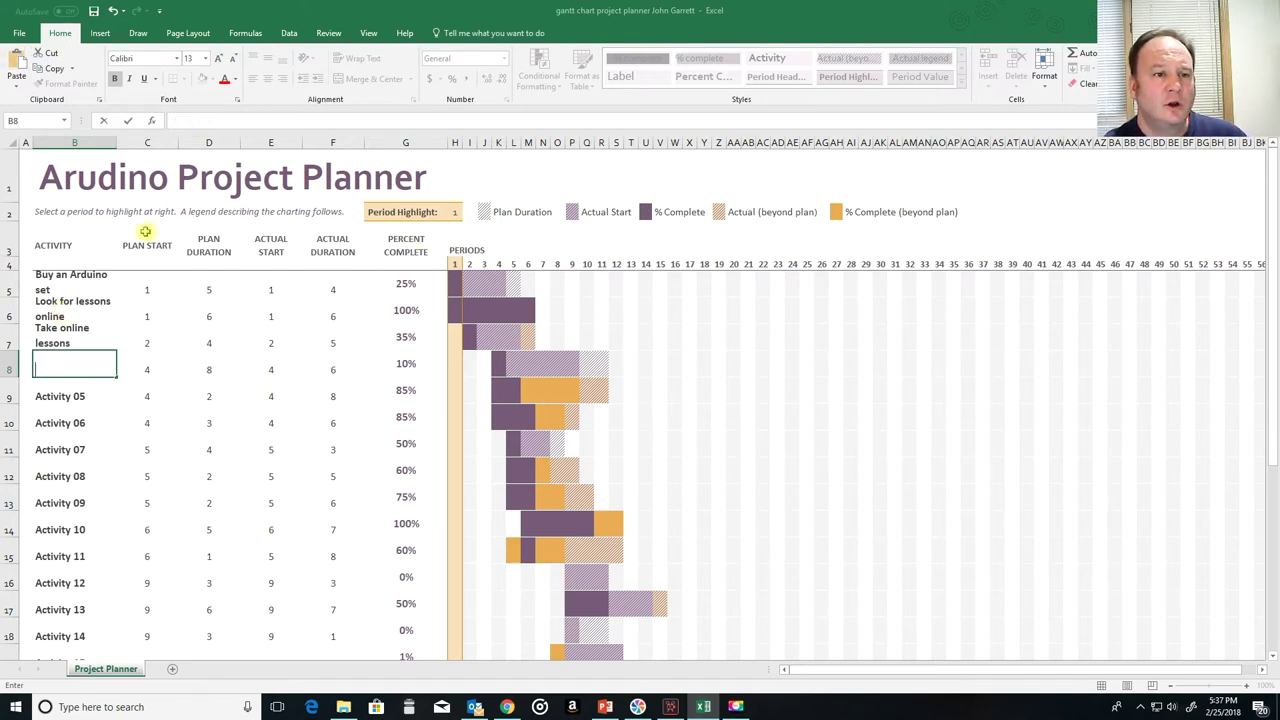
# Step: Rename the activities from row 7 to Lesson 1, 2, 3, a teacher check-in, Lesson 4, Lesson 5 and another check-in
pyautogui.click(52, 332)
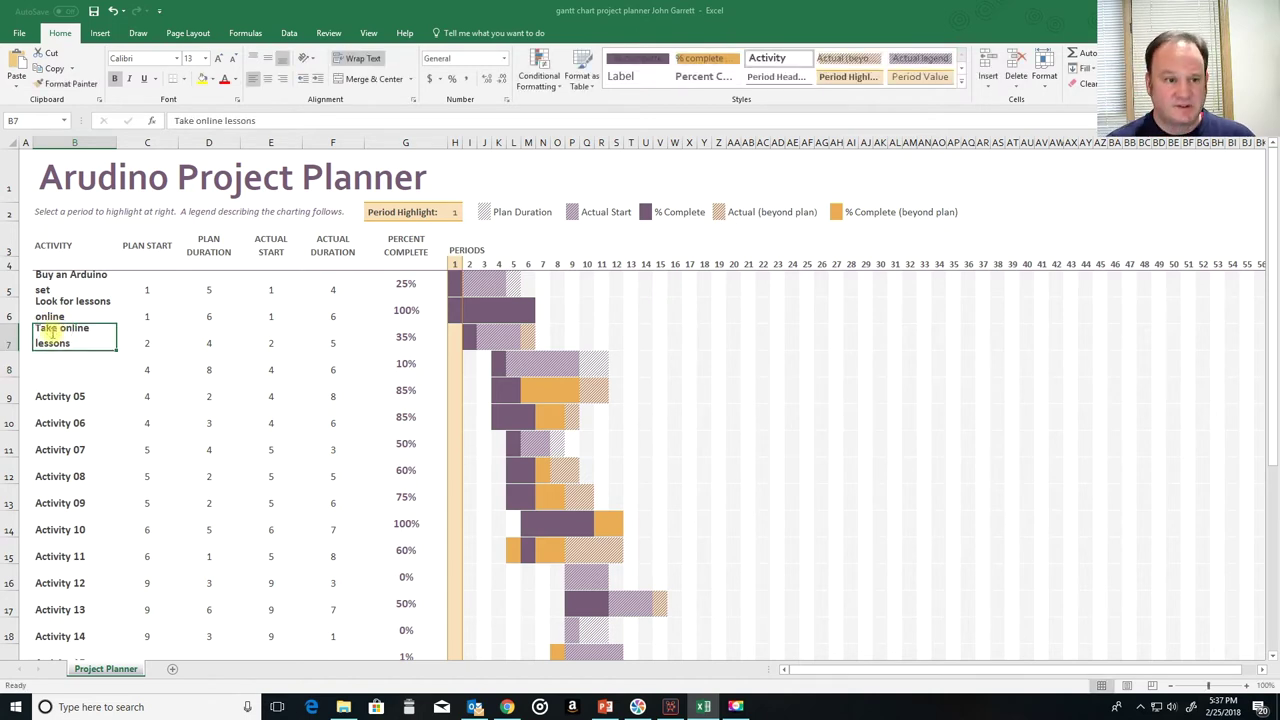
pyautogui.write('Lesson 1')
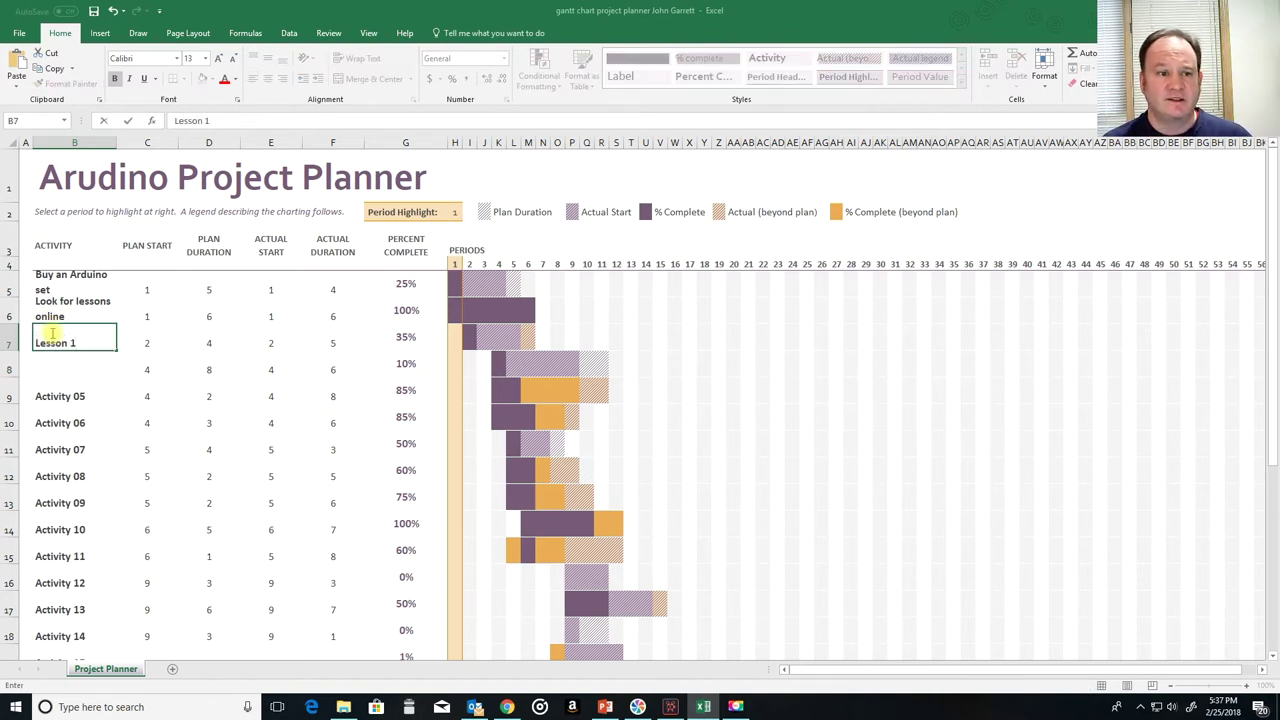
pyautogui.press('Return')
pyautogui.write('Lesson 2')
pyautogui.press('Return')
pyautogui.write('Lesson 3')
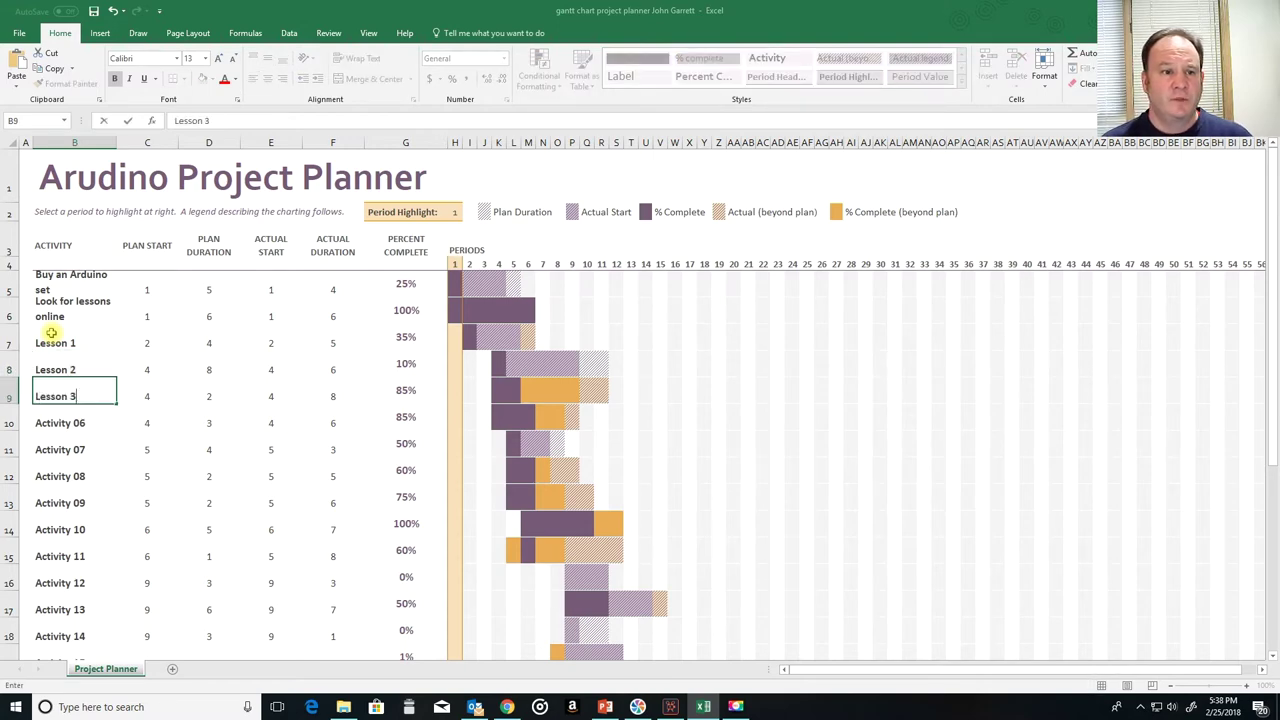
pyautogui.press('Return')
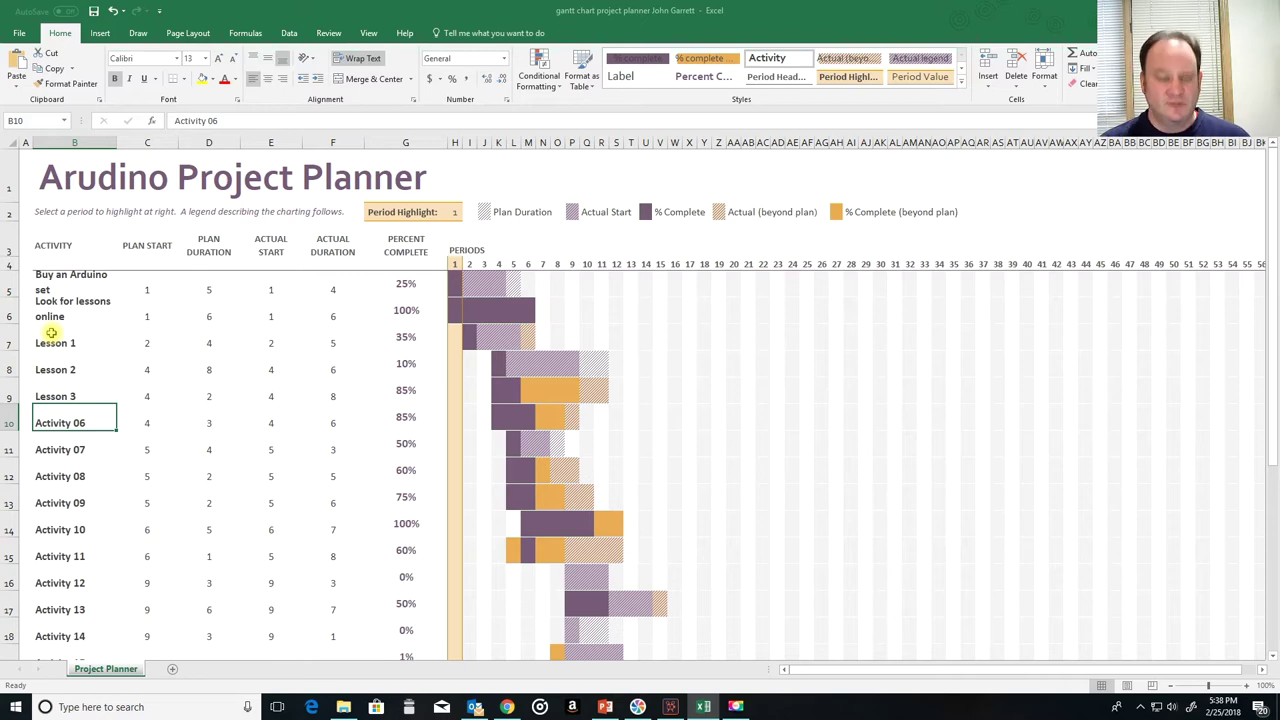
pyautogui.write('Check in with ')
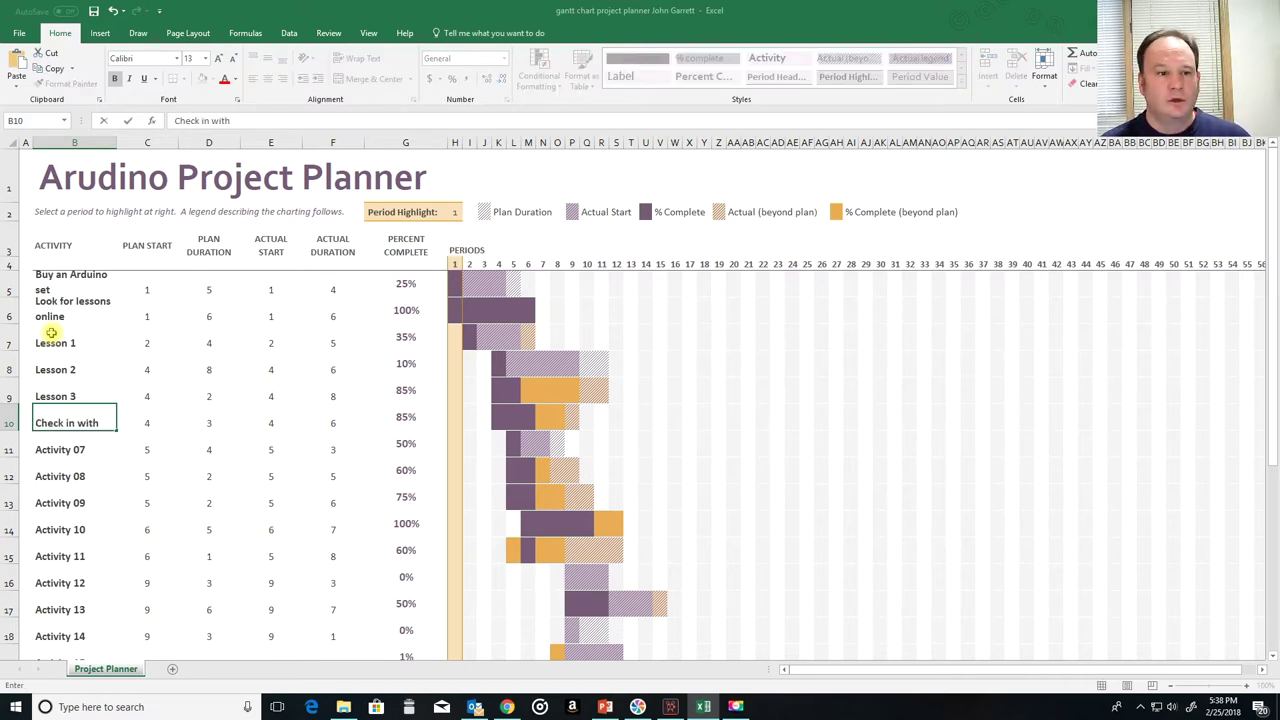
pyautogui.write('Mr. Garrett')
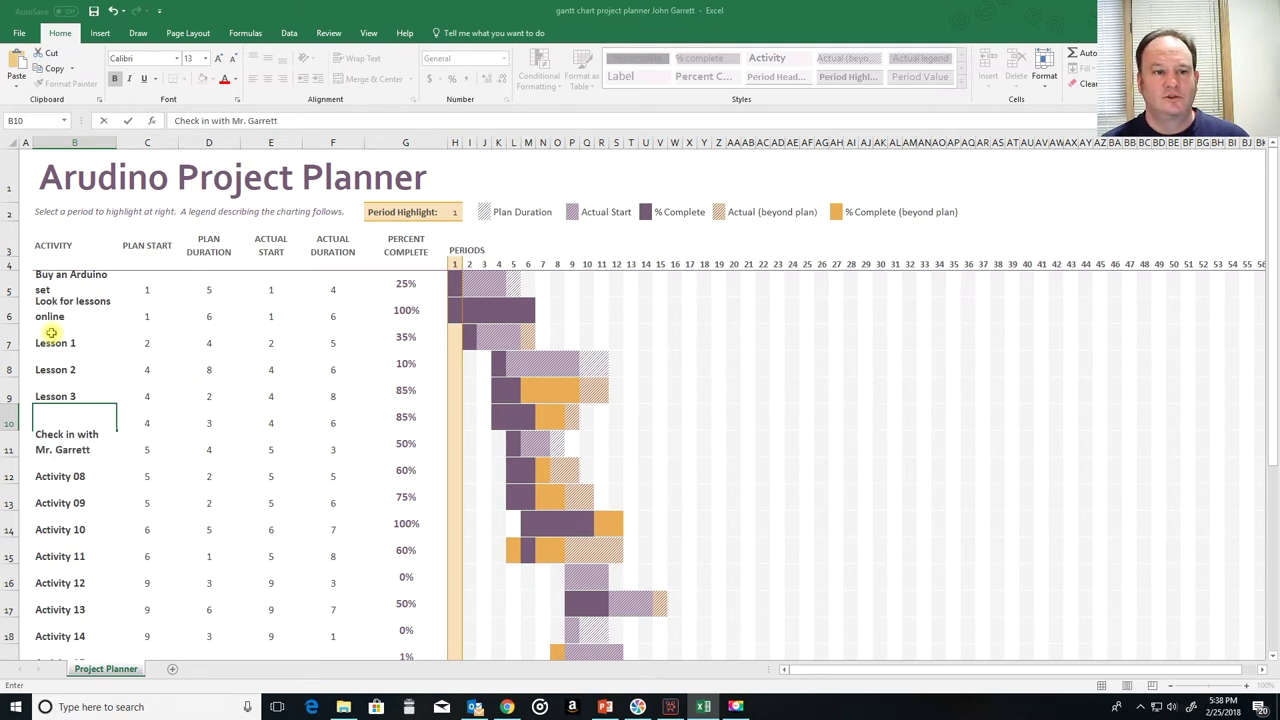
pyautogui.press('Return')
pyautogui.write('Lesson 4')
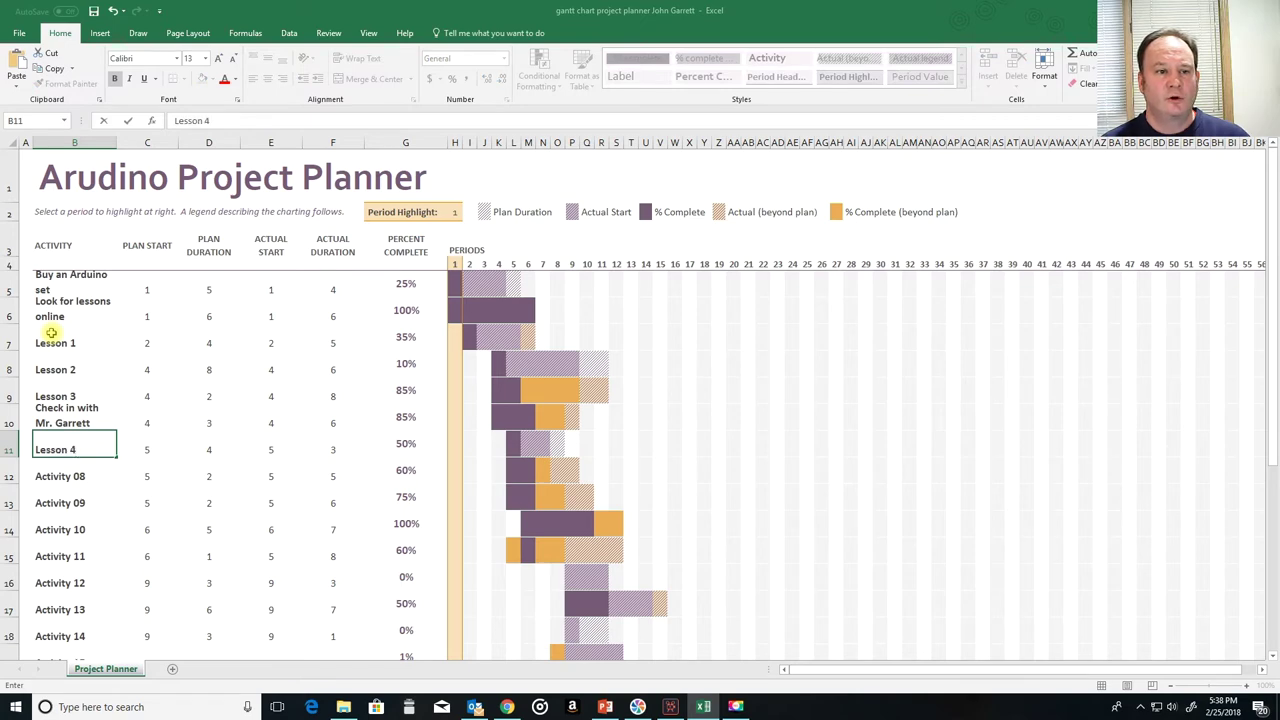
pyautogui.press('Return')
pyautogui.write('Lesson 6')
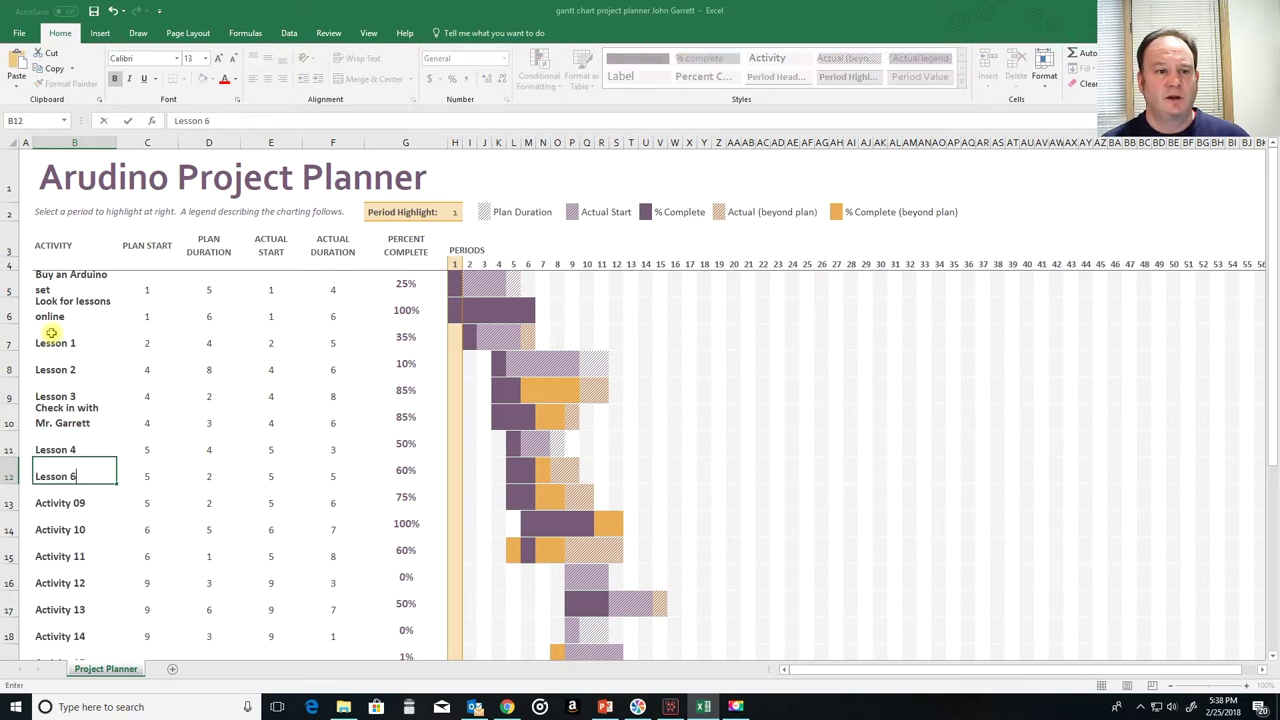
pyautogui.press('BackSpace')
pyautogui.write('5')
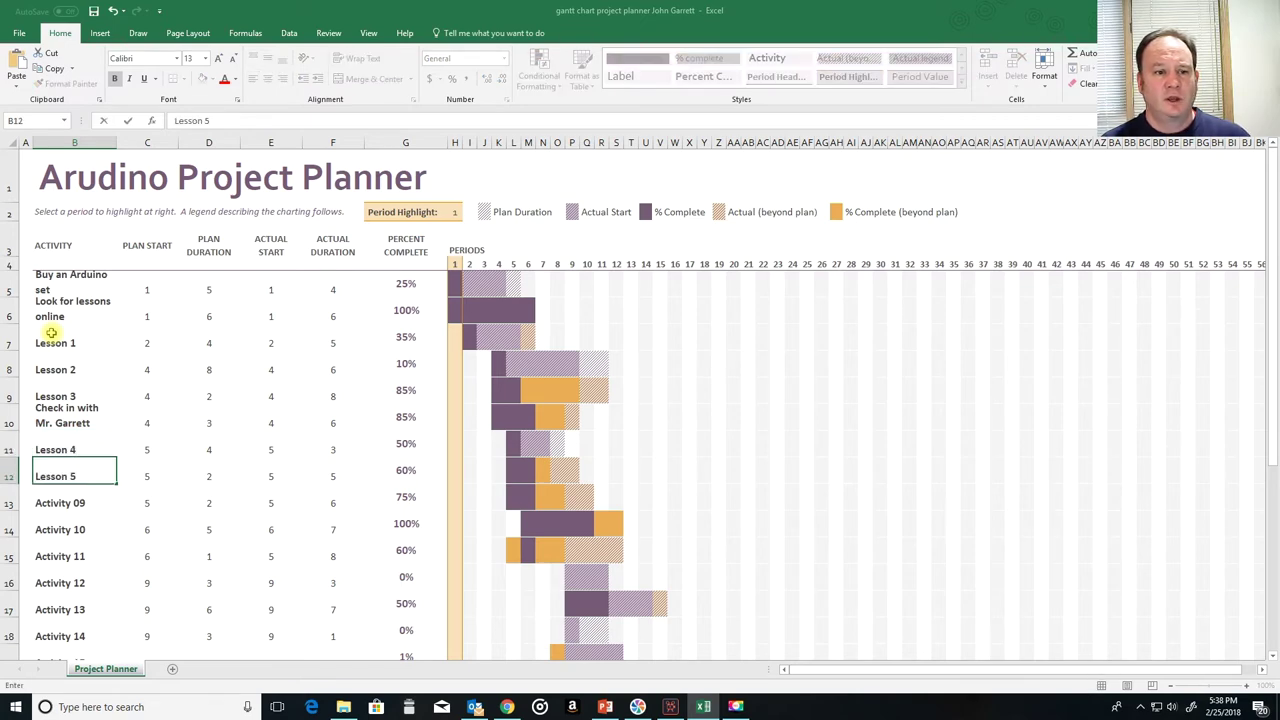
pyautogui.press('Return')
pyautogui.write('Check in with Mr. Garrett')
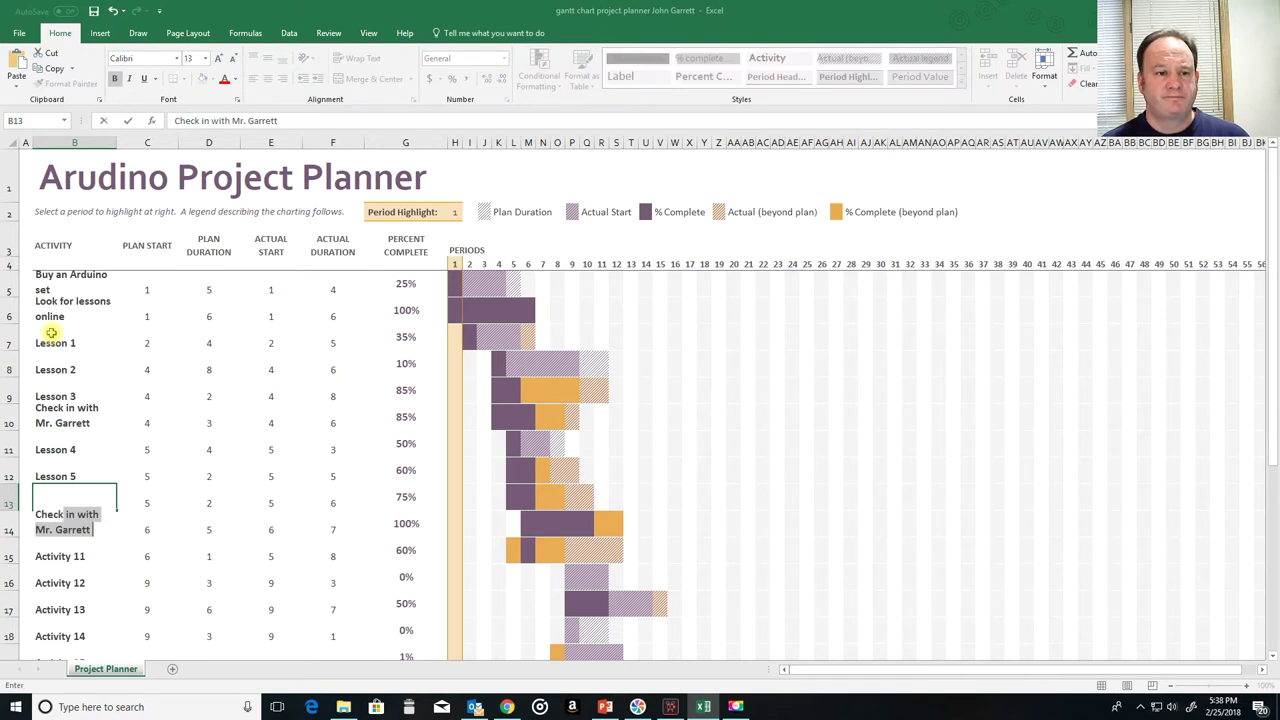
pyautogui.press('Return')
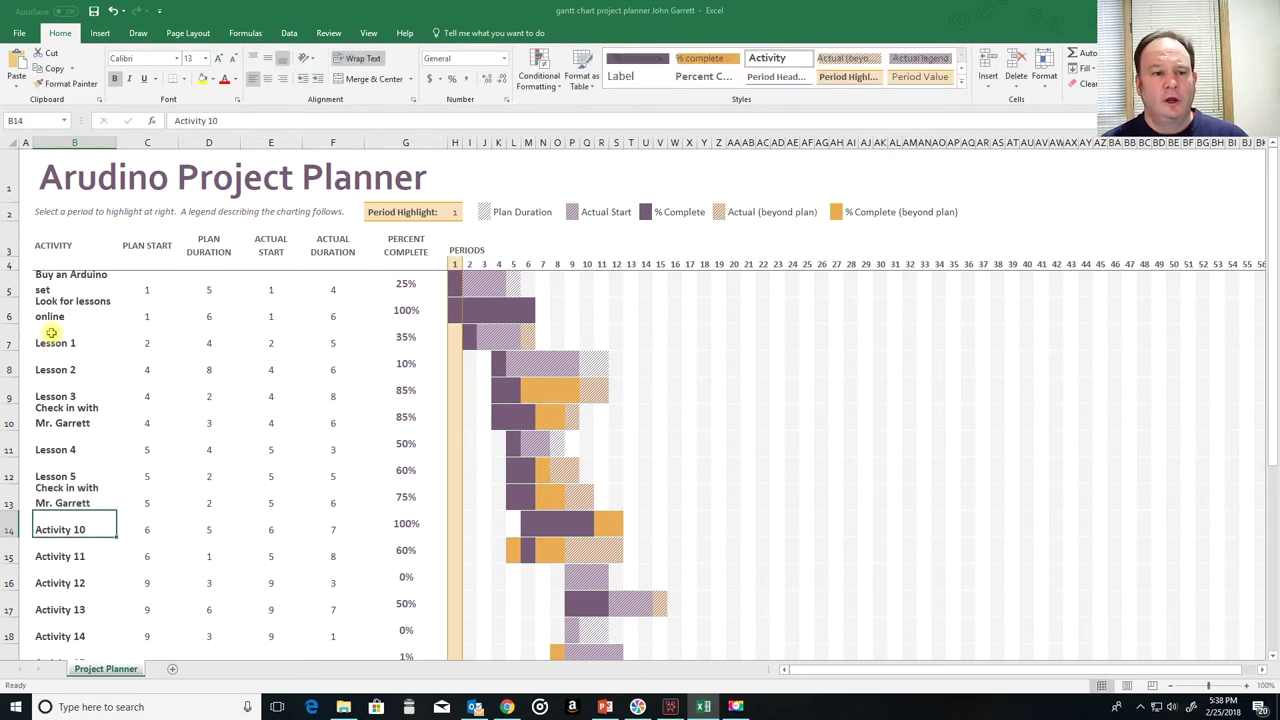
# Step: Add Design final project, Write code for project, Wire project, Test project, a teacher check-in and Turn in project
pyautogui.write('Design')
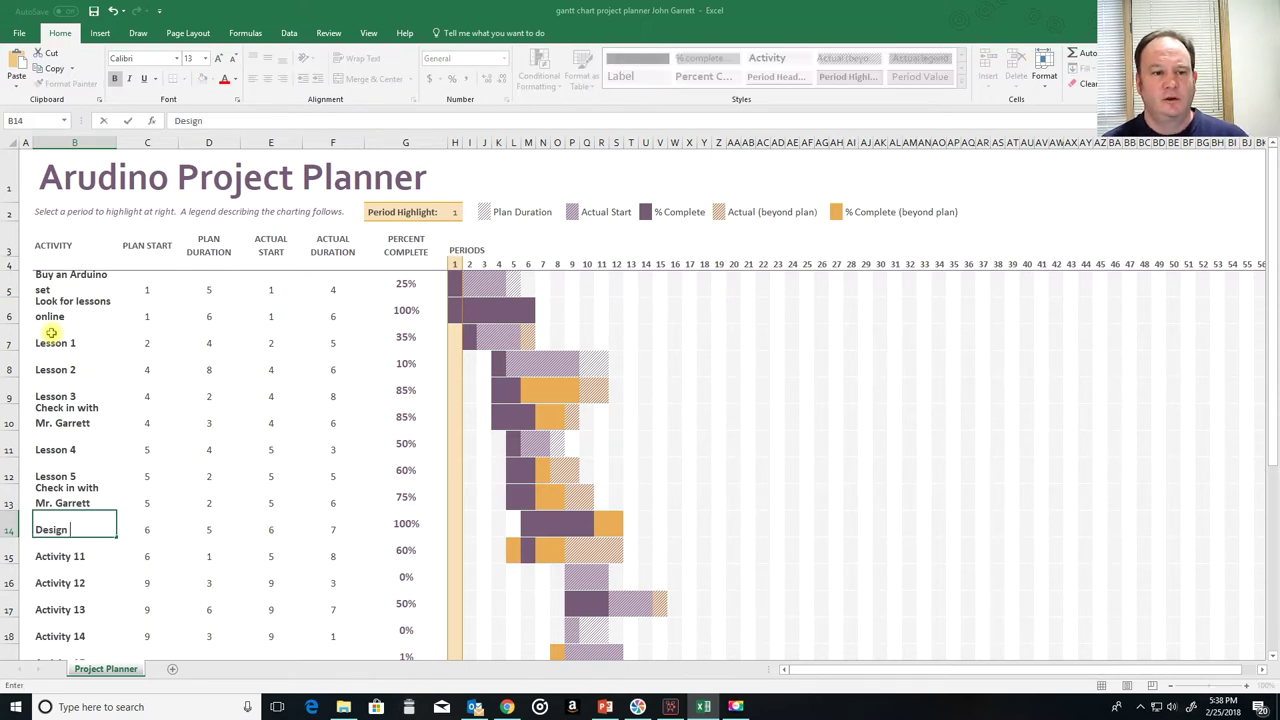
pyautogui.write(' final project')
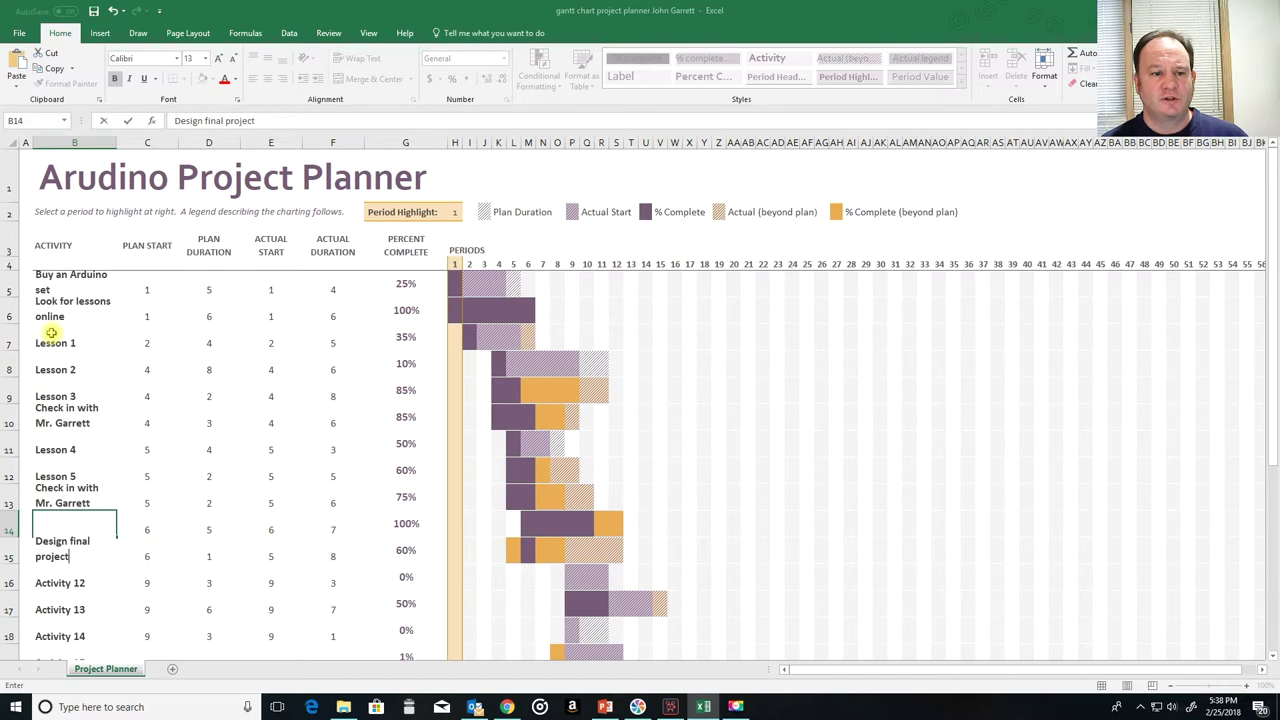
pyautogui.press('Return')
pyautogui.write('Write')
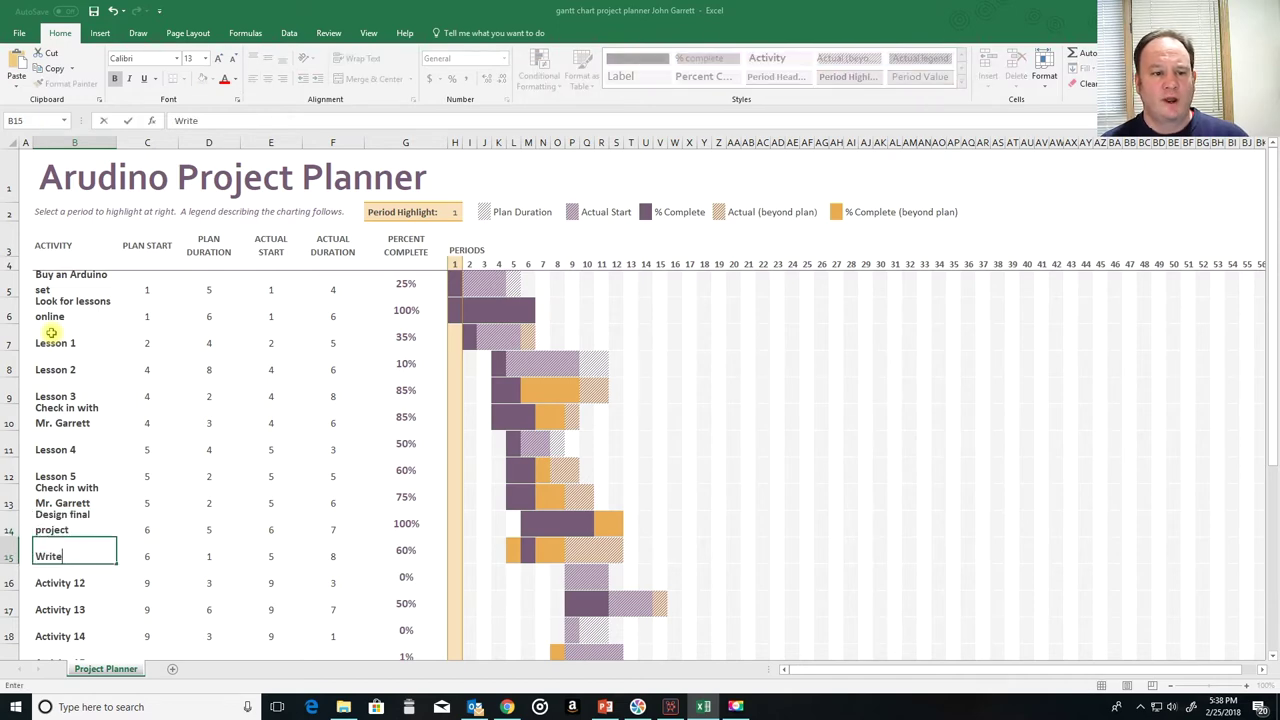
pyautogui.write(' codoe fo')
pyautogui.press('BackSpace')
pyautogui.press('BackSpace')
pyautogui.press('BackSpace')
pyautogui.press('BackSpace')
pyautogui.press('BackSpace')
pyautogui.write('e for p')
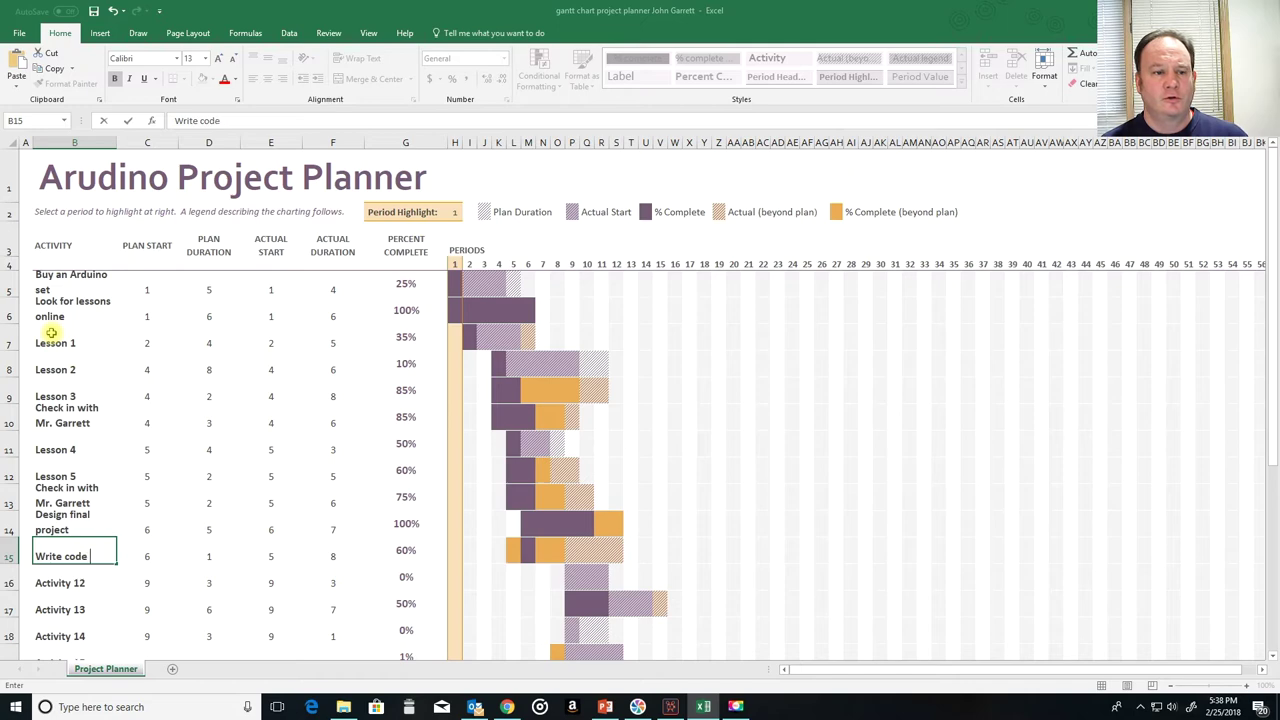
pyautogui.write('roject')
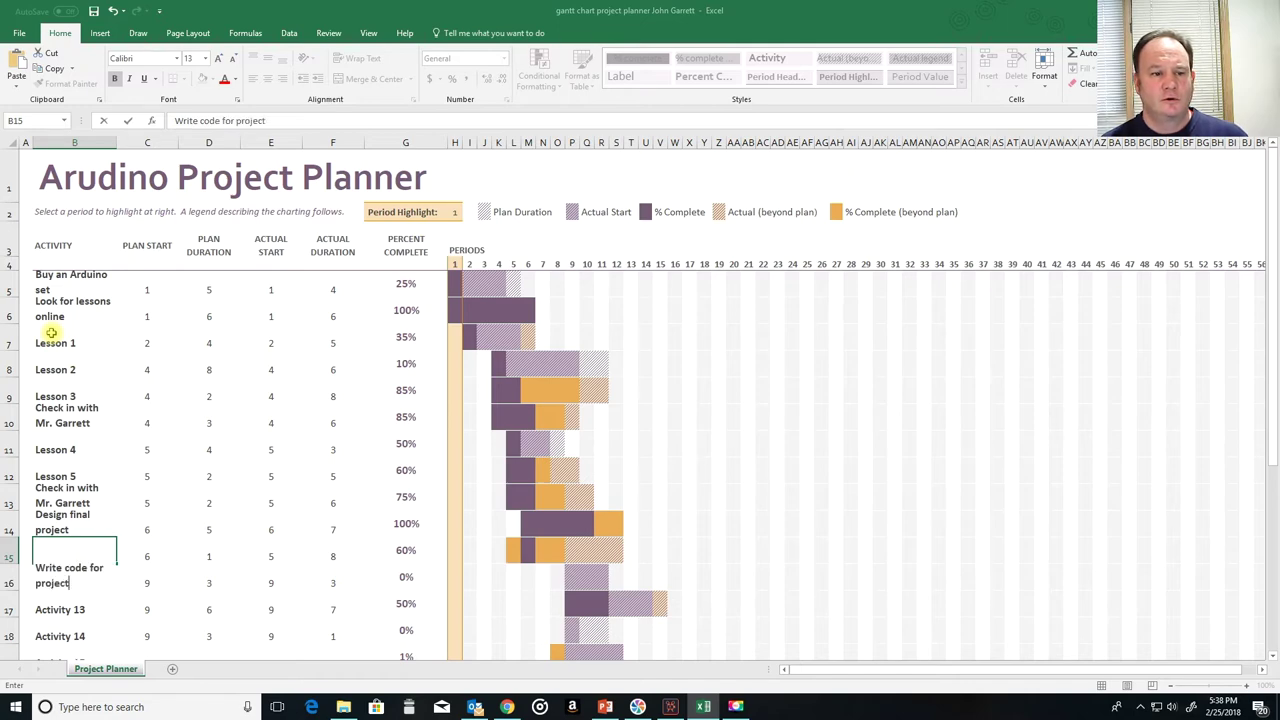
pyautogui.hotkey('ctrl', 'Return')
pyautogui.press('Down')
pyautogui.write('Wire project')
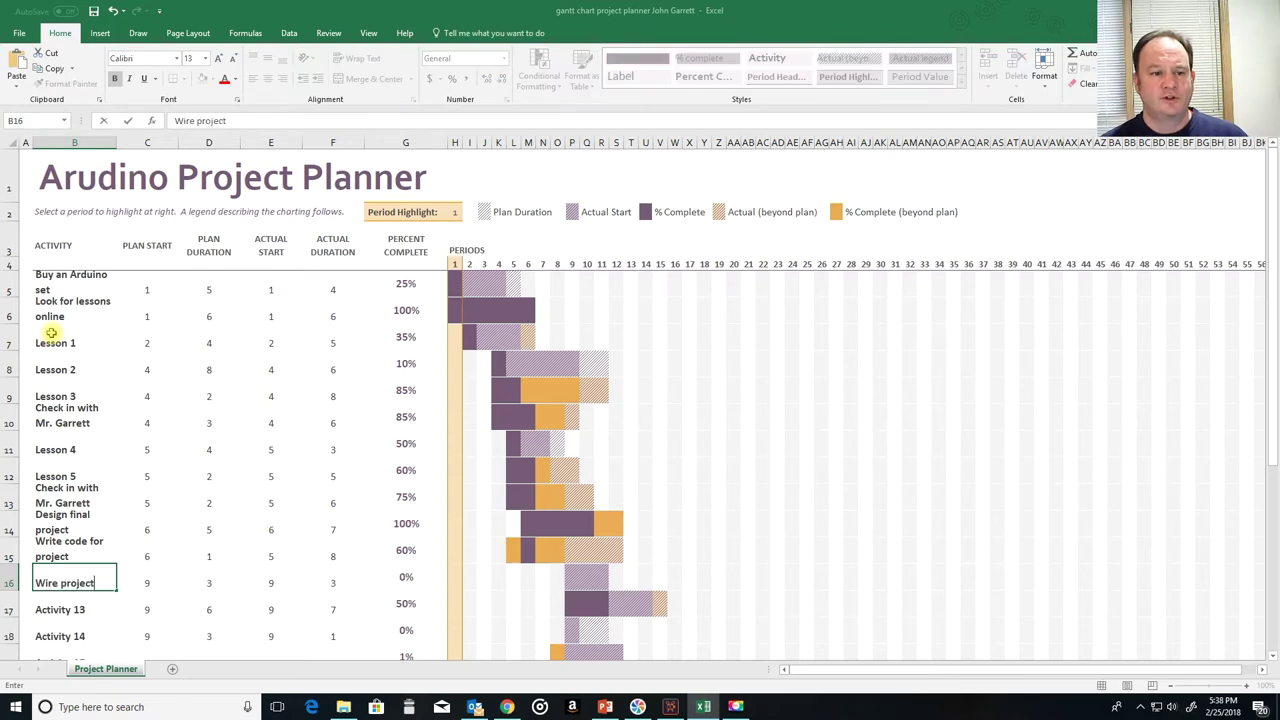
pyautogui.press('Return')
pyautogui.write('Test project')
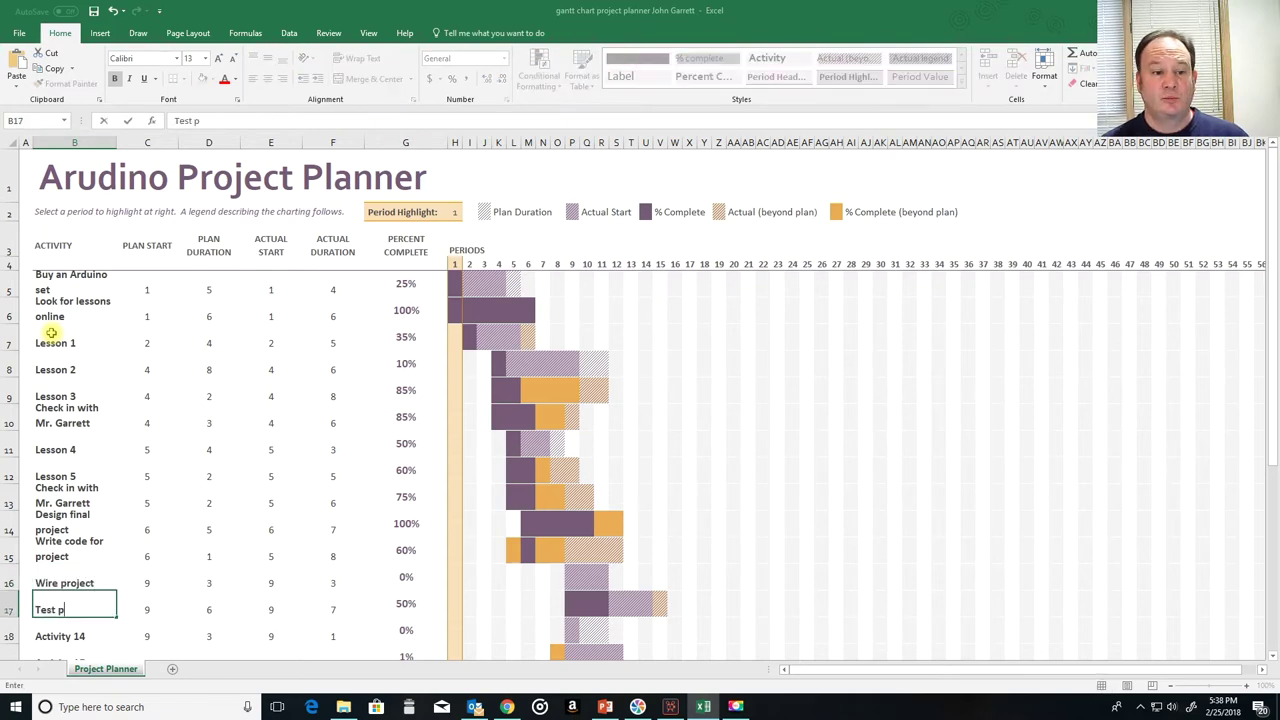
pyautogui.press('Return')
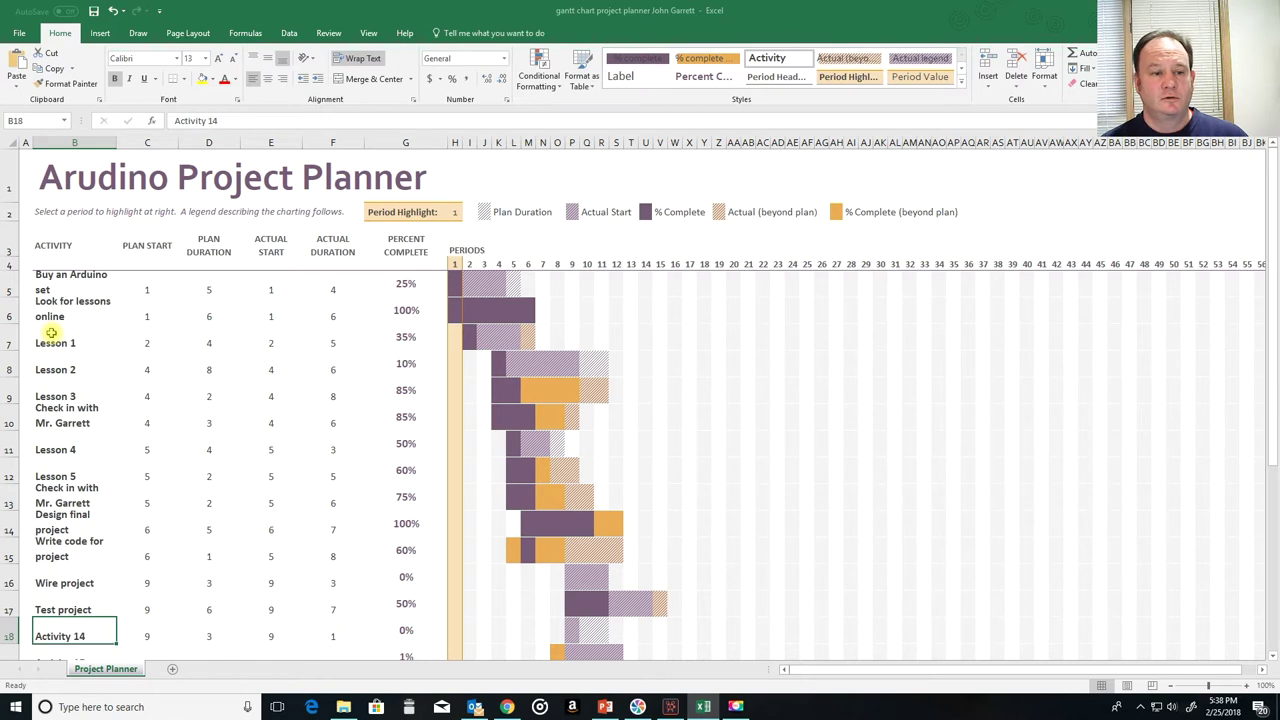
pyautogui.write('I')
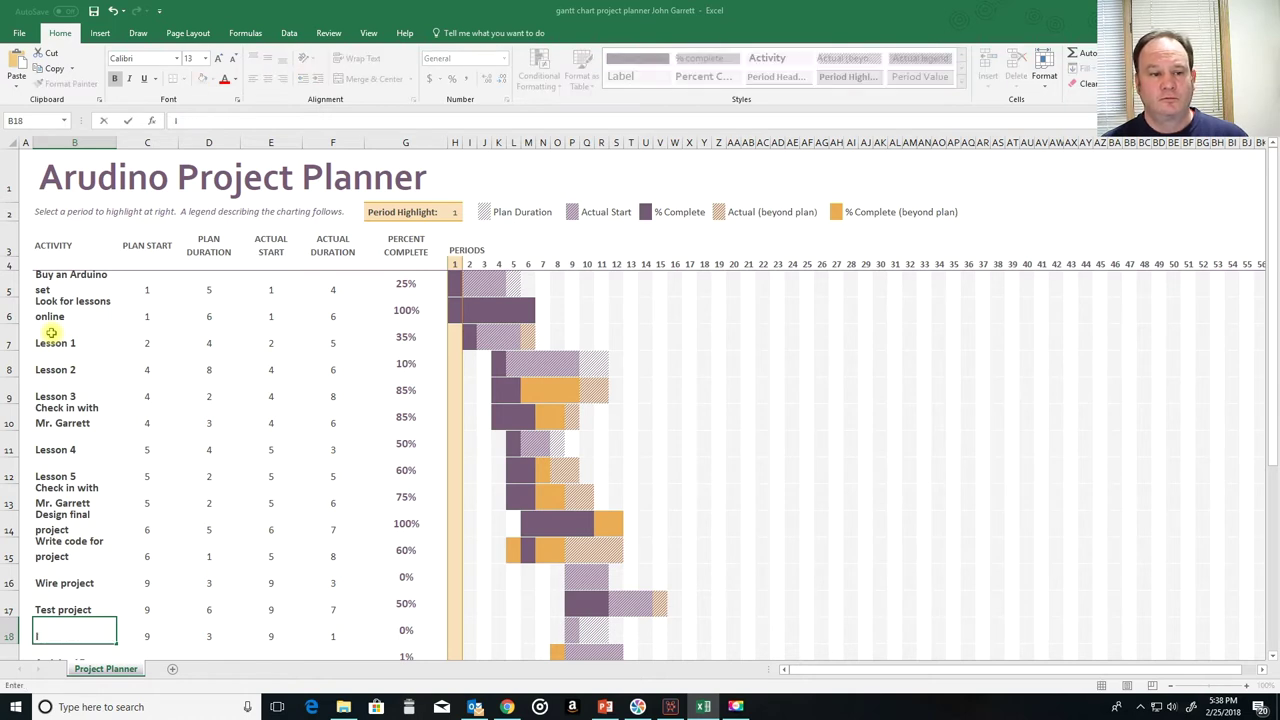
pyautogui.press('BackSpace')
pyautogui.write('M')
pyautogui.press('BackSpace')
pyautogui.write('Mackey')
pyautogui.press('BackSpace')
pyautogui.press('BackSpace')
pyautogui.press('BackSpace')
pyautogui.press('BackSpace')
pyautogui.press('BackSpace')
pyautogui.write('Check in with Mr. Garrett')
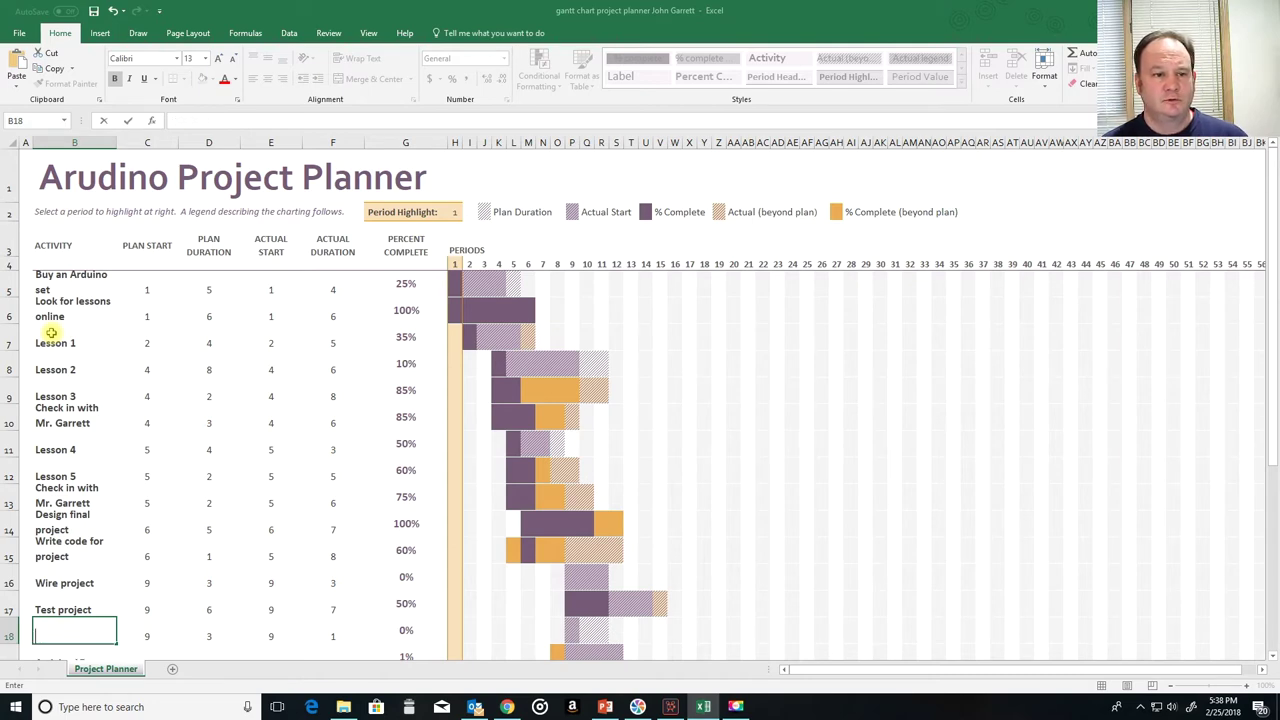
pyautogui.press('Return')
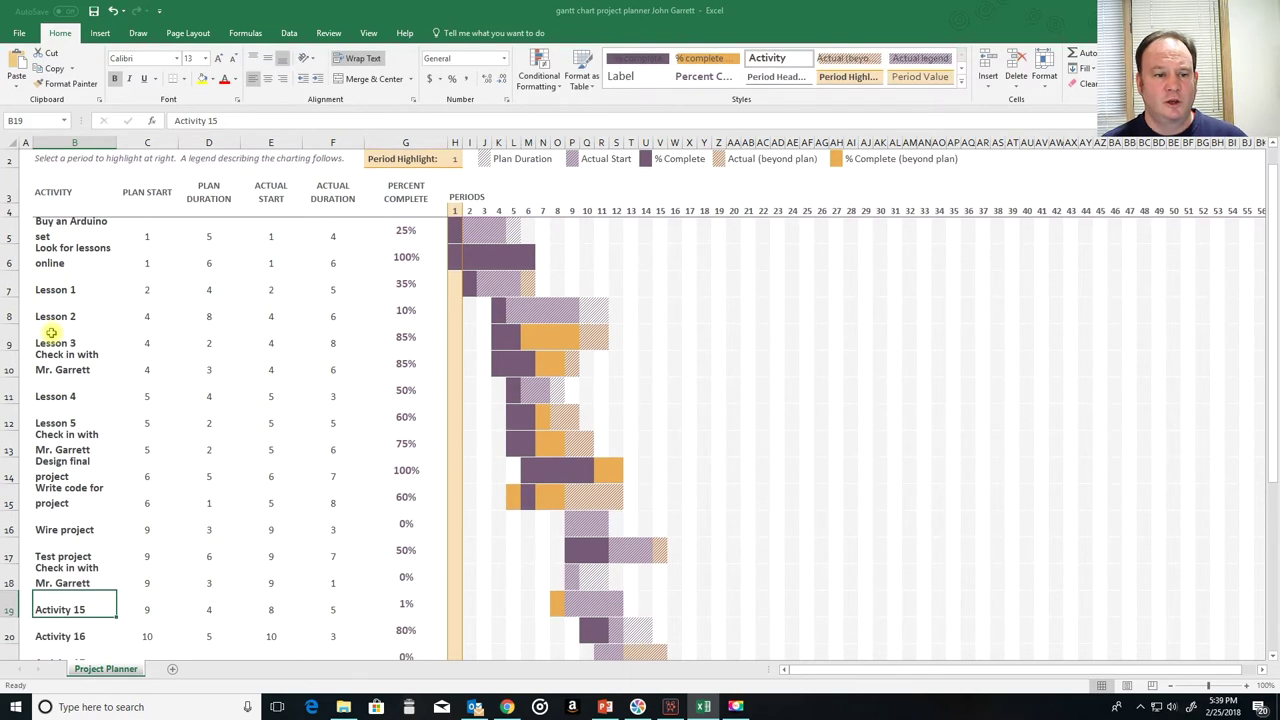
pyautogui.write('Turn i')
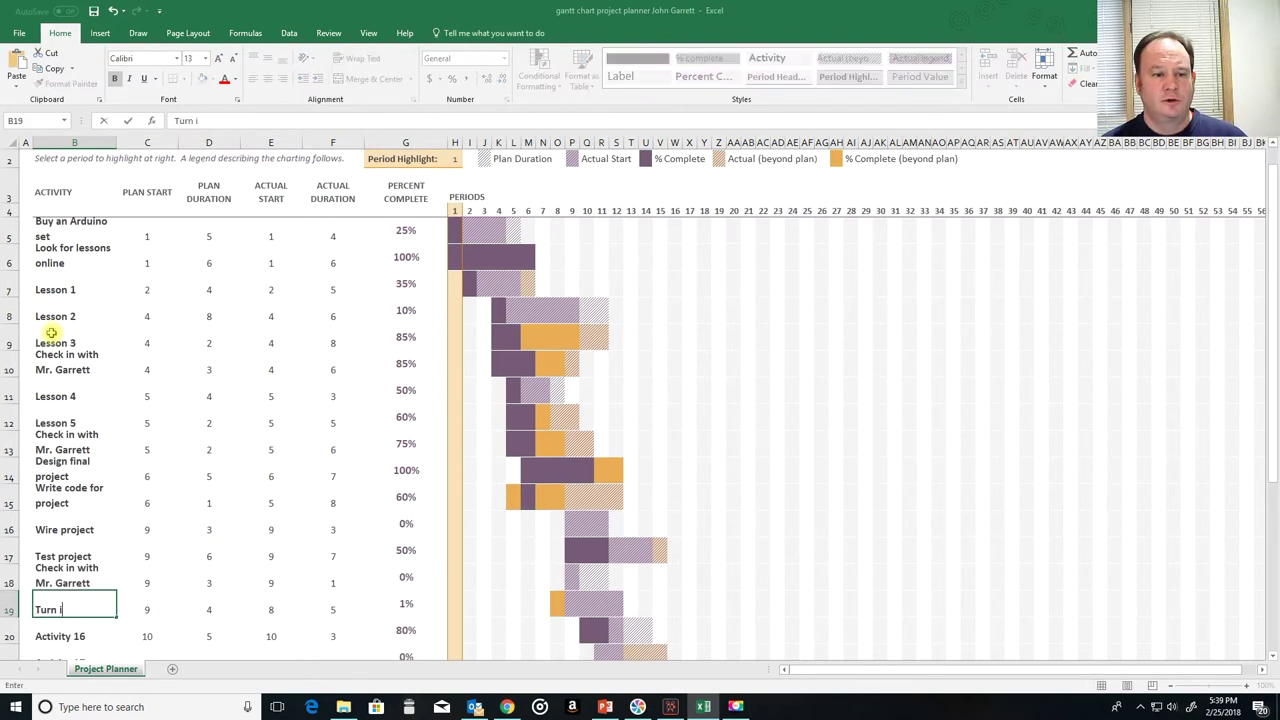
pyautogui.write('n project')
pyautogui.press('Return')
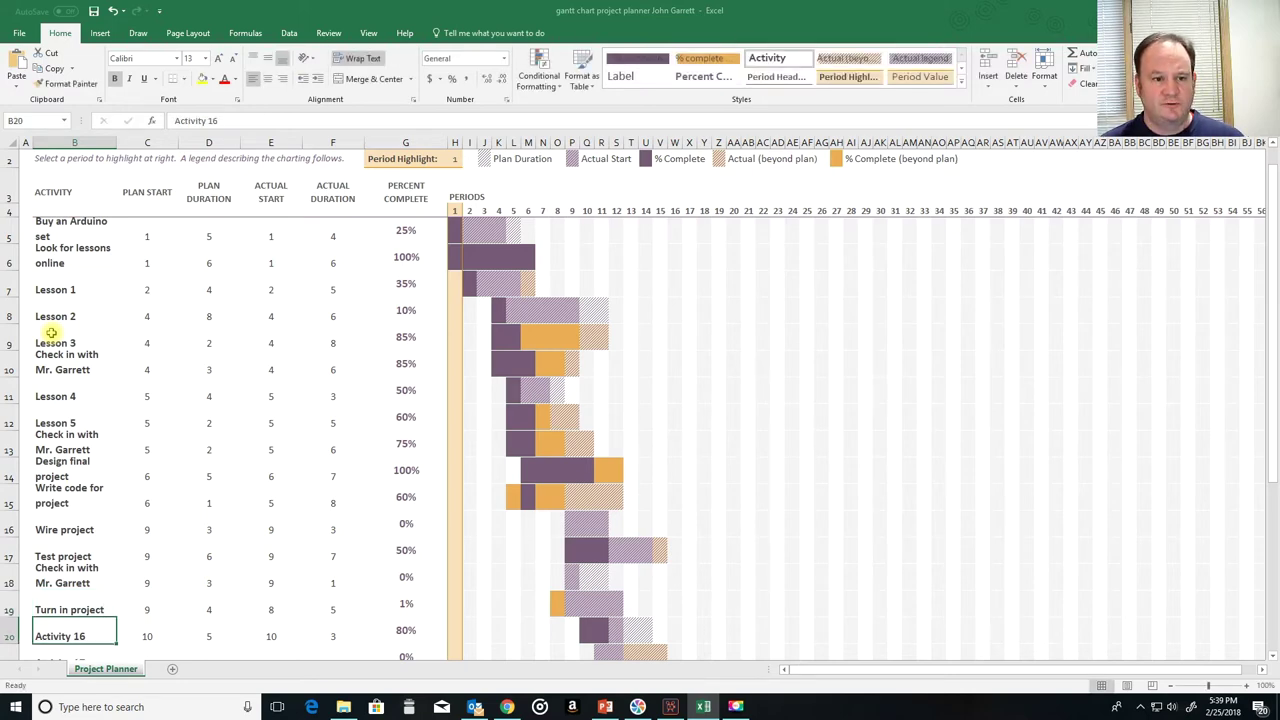
pyautogui.hotkey('shift', 'Right')
pyautogui.hotkey('shift', 'Right')
pyautogui.hotkey('shift', 'Right')
pyautogui.hotkey('shift', 'Right')
# Step: Clear the placeholder rows for Activities 16–26 (B20:F30)
pyautogui.hotkey('shift', 'Down')
pyautogui.hotkey('shift', 'Down')
pyautogui.hotkey('shift', 'Down')
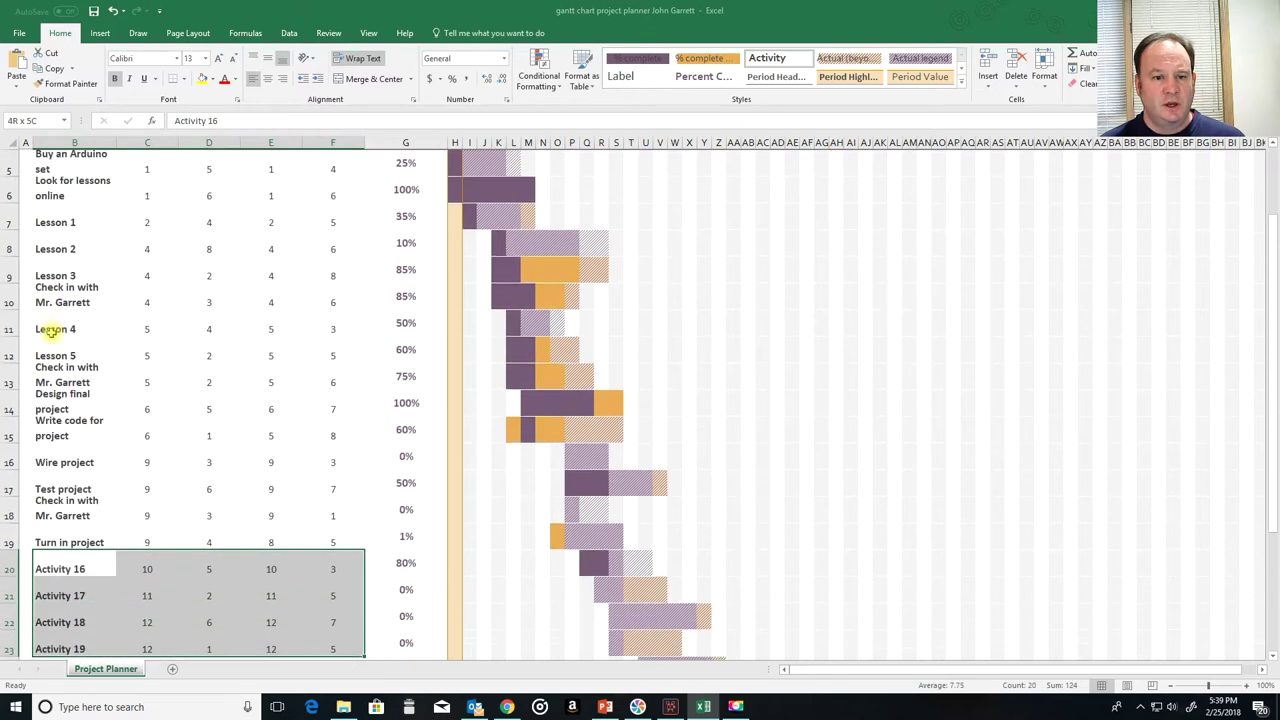
pyautogui.hotkey('shift', 'Down')
pyautogui.hotkey('shift', 'Down')
pyautogui.hotkey('shift', 'Down')
pyautogui.hotkey('shift', 'Down')
pyautogui.hotkey('shift', 'Down')
pyautogui.hotkey('shift', 'Down')
pyautogui.hotkey('shift', 'Down')
pyautogui.hotkey('shift', 'Down')
pyautogui.hotkey('shift', 'Down')
pyautogui.hotkey('shift', 'Down')
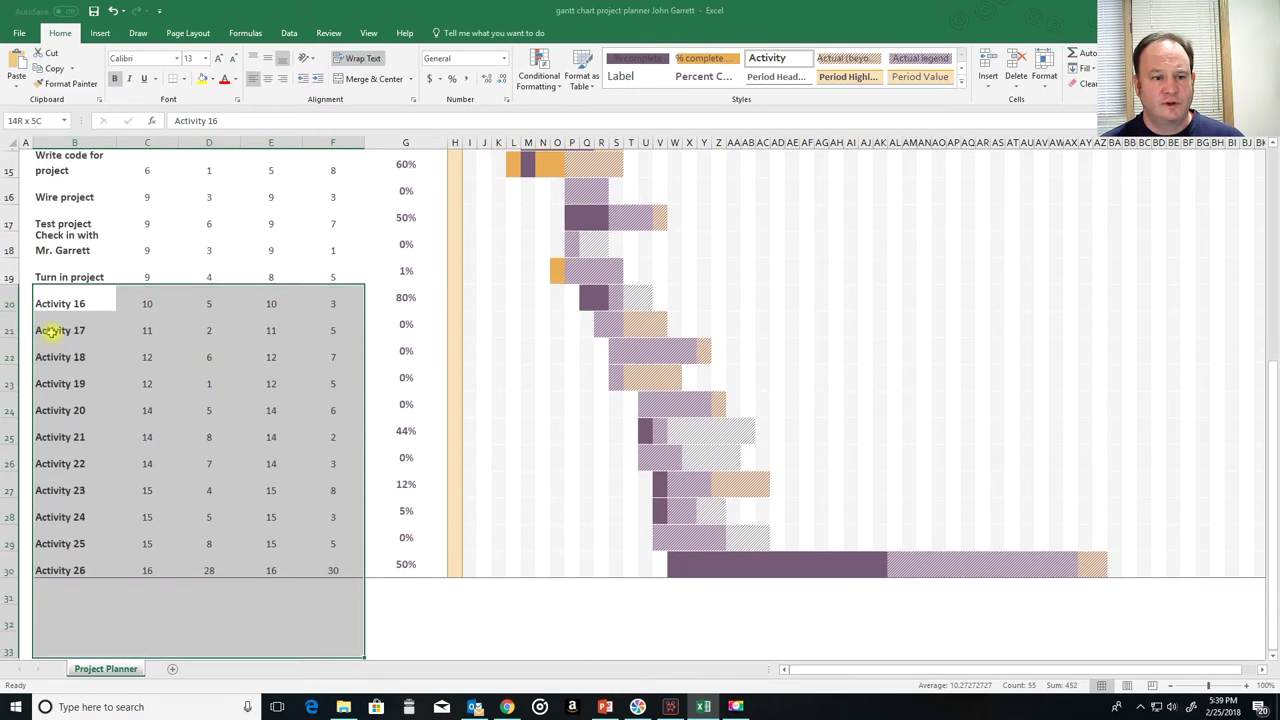
pyautogui.hotkey('shift', 'Up')
pyautogui.hotkey('shift', 'Up')
pyautogui.hotkey('shift', 'Up')
pyautogui.hotkey('shift', 'Up')
pyautogui.hotkey('shift', 'Down')
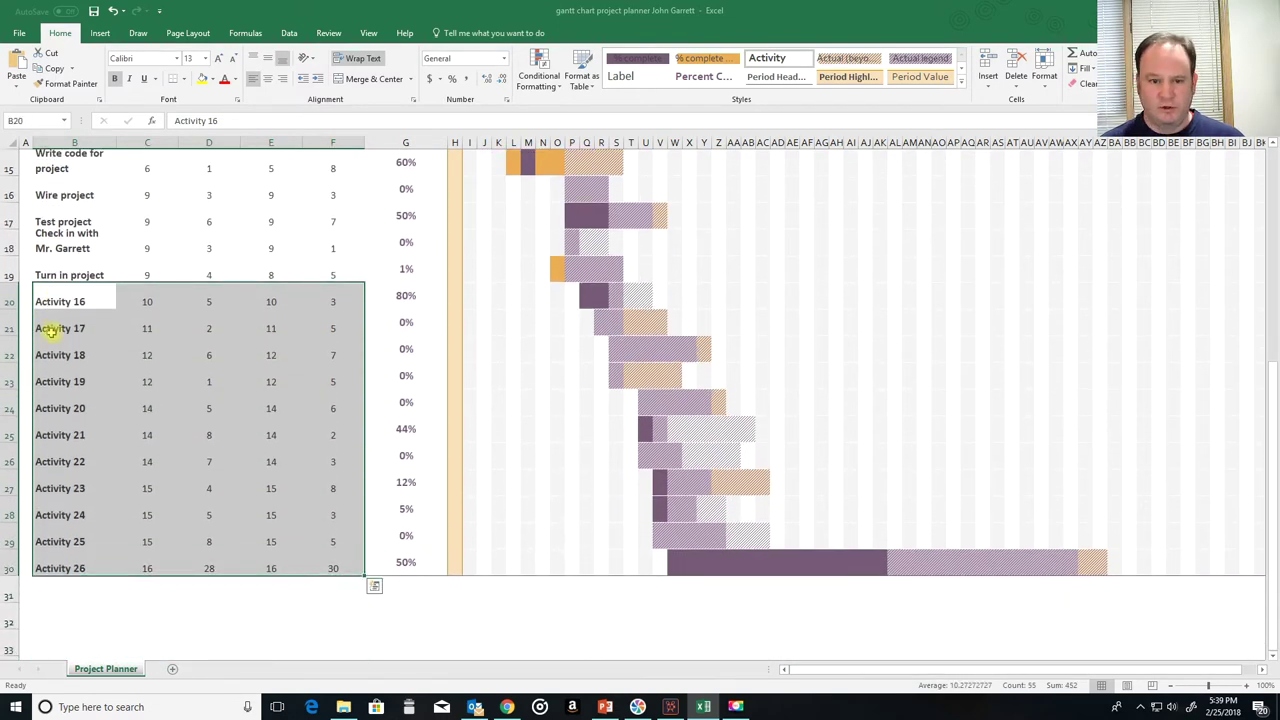
pyautogui.press('Delete')
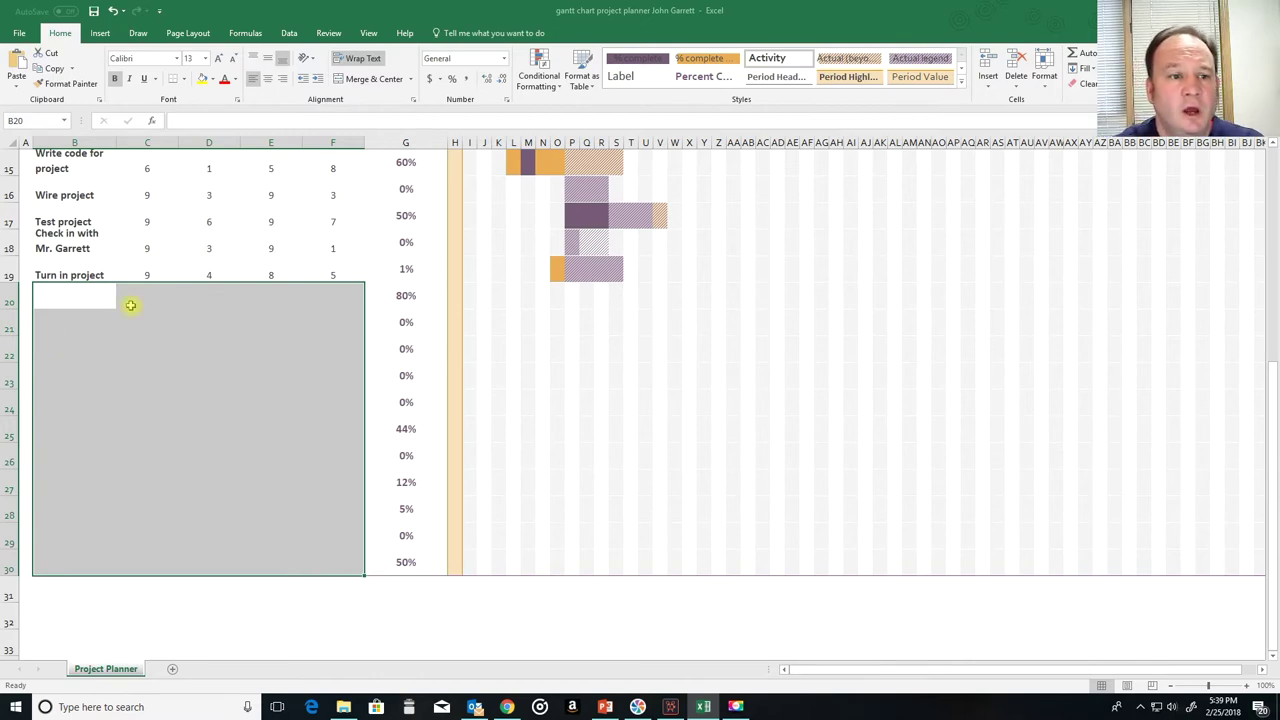
pyautogui.click(171, 295)
pyautogui.scroll(5, 297, 323)
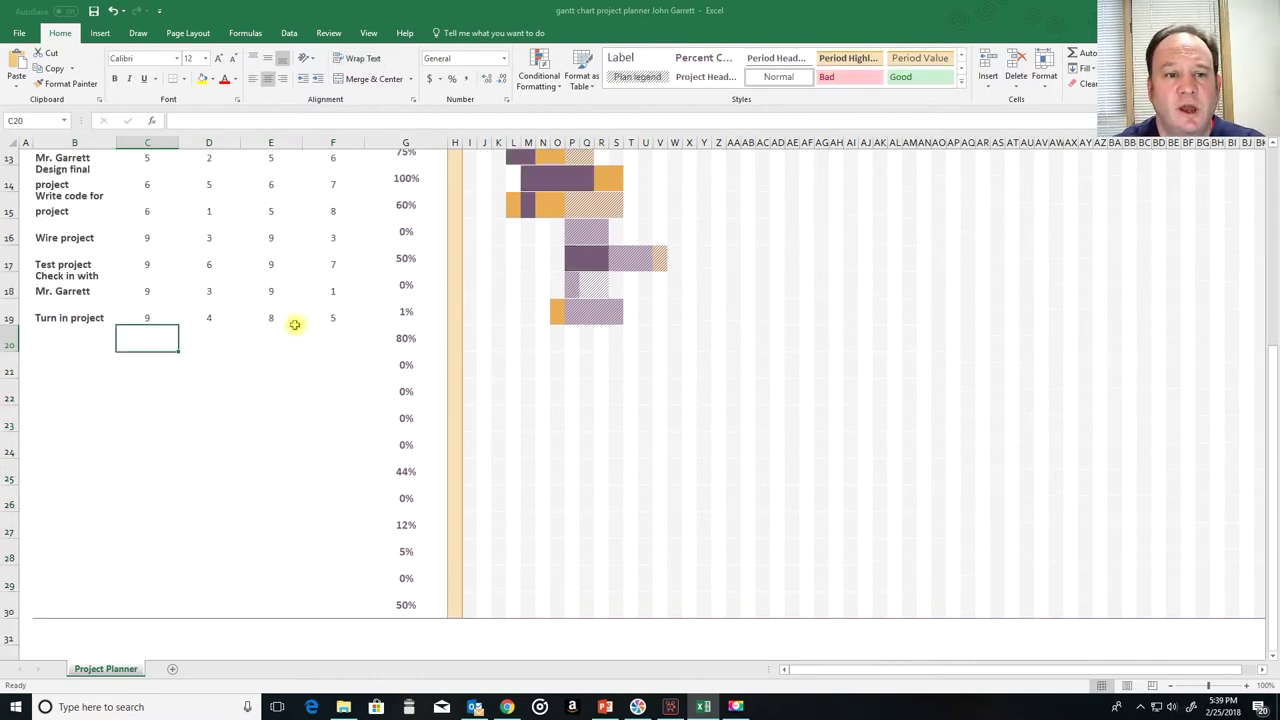
pyautogui.click(163, 290)
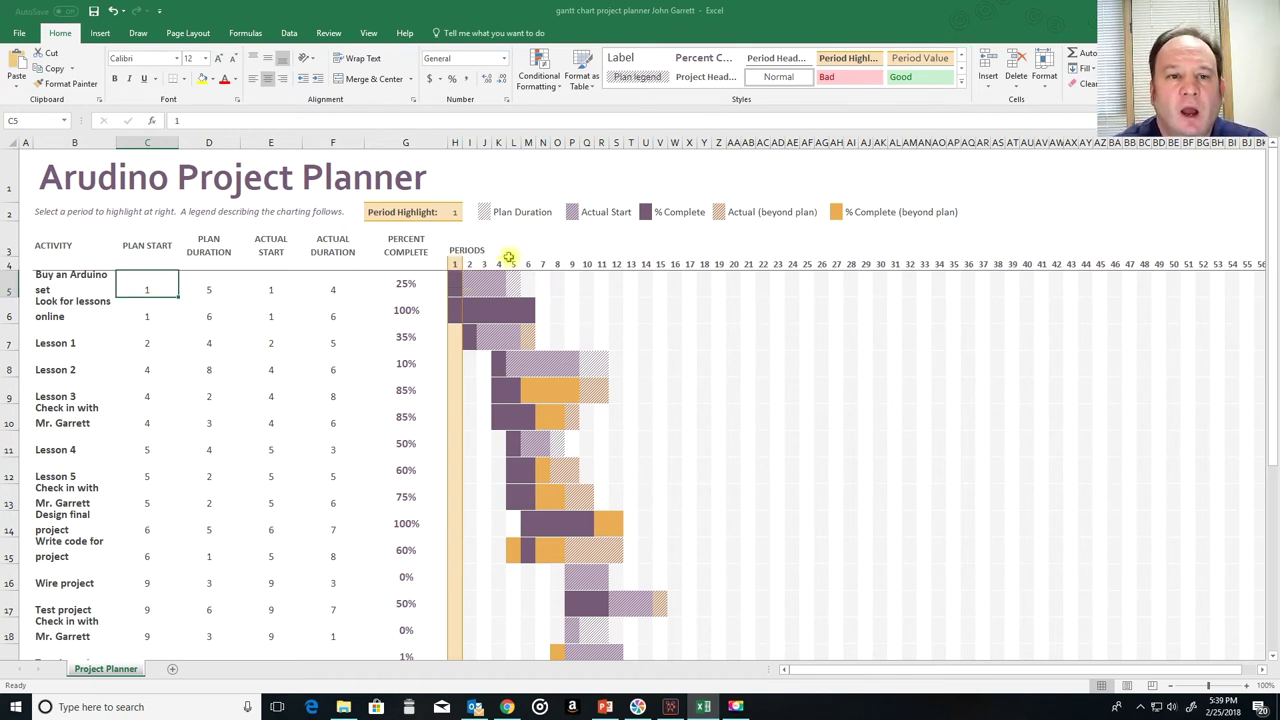
pyautogui.click(472, 250)
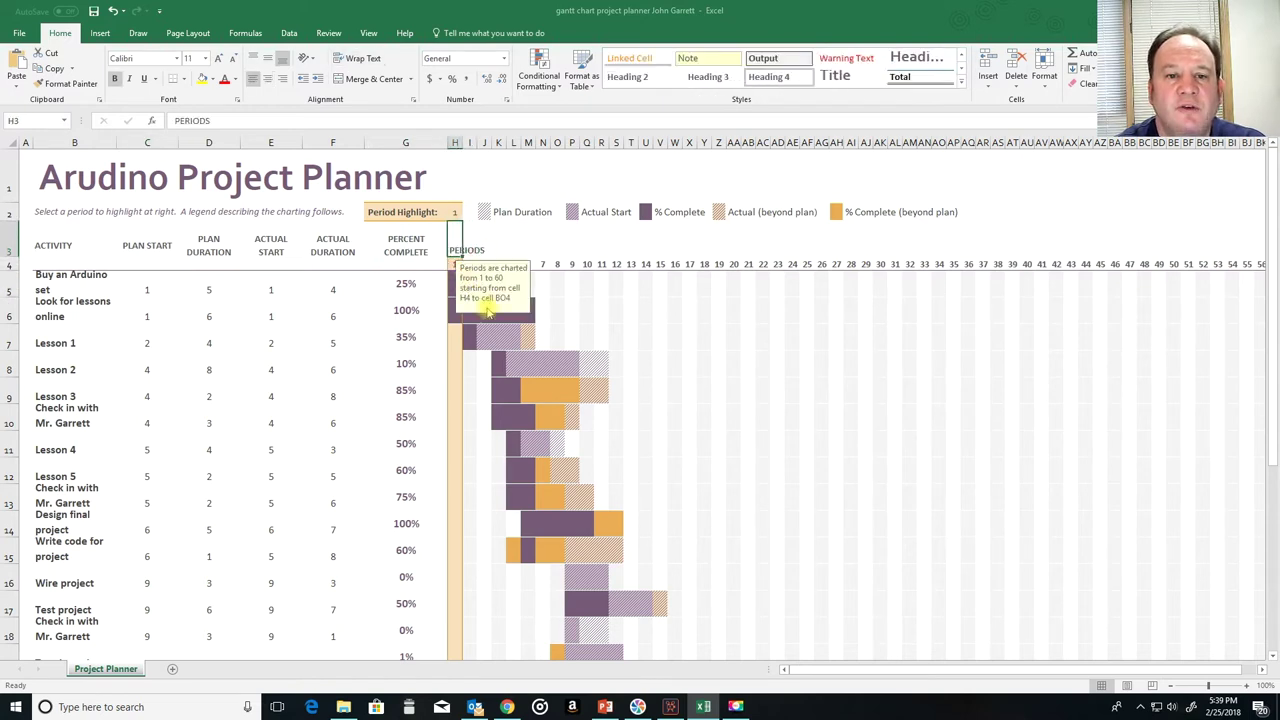
pyautogui.click(612, 246)
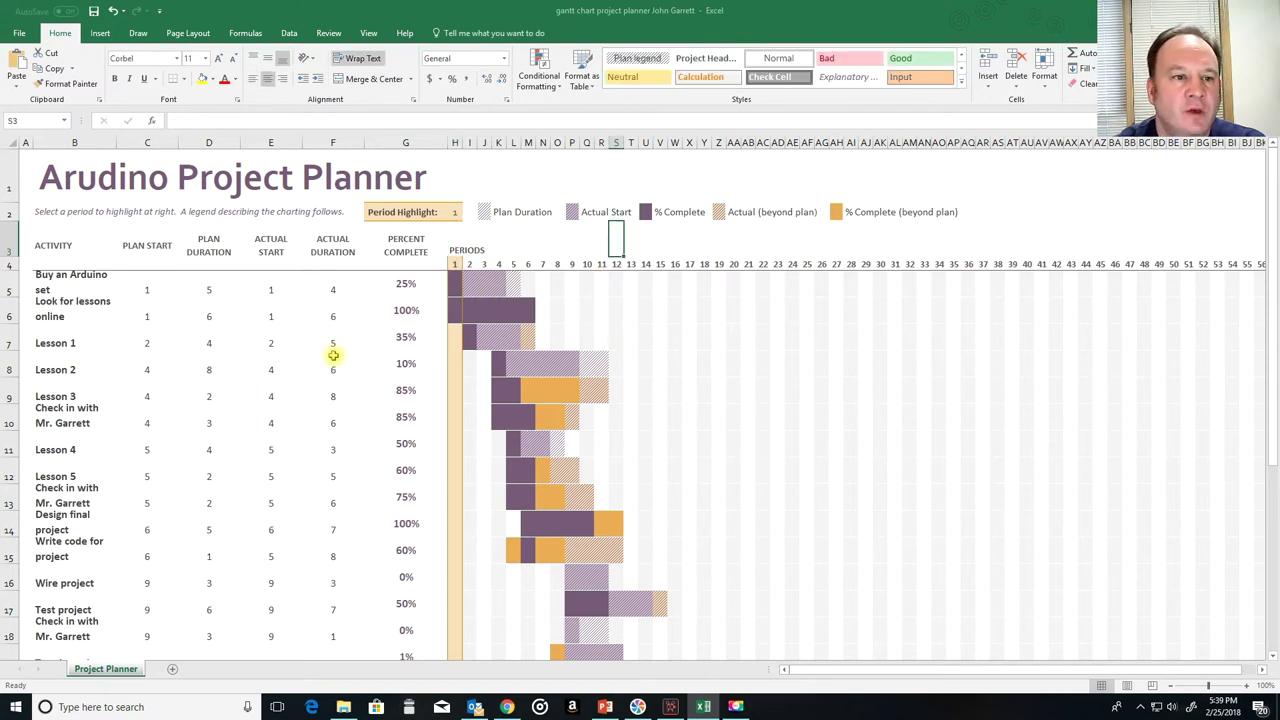
pyautogui.click(147, 291)
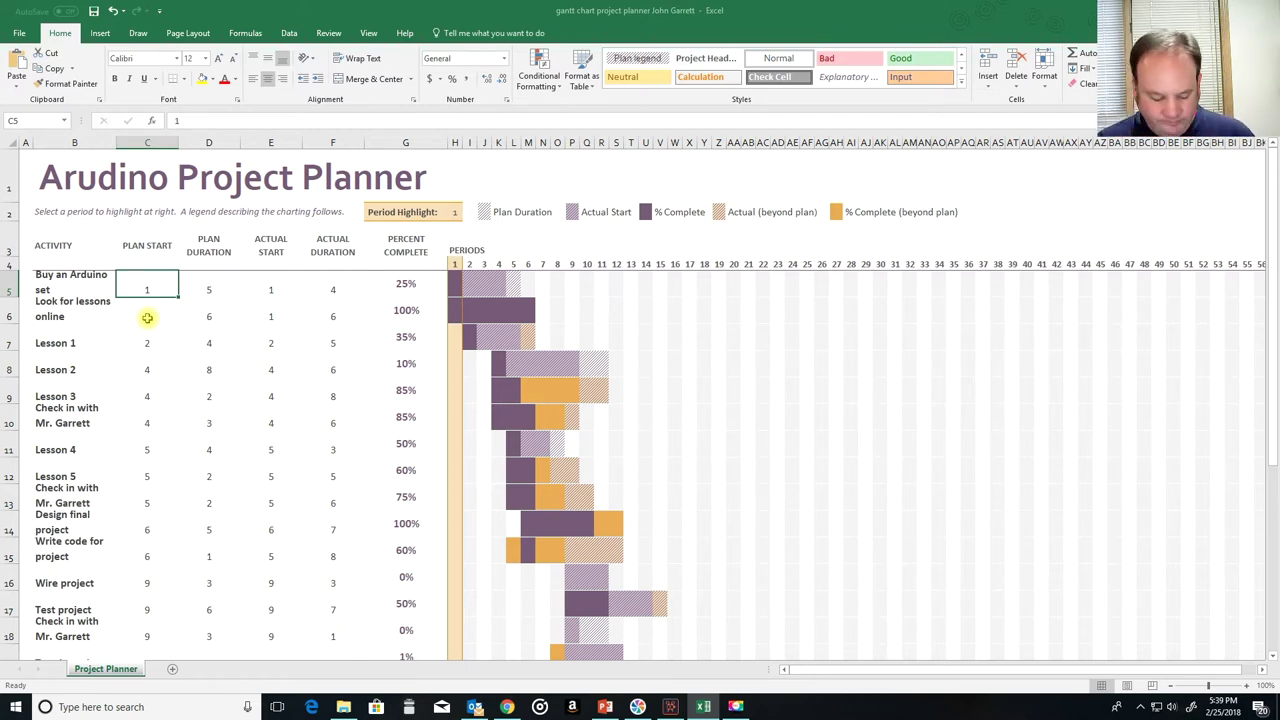
# Step: Give Buy an Arduino set plan start 4, duration 2, actual start 4, actual duration 1, 100% complete
pyautogui.write('4')
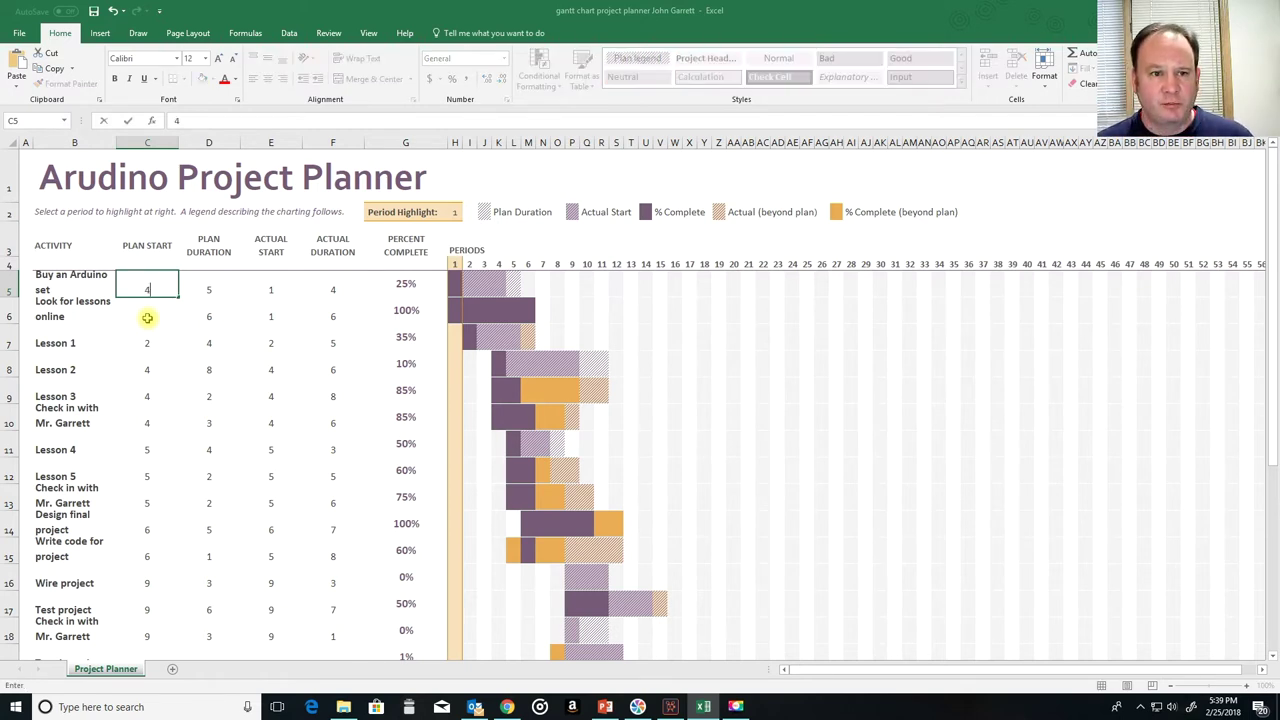
pyautogui.press('Tab')
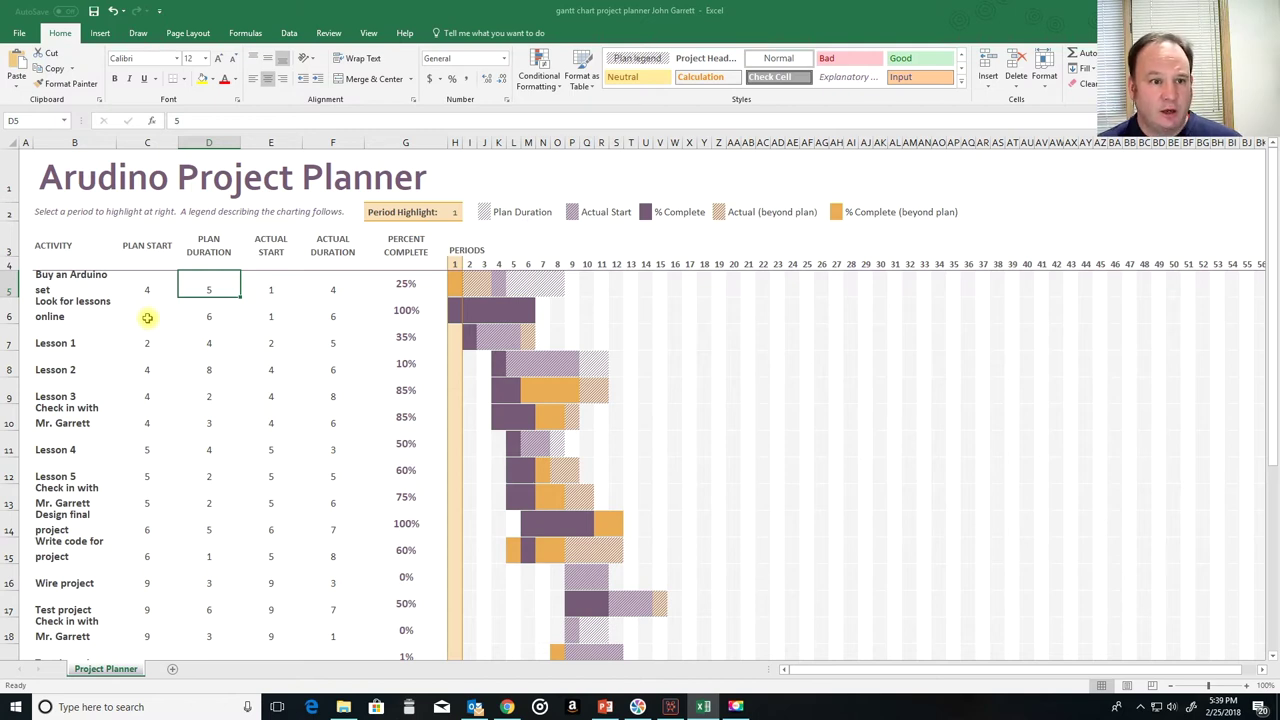
pyautogui.write('2')
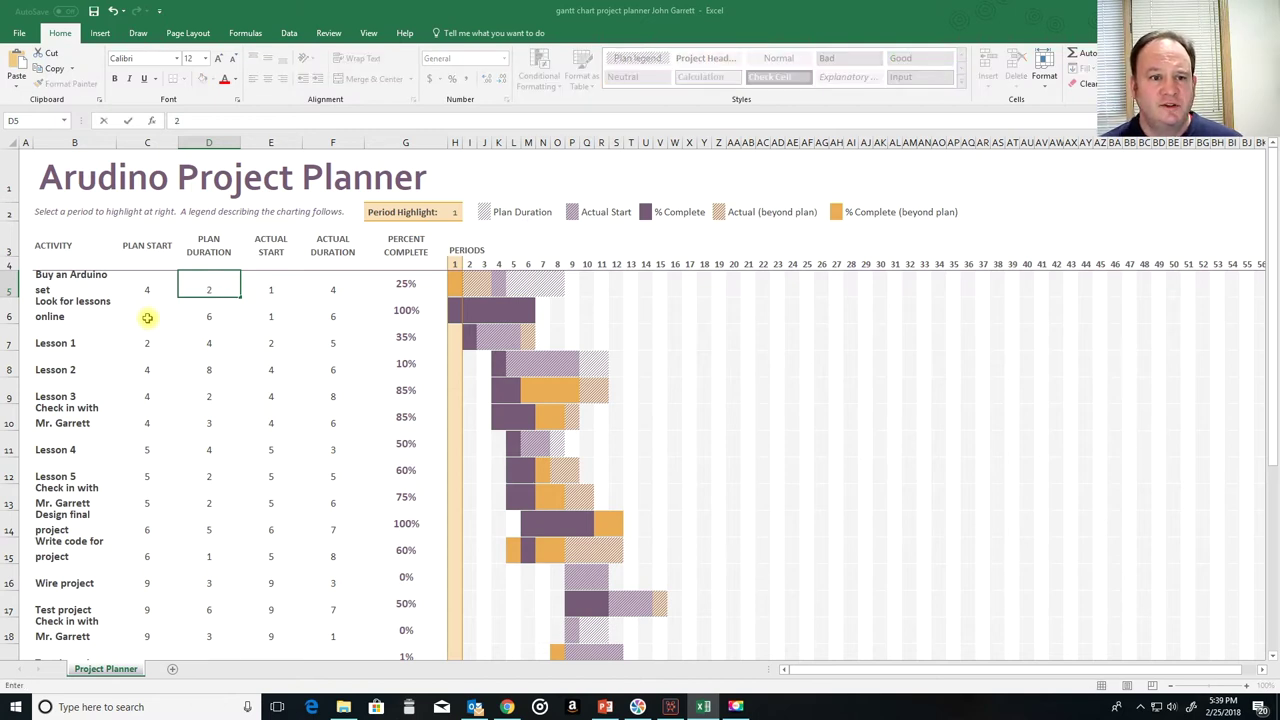
pyautogui.press('Tab')
pyautogui.write('4')
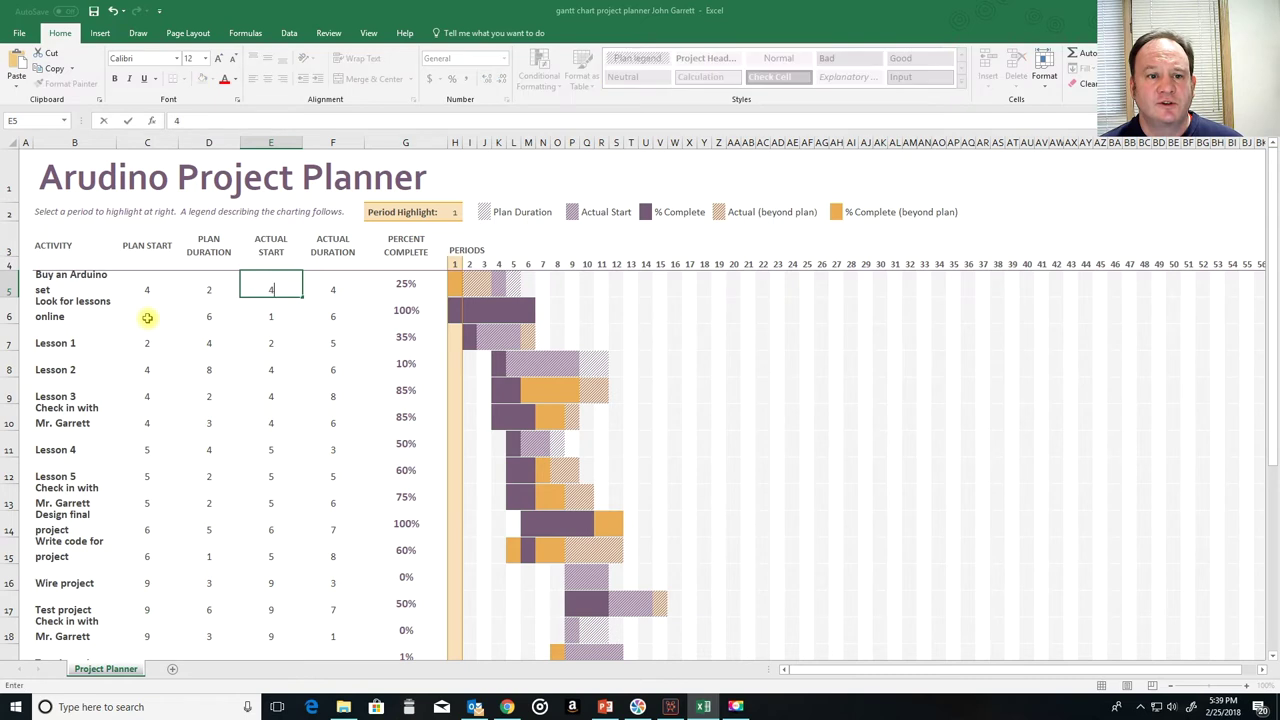
pyautogui.press('Tab')
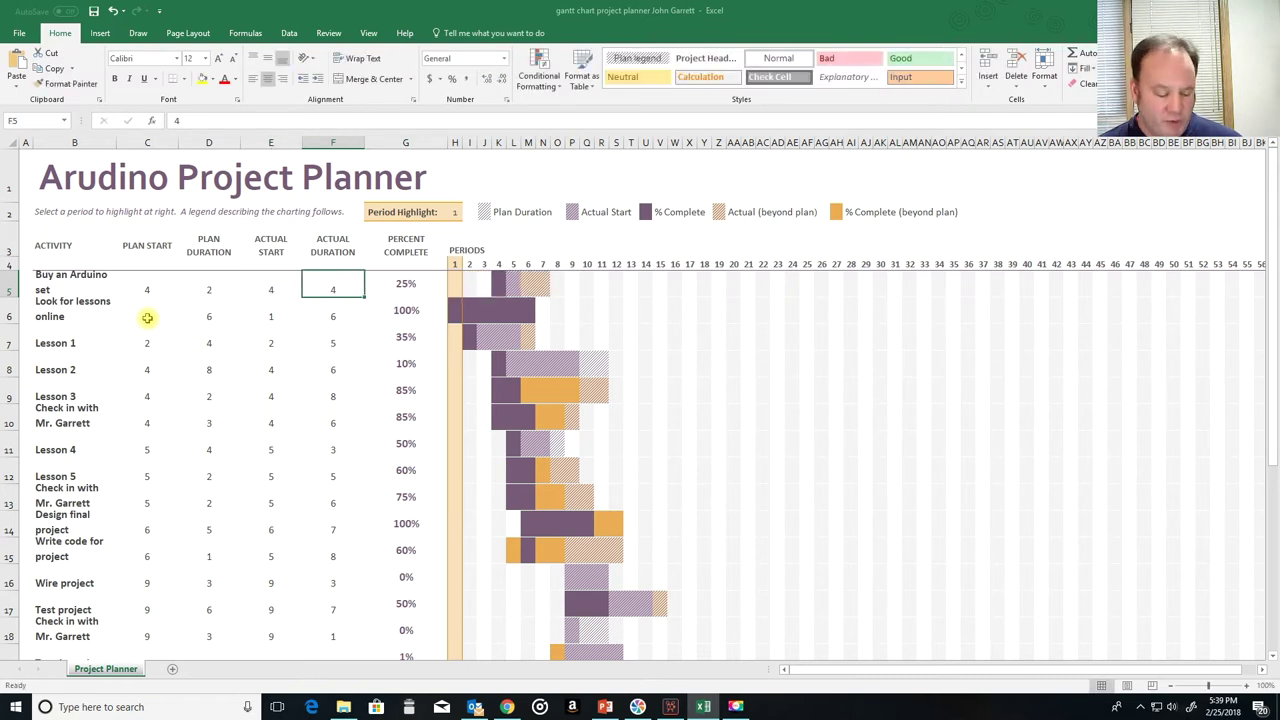
pyautogui.write('1')
pyautogui.press('Return')
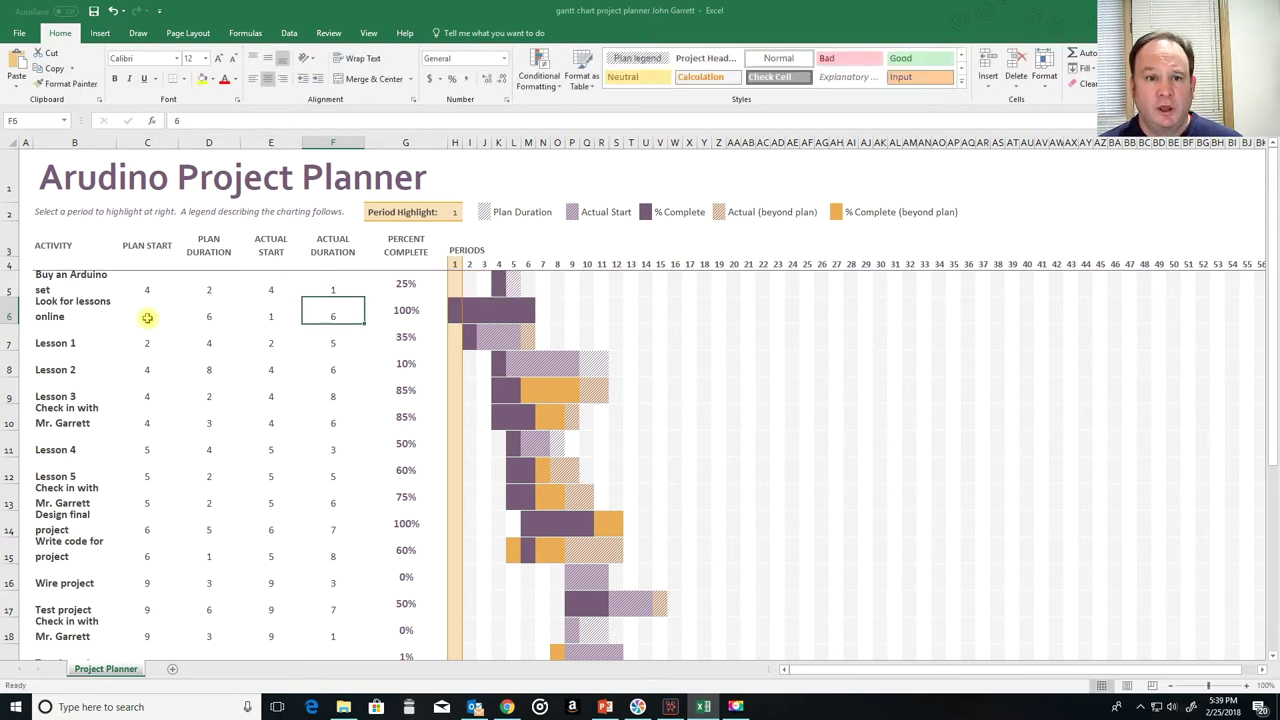
pyautogui.press('Up')
pyautogui.press('Right')
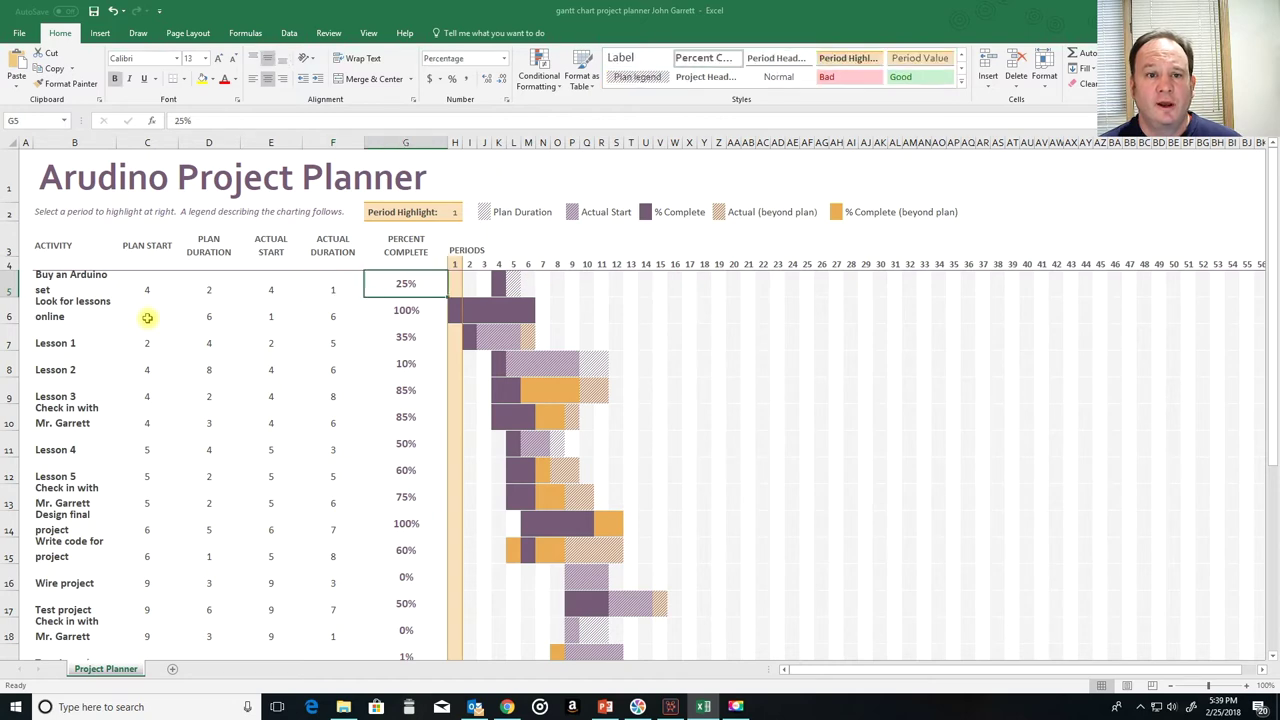
pyautogui.write('100')
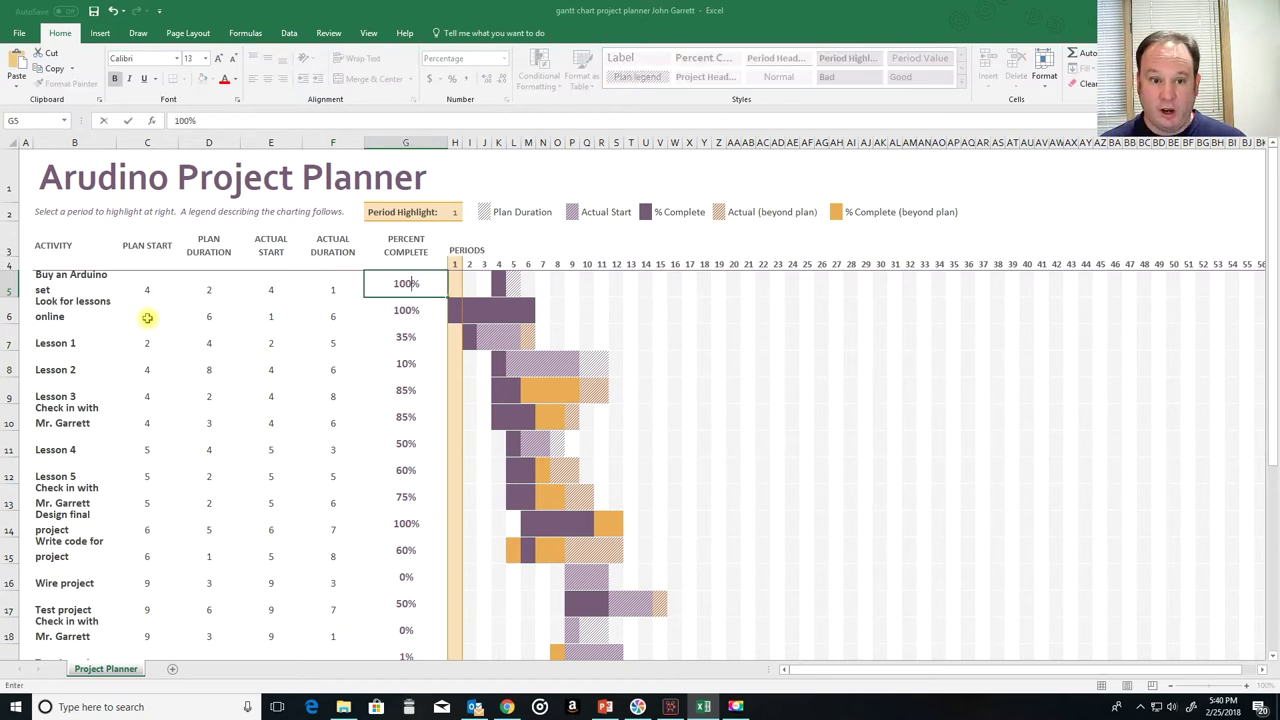
pyautogui.press('Return')
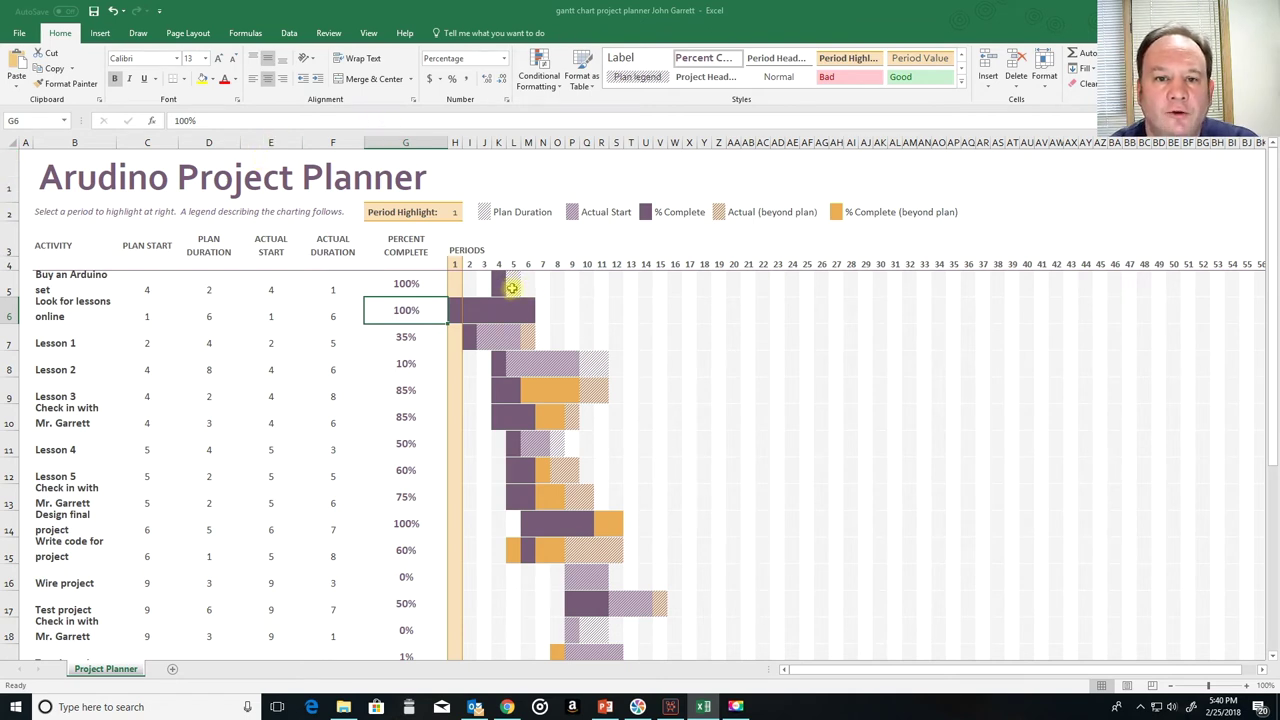
# Step: Set Look for lessons online to plan start 4, duration 1, actual start 5, actual duration 1
pyautogui.click(75, 314)
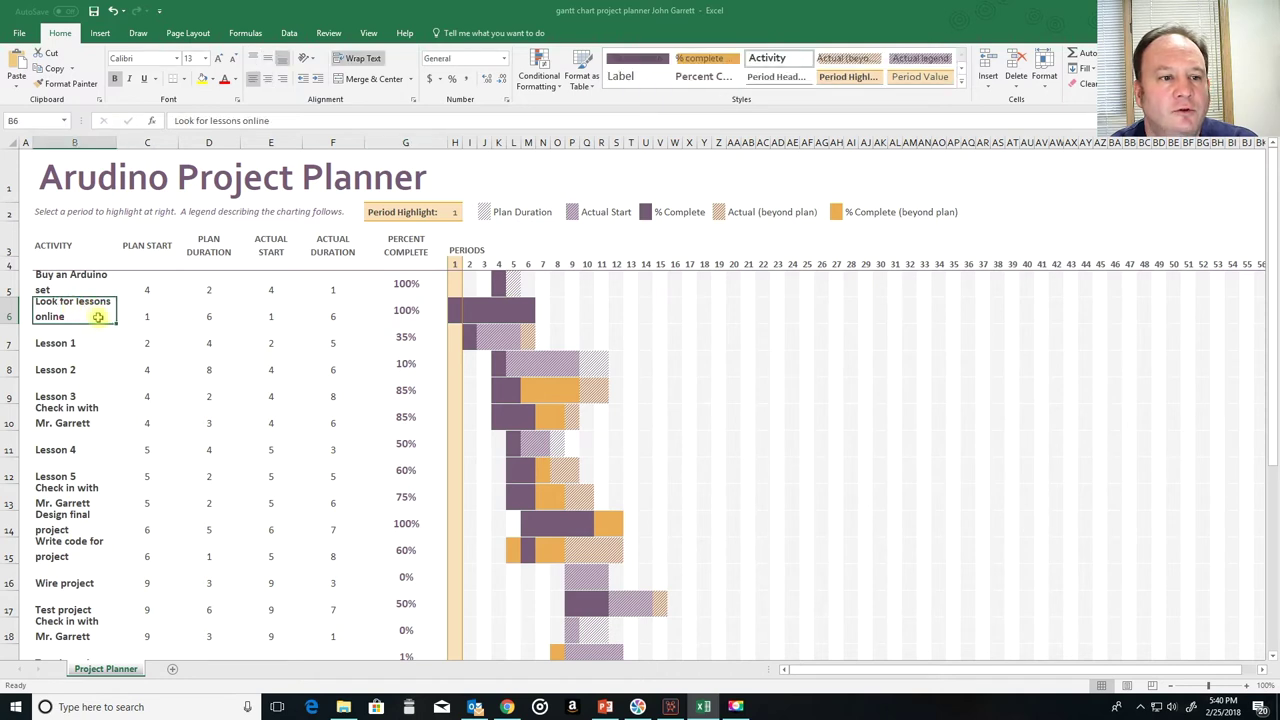
pyautogui.click(146, 317)
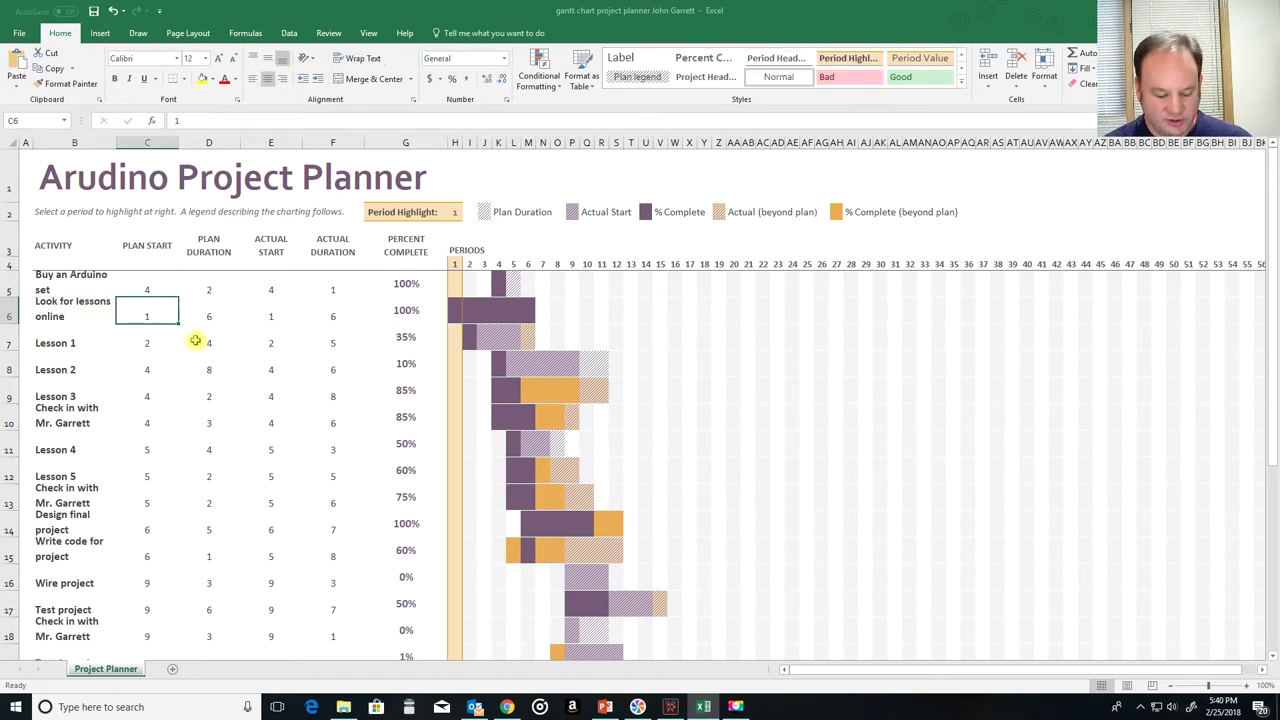
pyautogui.write('4')
pyautogui.press('Tab')
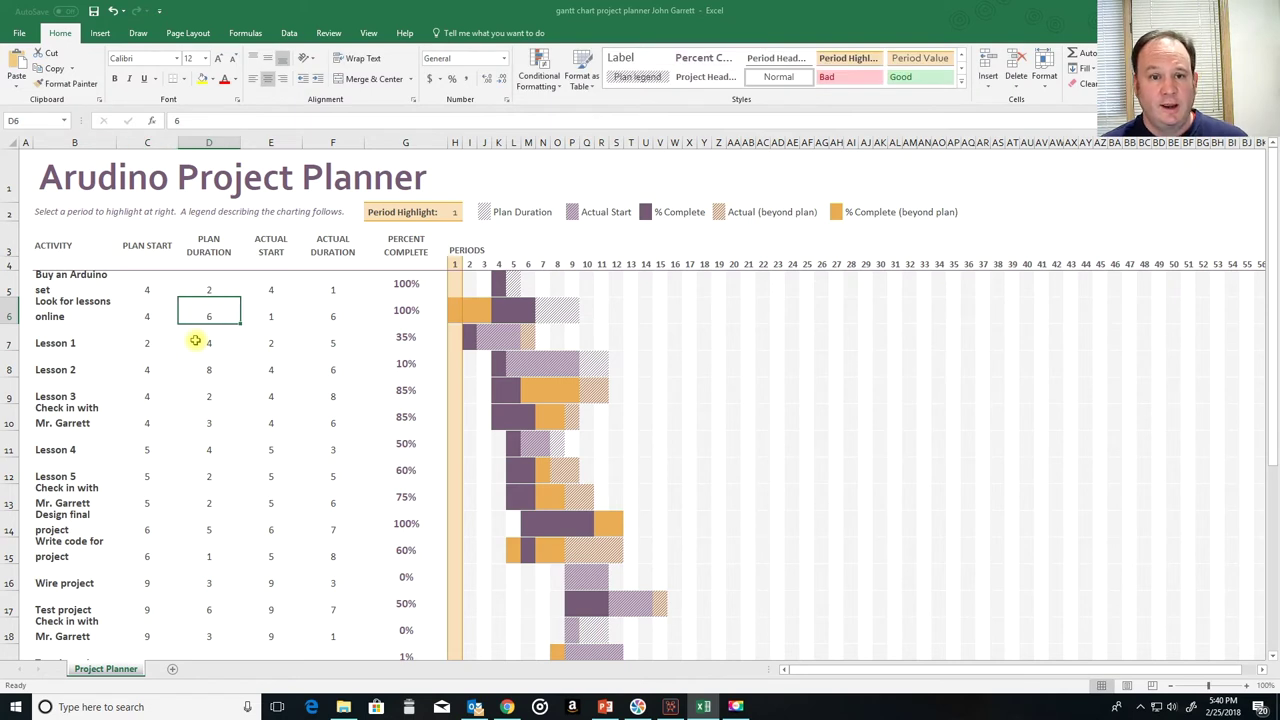
pyautogui.hotkey('shift', 'Tab')
pyautogui.press('Tab')
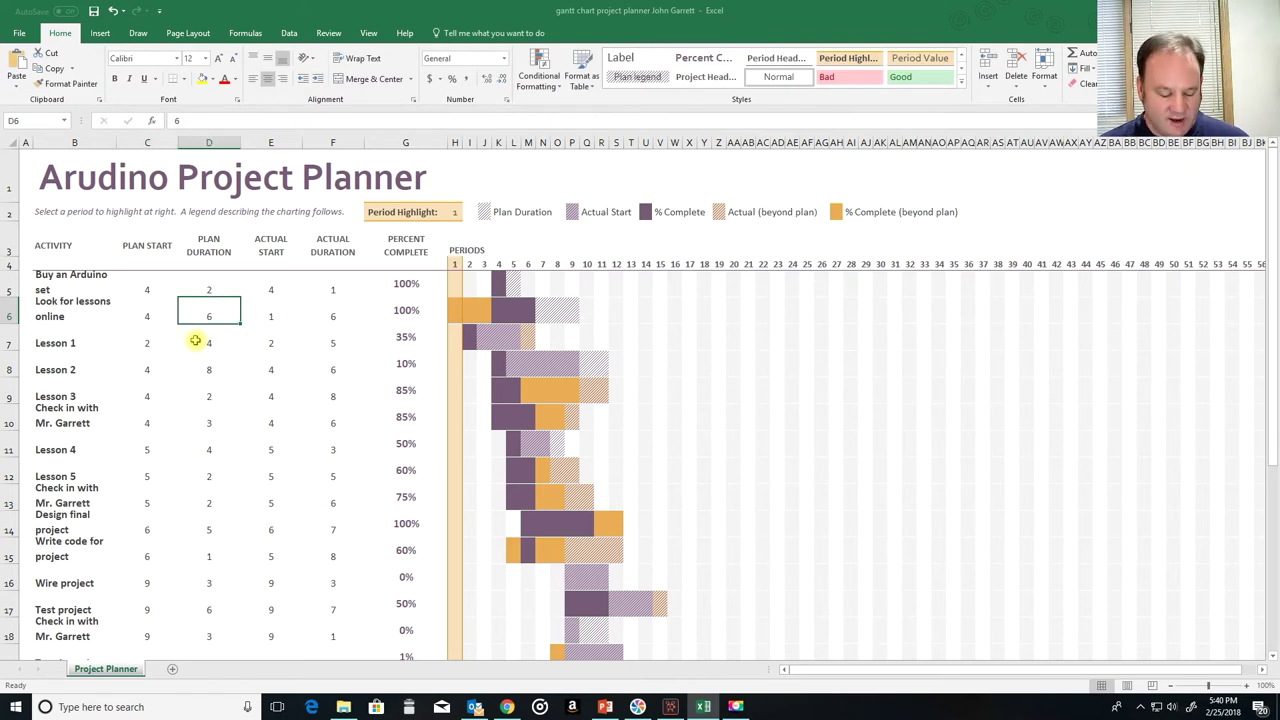
pyautogui.write('1')
pyautogui.press('Tab')
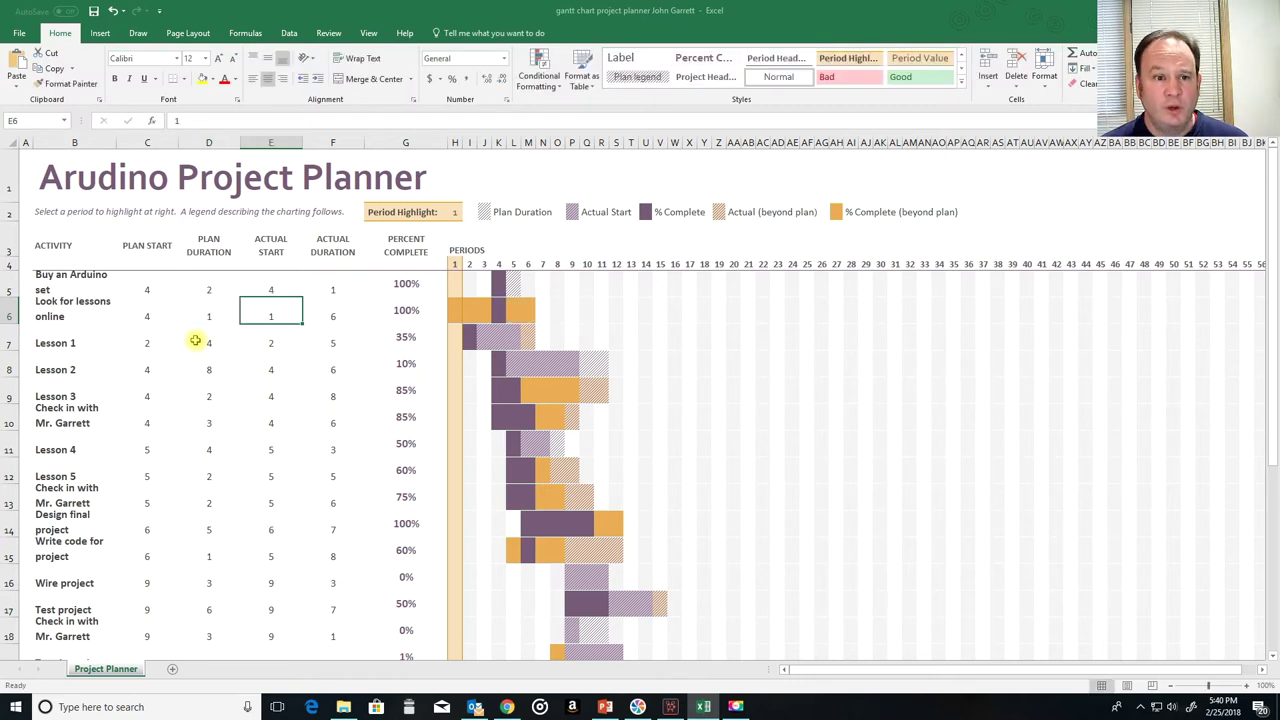
pyautogui.hotkey('shift', 'Tab')
pyautogui.press('Tab')
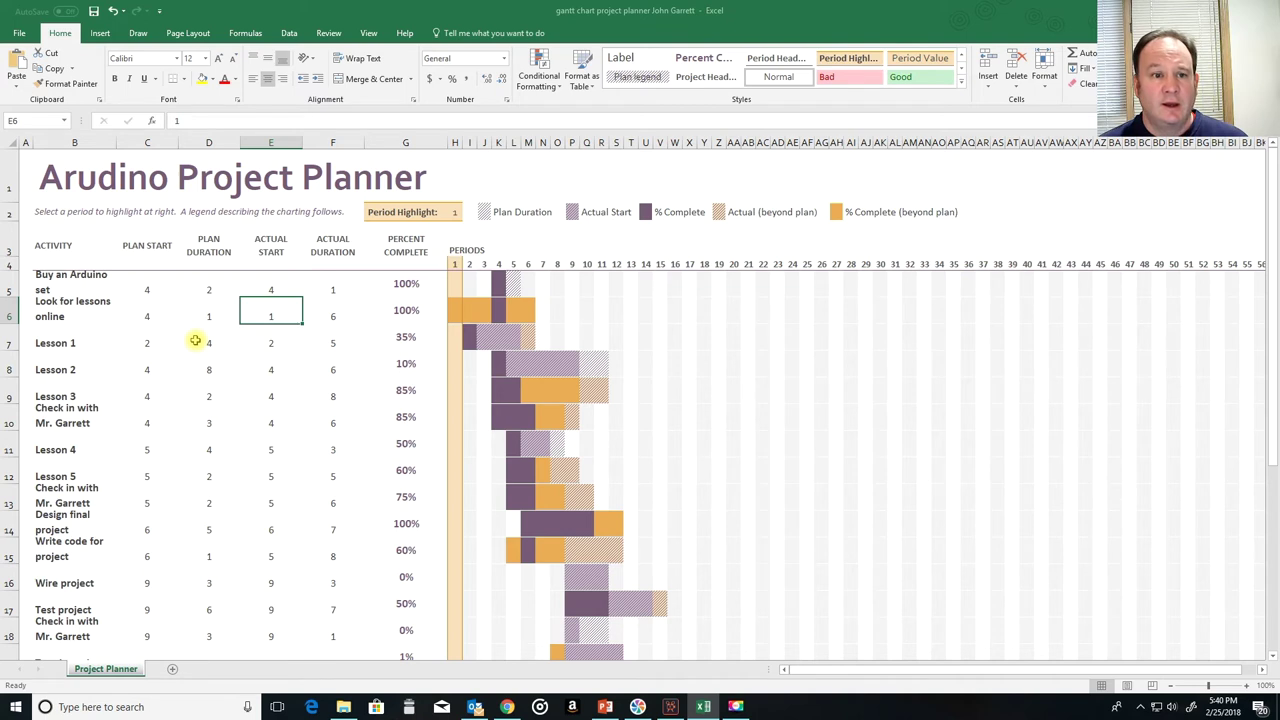
pyautogui.write('5')
pyautogui.press('Tab')
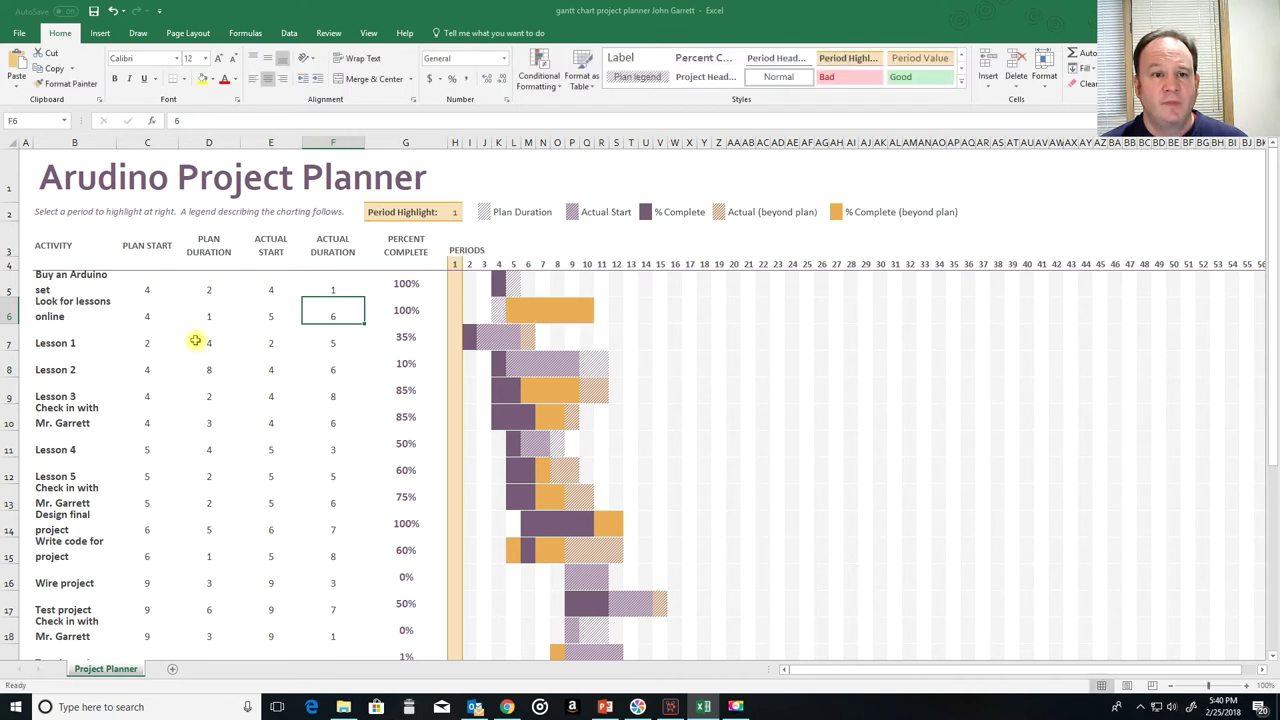
pyautogui.write('1')
pyautogui.press('Tab')
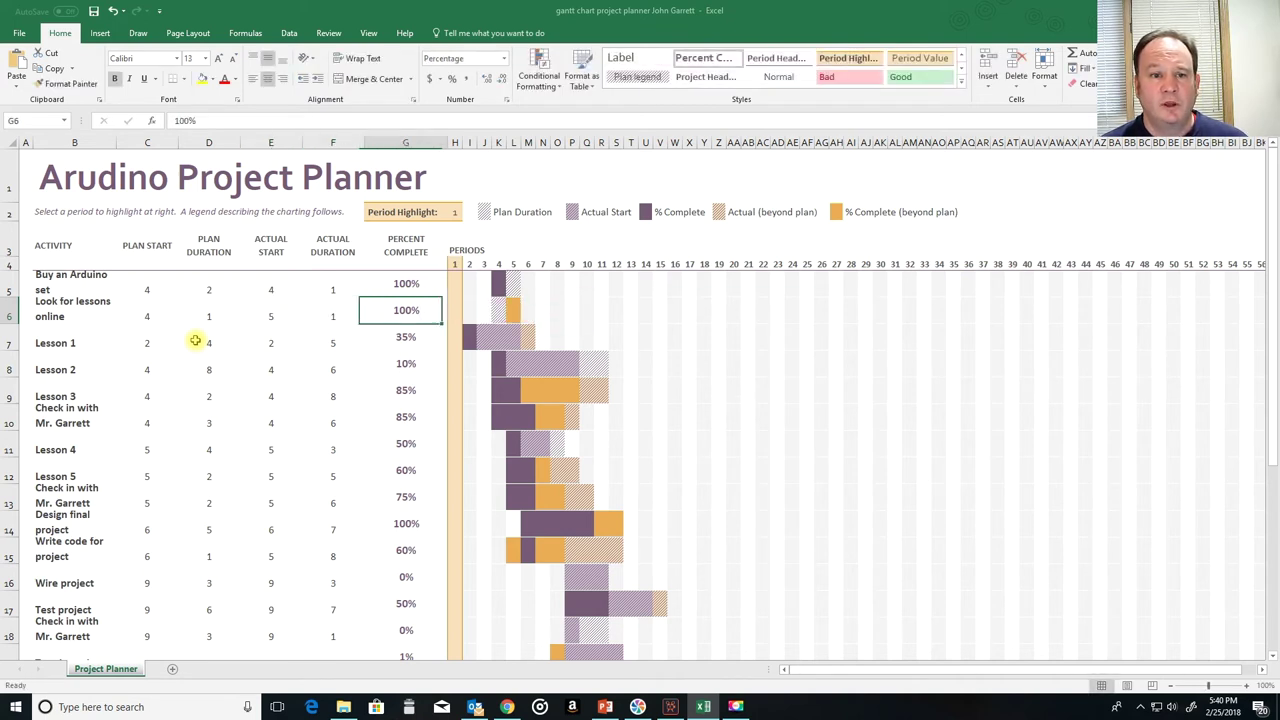
pyautogui.press('Down')
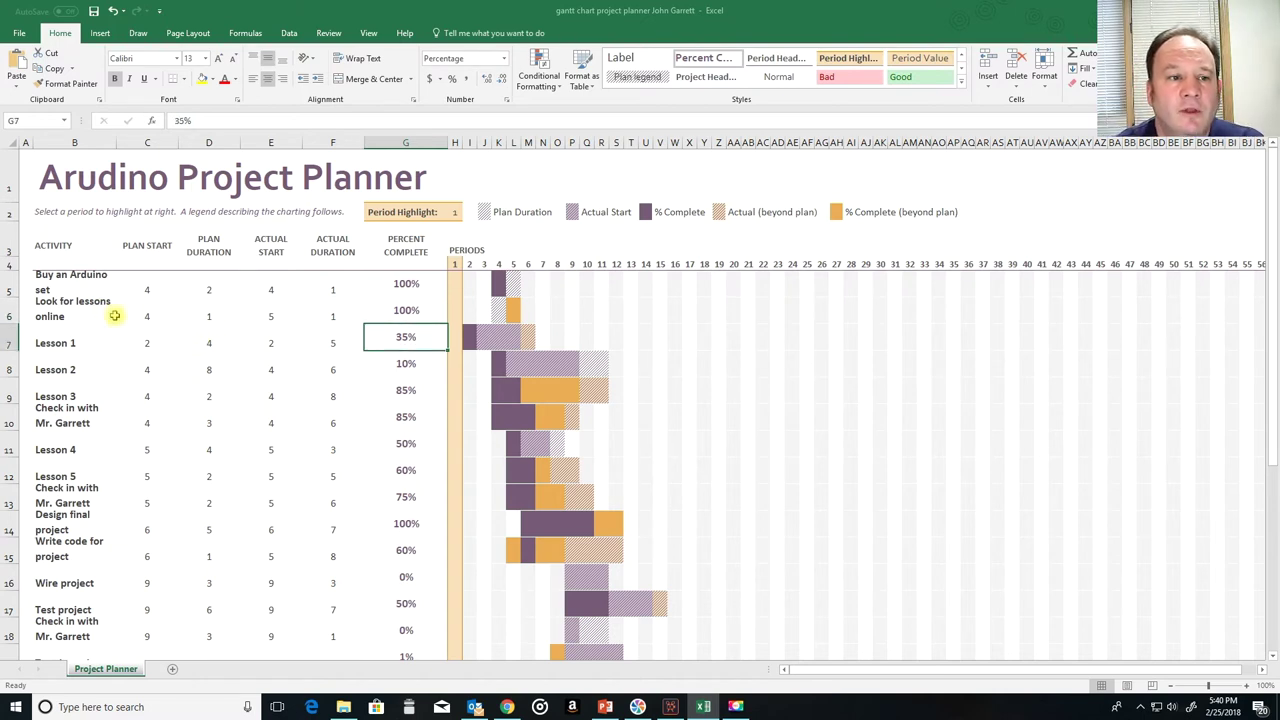
# Step: Set Lesson 1 to plan start 5, plan duration 3, actual start 5 and actual duration 0
pyautogui.click(150, 346)
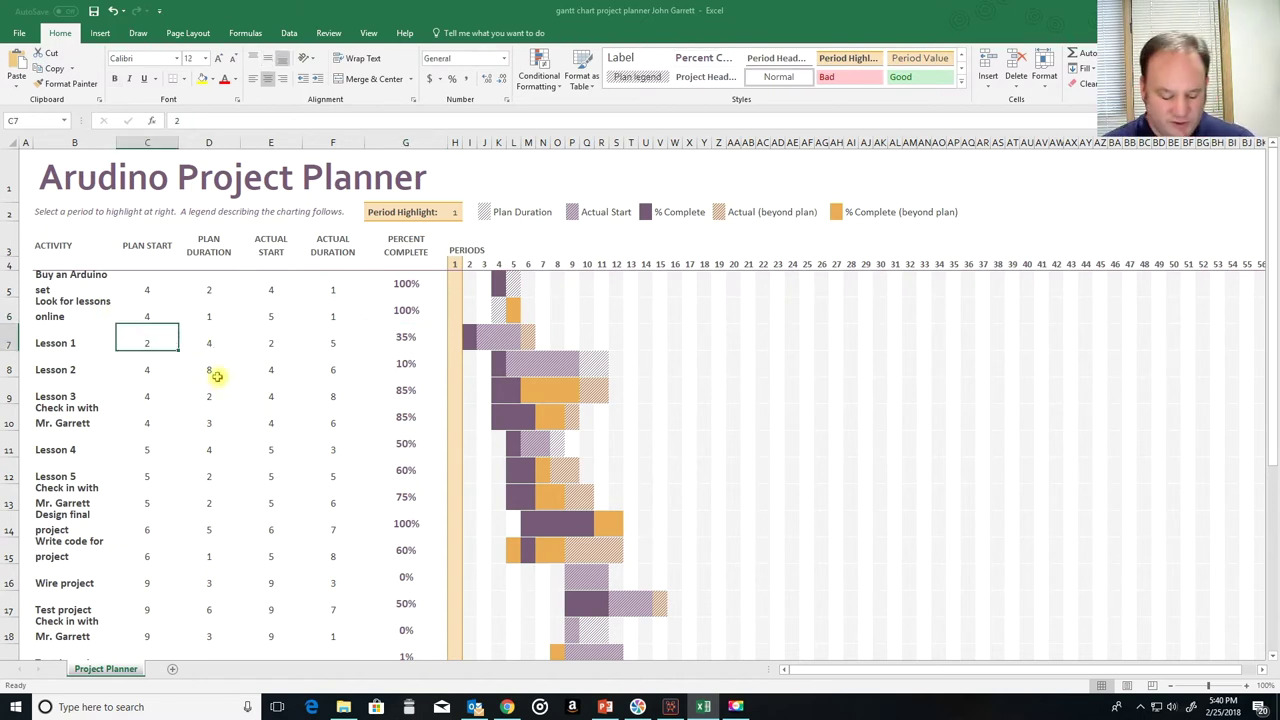
pyautogui.write('5')
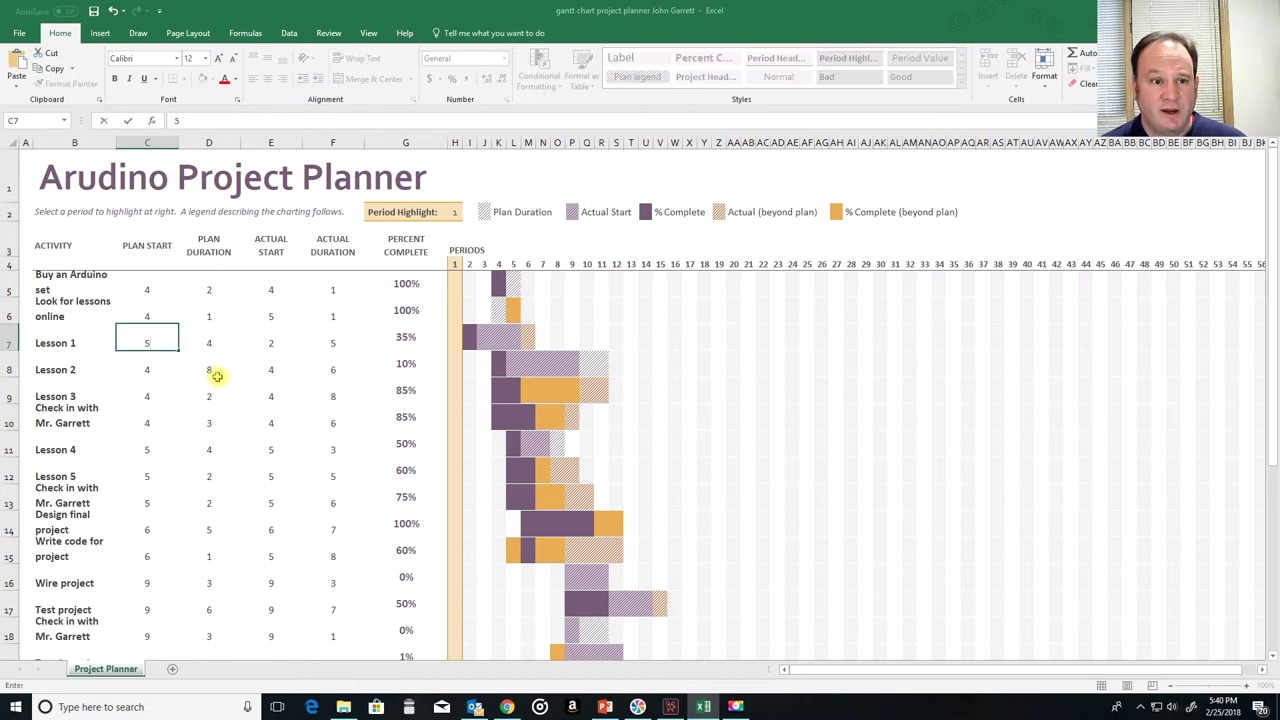
pyautogui.press('Tab')
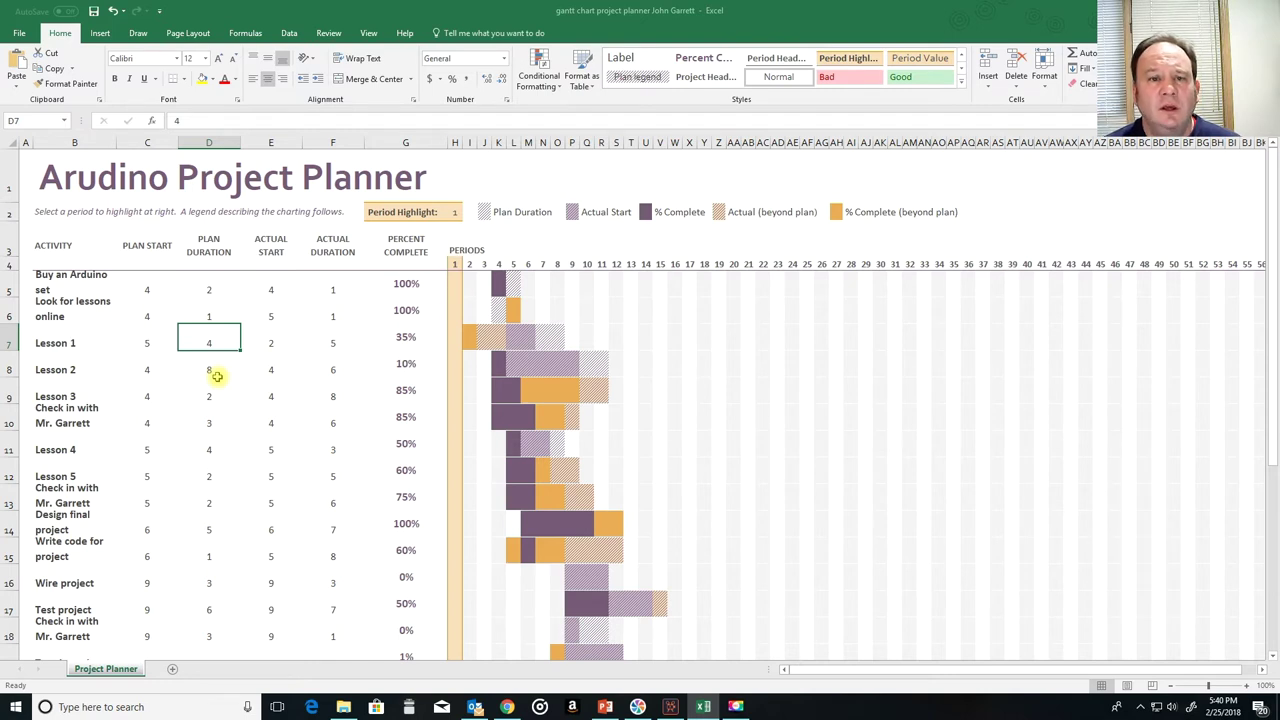
pyautogui.write('3')
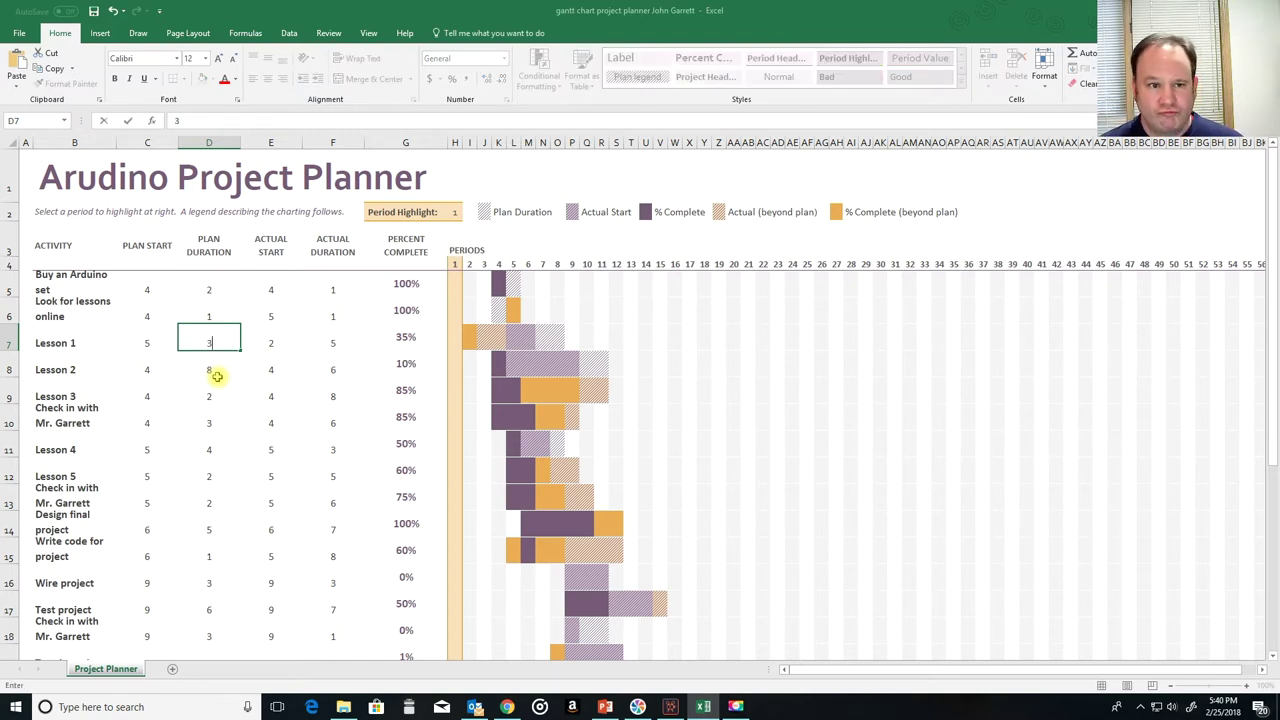
pyautogui.press('Tab')
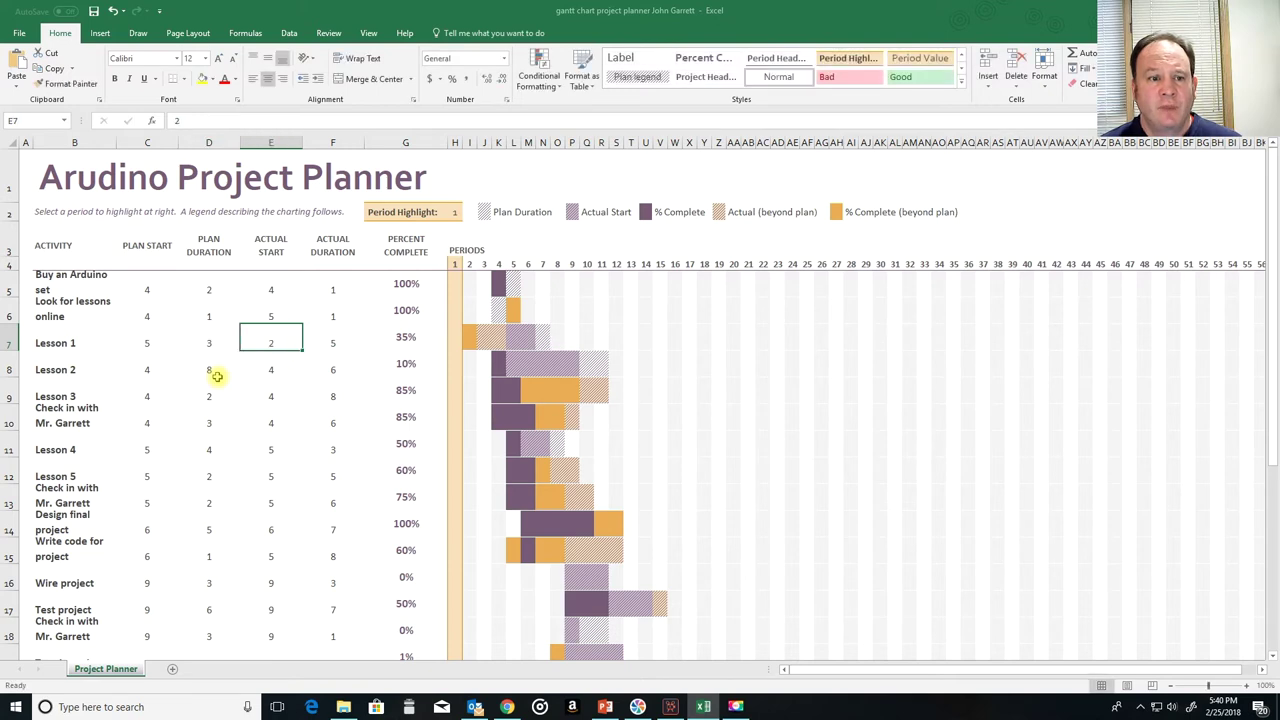
pyautogui.write('5')
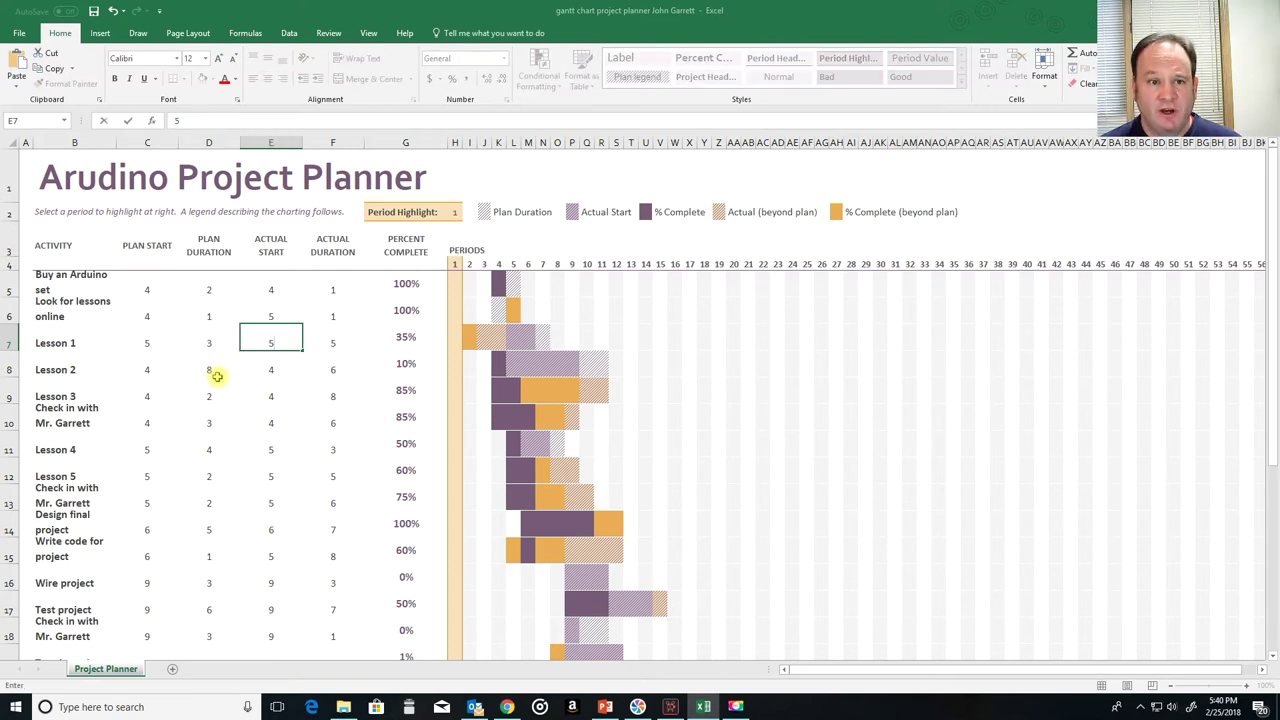
pyautogui.press('Tab')
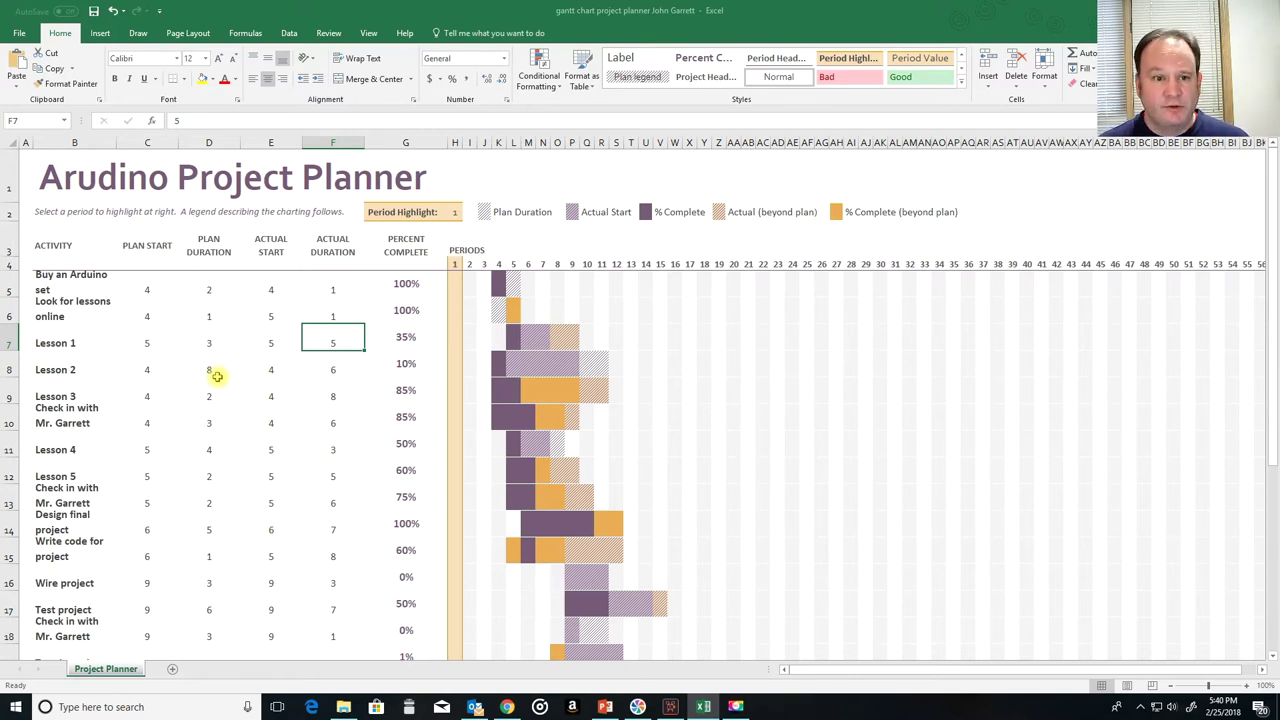
pyautogui.write('0')
pyautogui.press('Return')
pyautogui.press('Up')
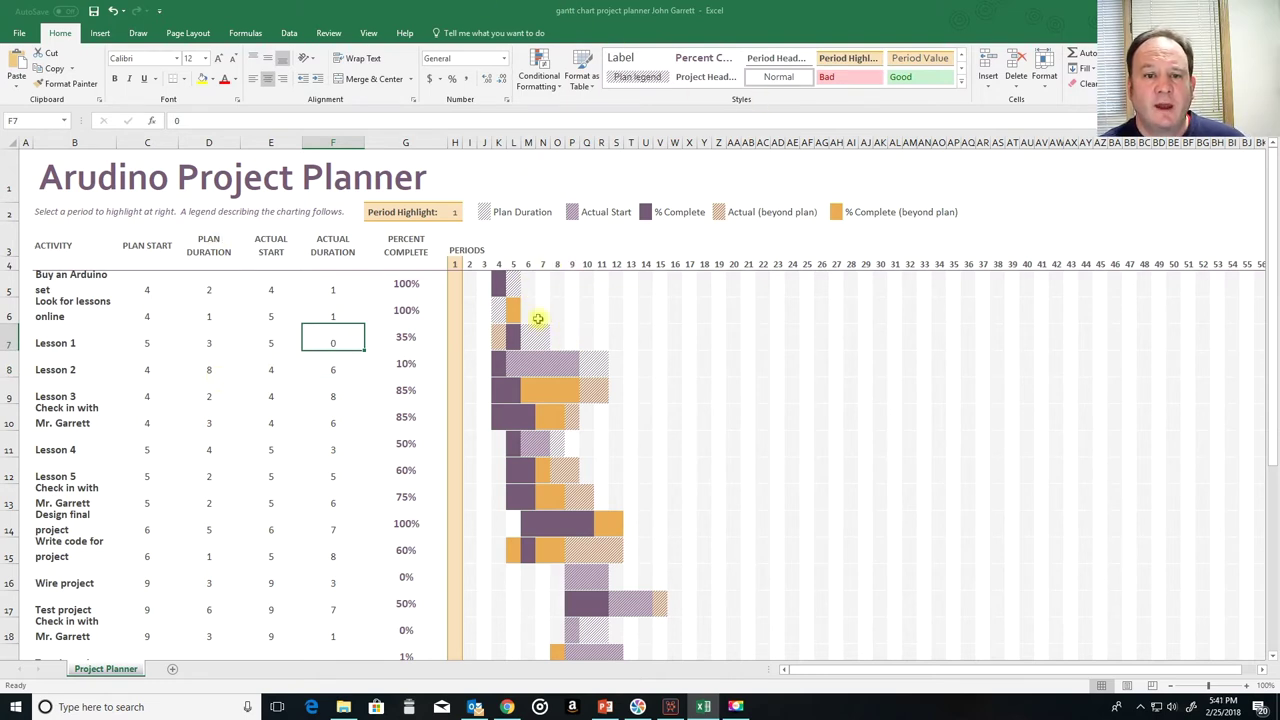
# Step: Set Lesson 2 to plan start 8 and duration 3, clear its actual values, and mark it 0% complete
pyautogui.click(162, 382)
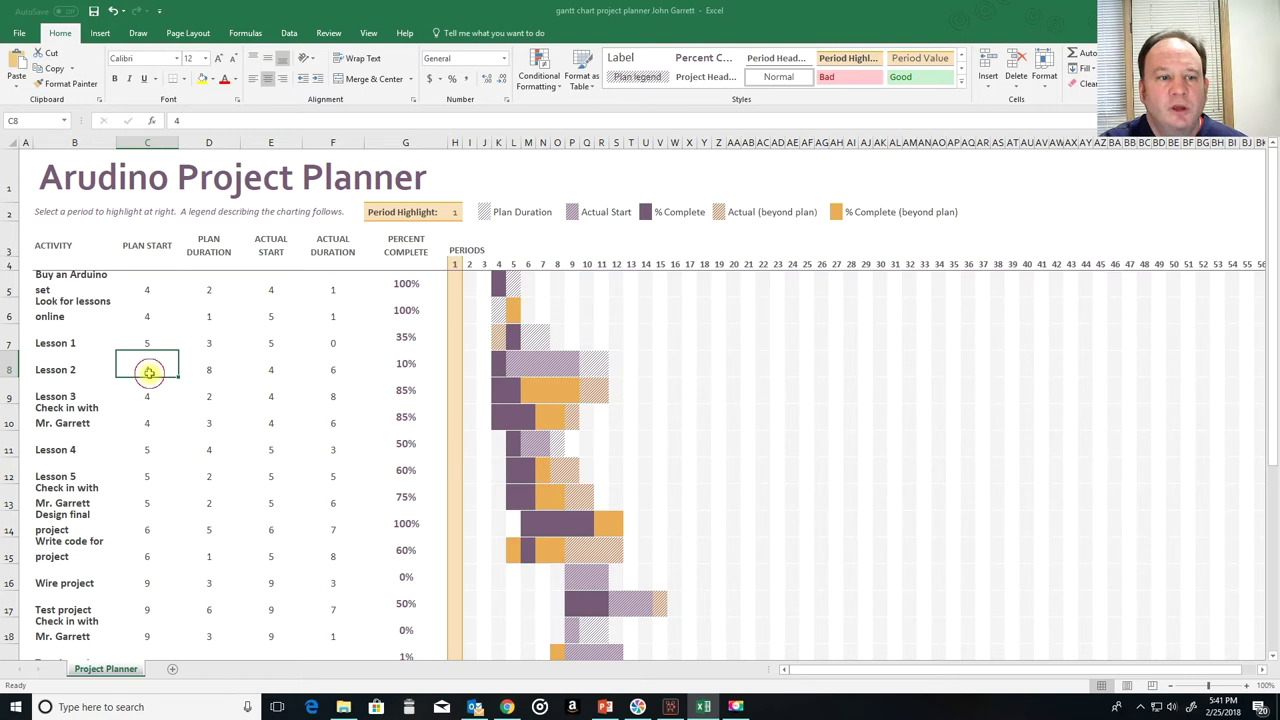
pyautogui.write('8')
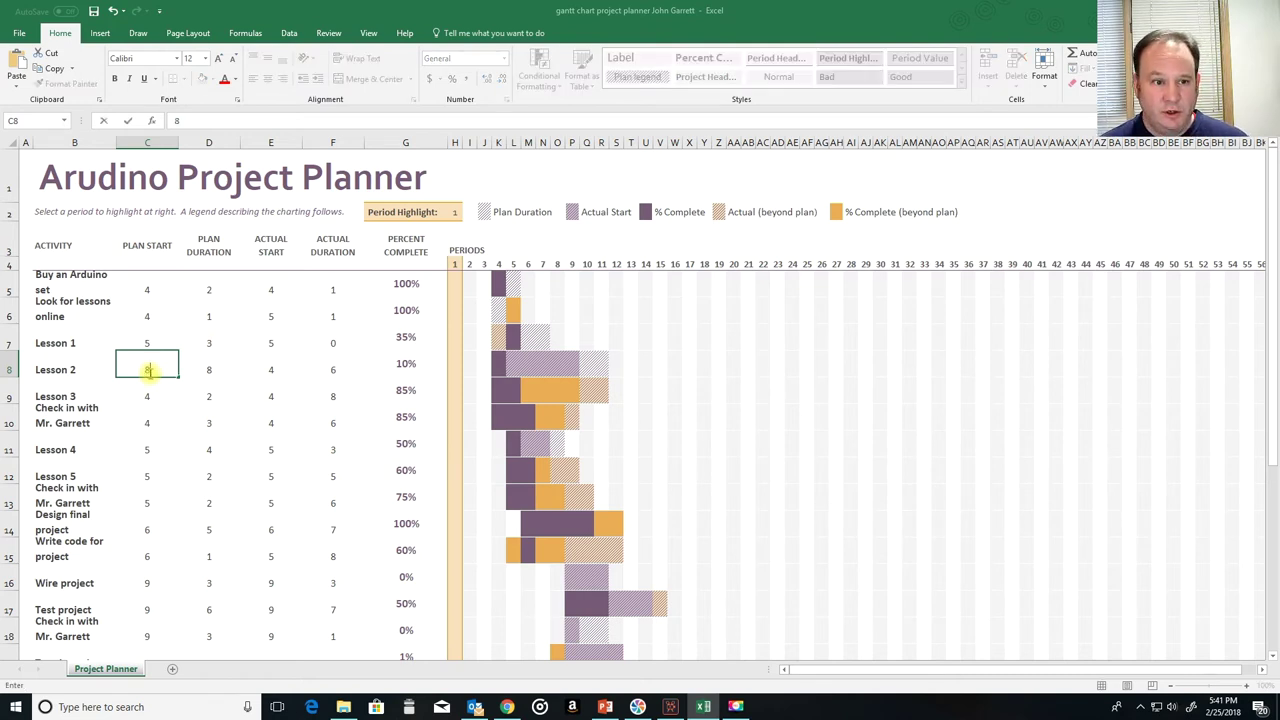
pyautogui.press('Tab')
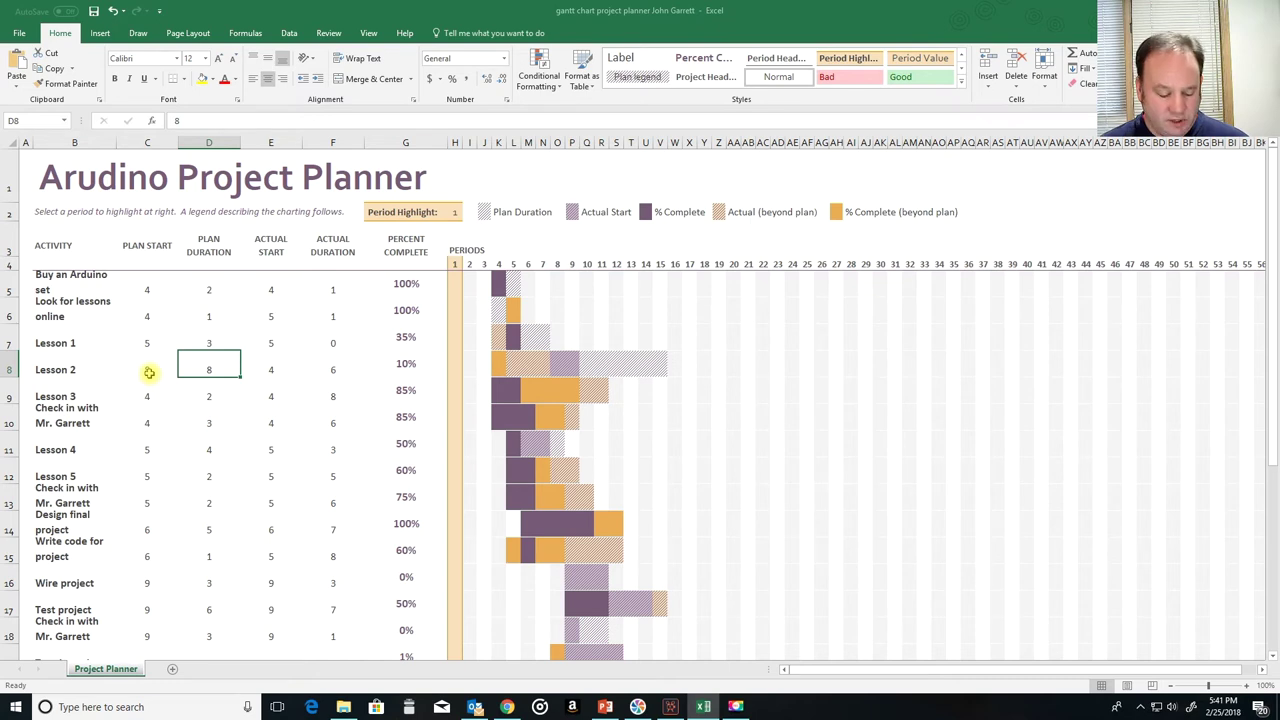
pyautogui.write('3')
pyautogui.press('Tab')
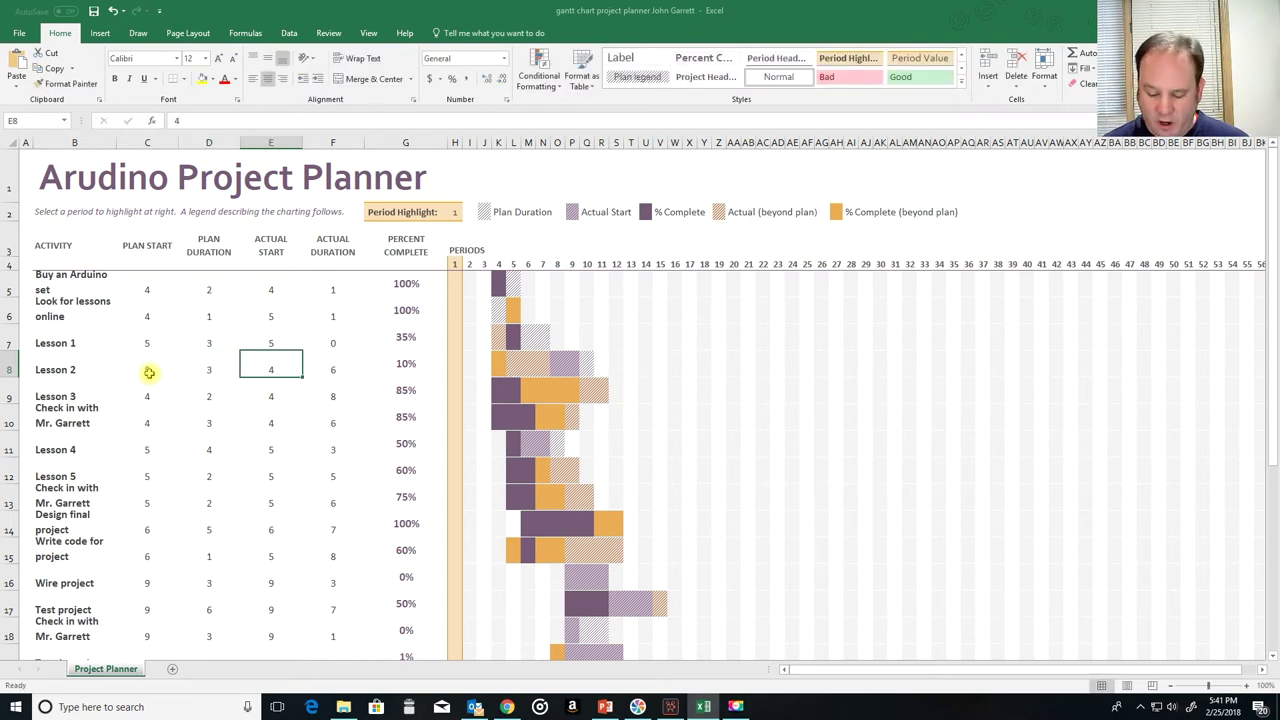
pyautogui.press('Delete')
pyautogui.press('Tab')
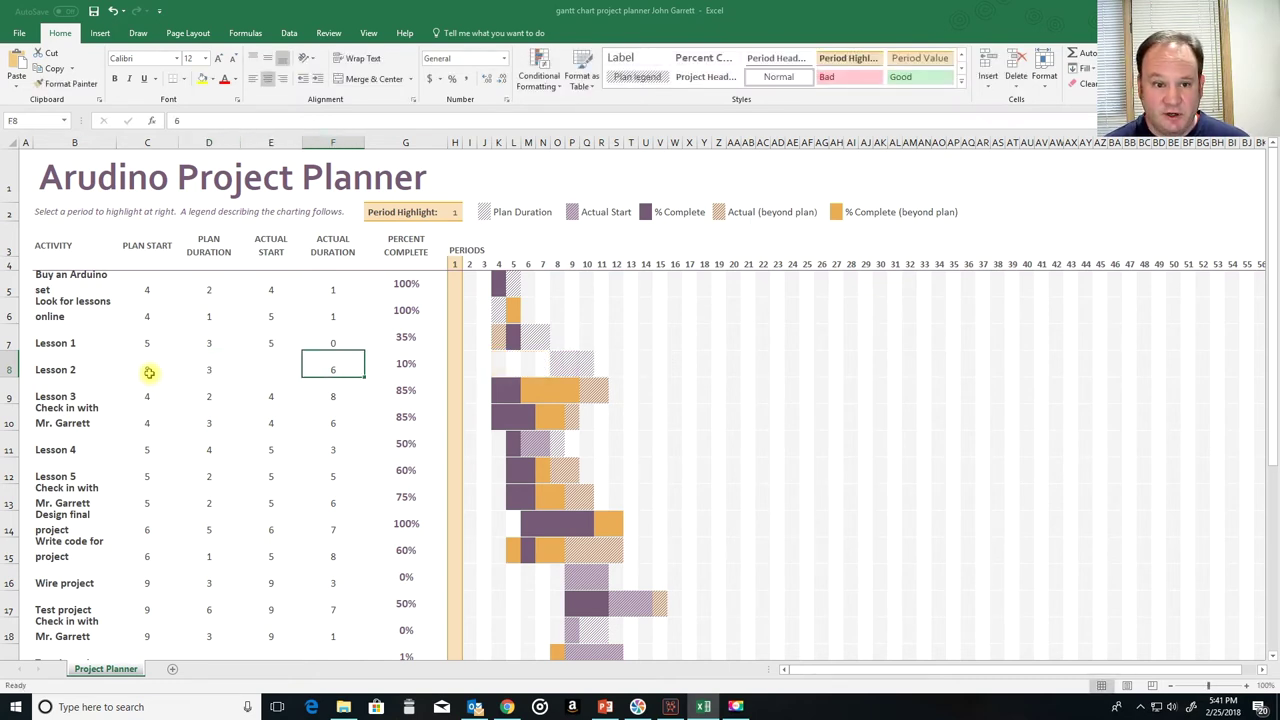
pyautogui.press('Tab')
pyautogui.press('Delete')
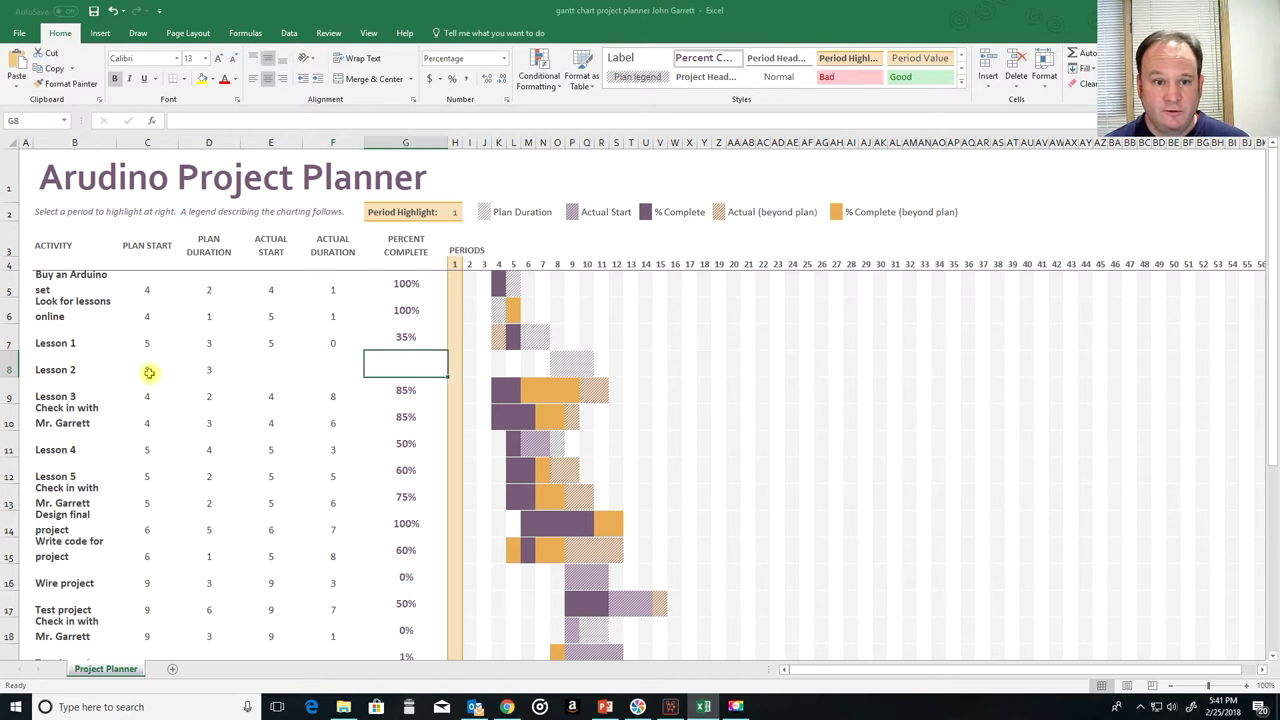
pyautogui.write('0')
pyautogui.press('Return')
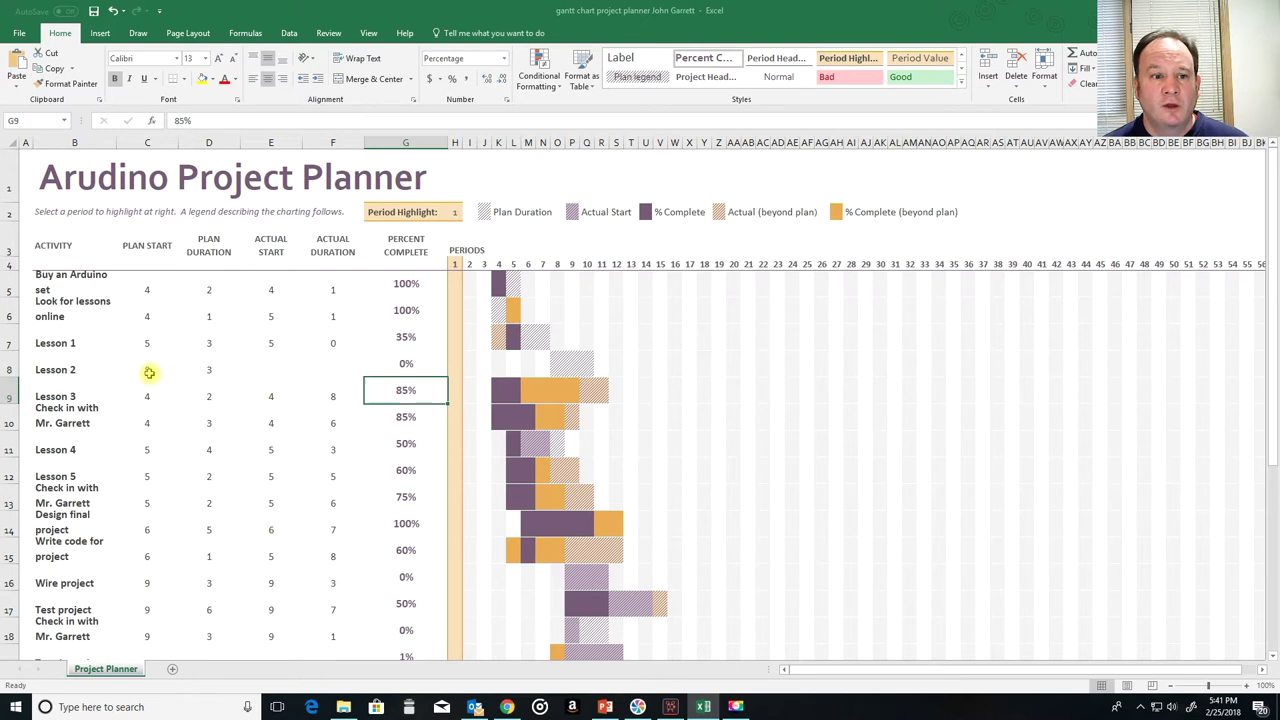
pyautogui.press('Left')
pyautogui.press('Left')
pyautogui.press('Left')
pyautogui.press('Left')
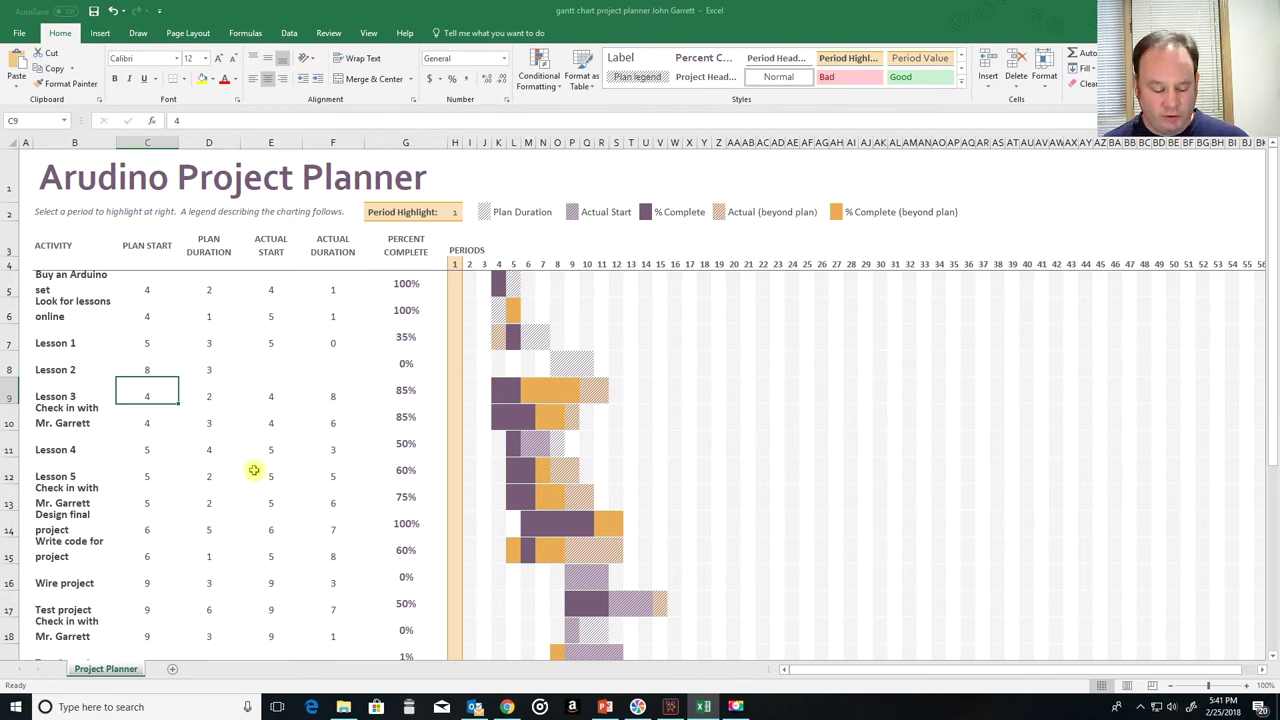
# Step: Set Lesson 3 to plan start 11 for 3 periods, clear its actuals, and mark 0%
pyautogui.write('11')
pyautogui.press('Return')
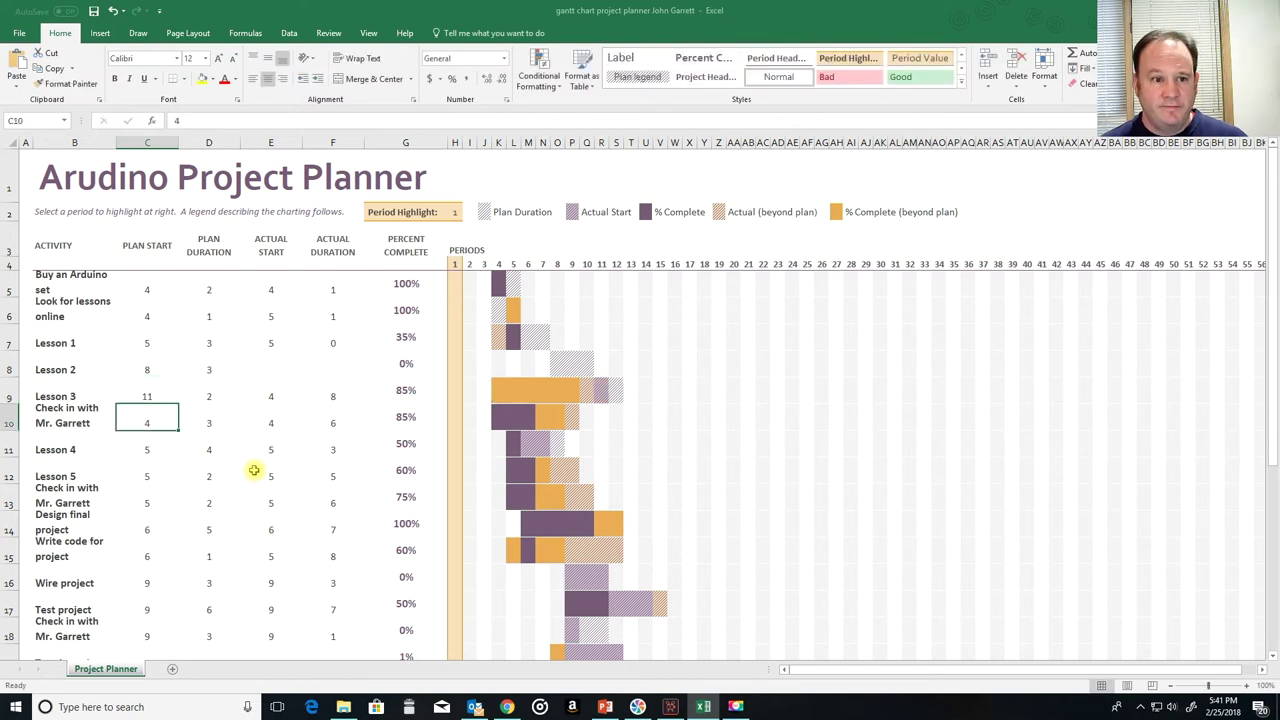
pyautogui.press('Right')
pyautogui.press('Up')
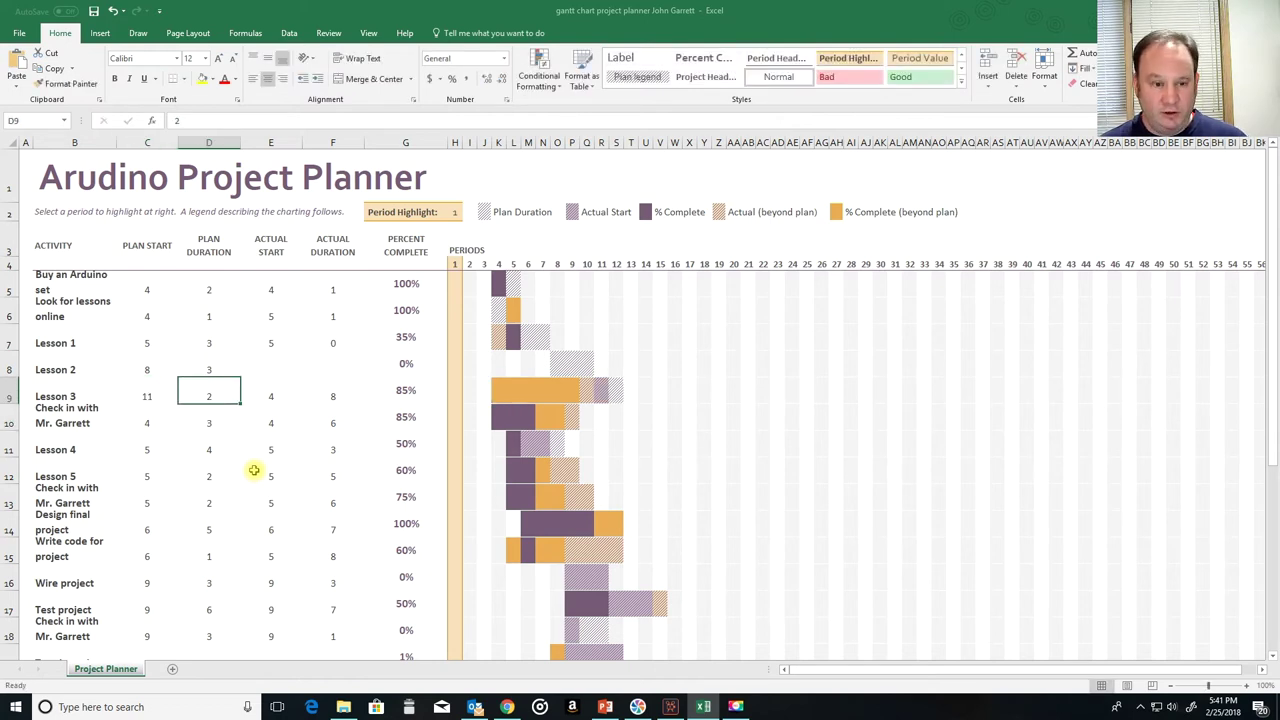
pyautogui.write('3')
pyautogui.press('Right')
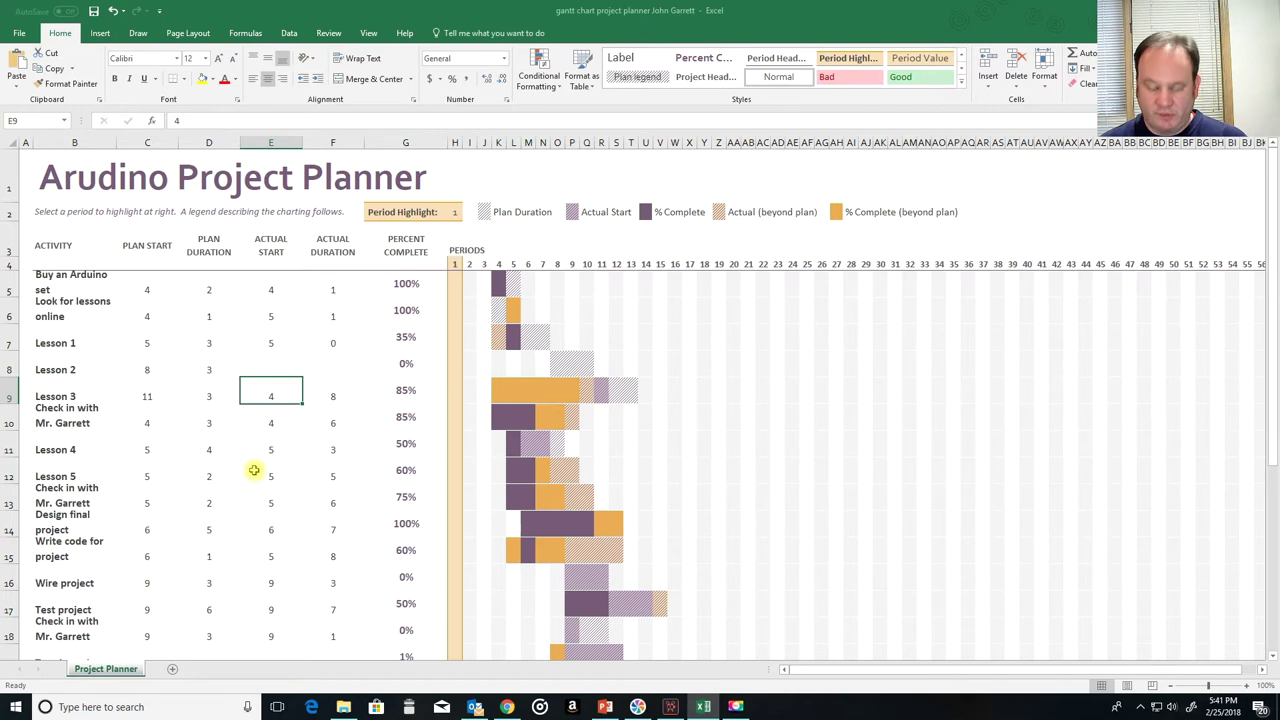
pyautogui.press('Delete')
pyautogui.press('Right')
pyautogui.press('Delete')
pyautogui.press('Right')
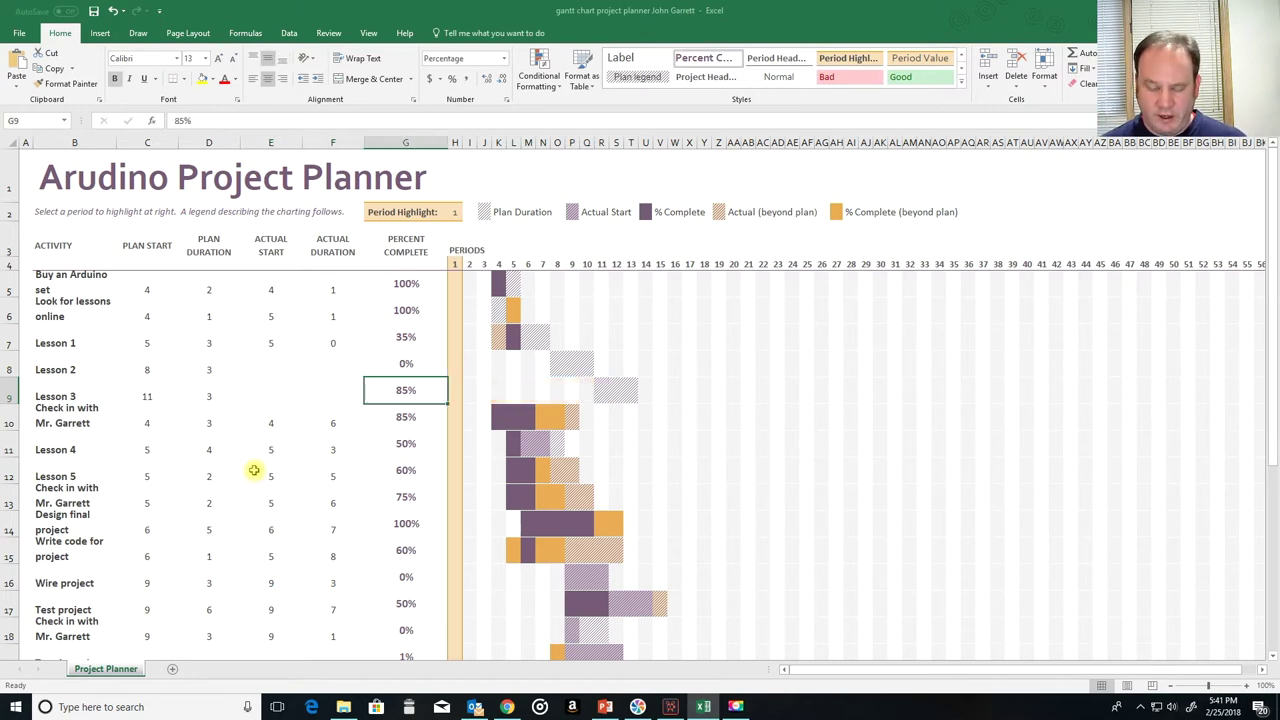
pyautogui.write('0')
pyautogui.press('Return')
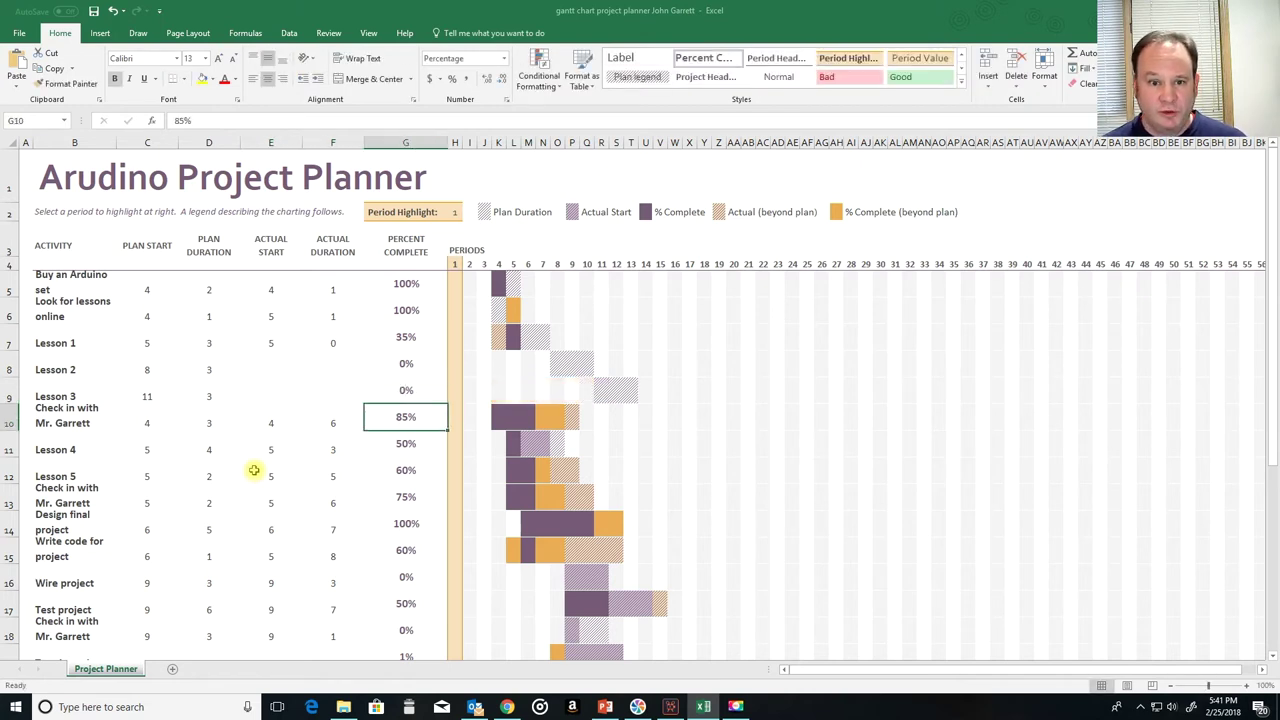
# Step: Set the check-in to plan start 11 for 1 period, clear its actuals, and mark 0%
pyautogui.press('Left')
pyautogui.press('Left')
pyautogui.press('Left')
pyautogui.press('Left')
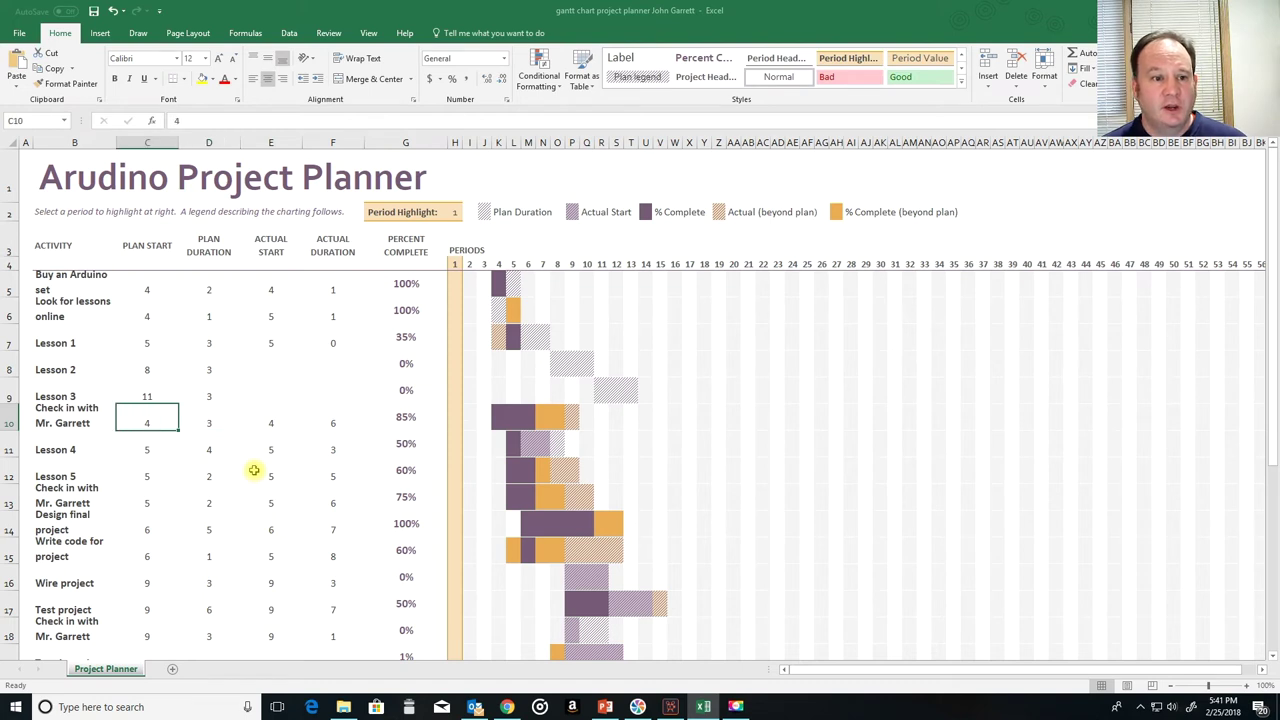
pyautogui.write('11')
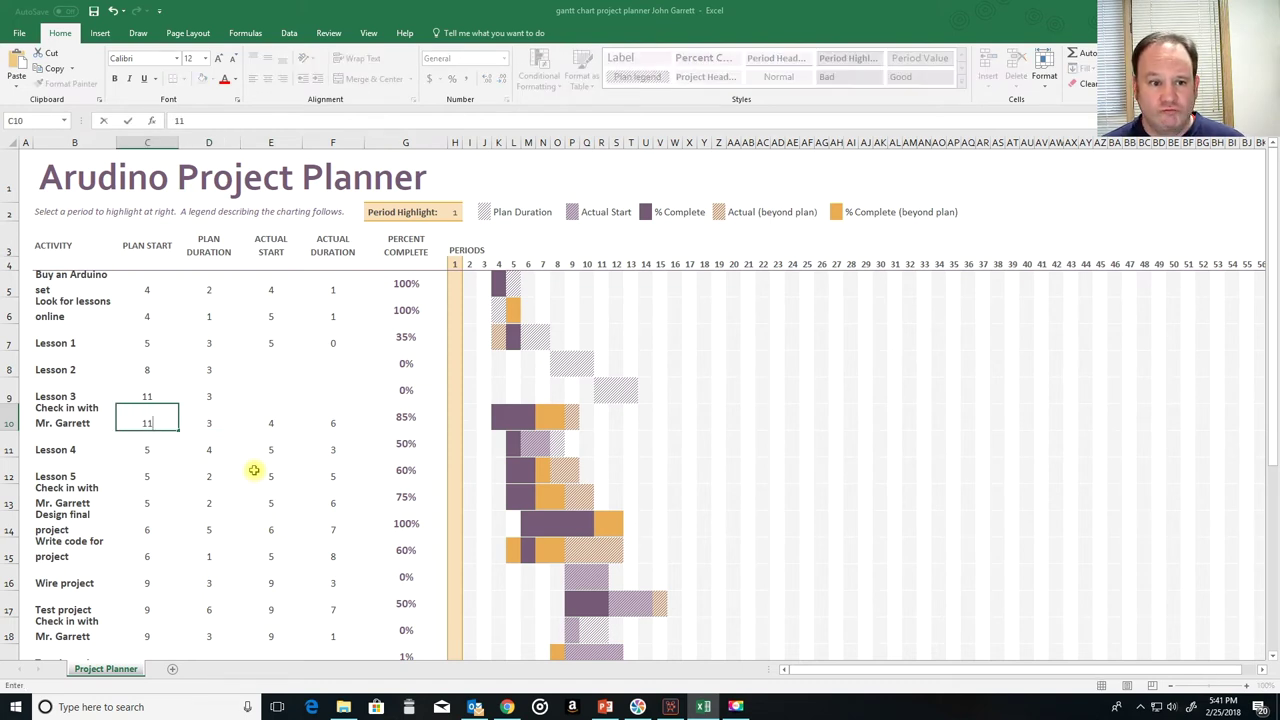
pyautogui.press('Tab')
pyautogui.write('1')
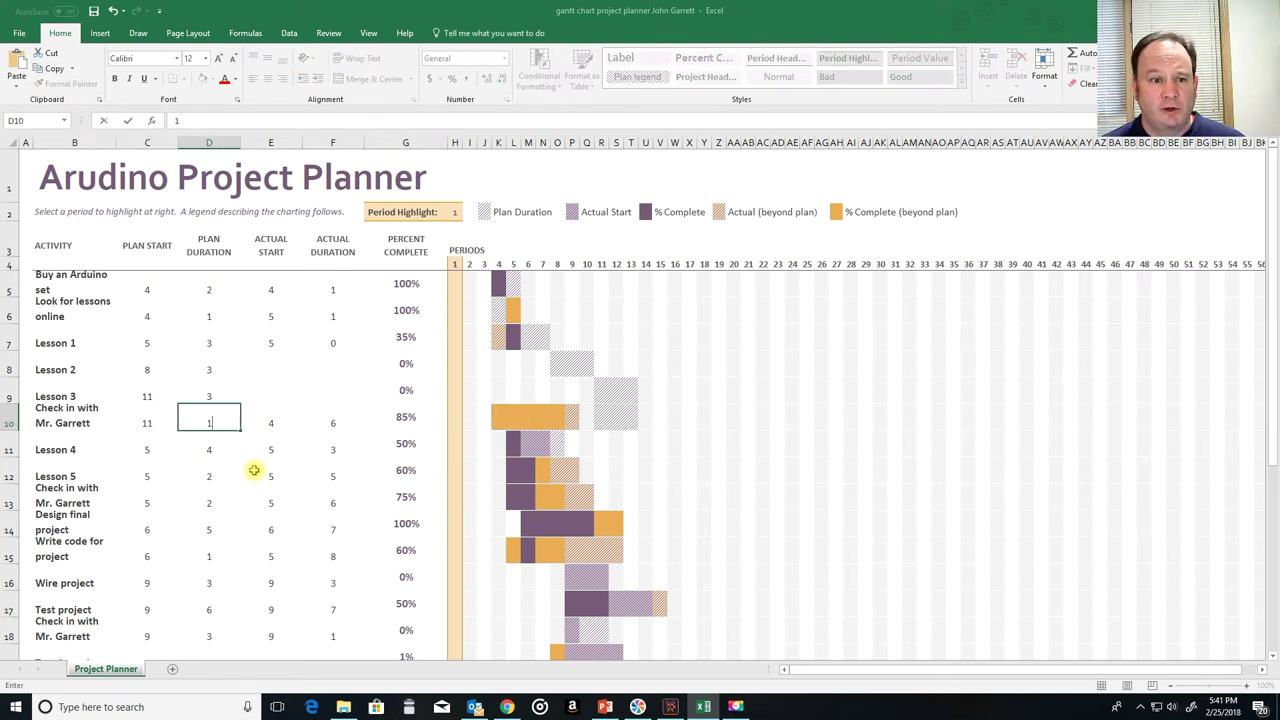
pyautogui.press('Tab')
pyautogui.press('Delete')
pyautogui.press('Tab')
pyautogui.press('Delete')
pyautogui.press('Tab')
pyautogui.write('0')
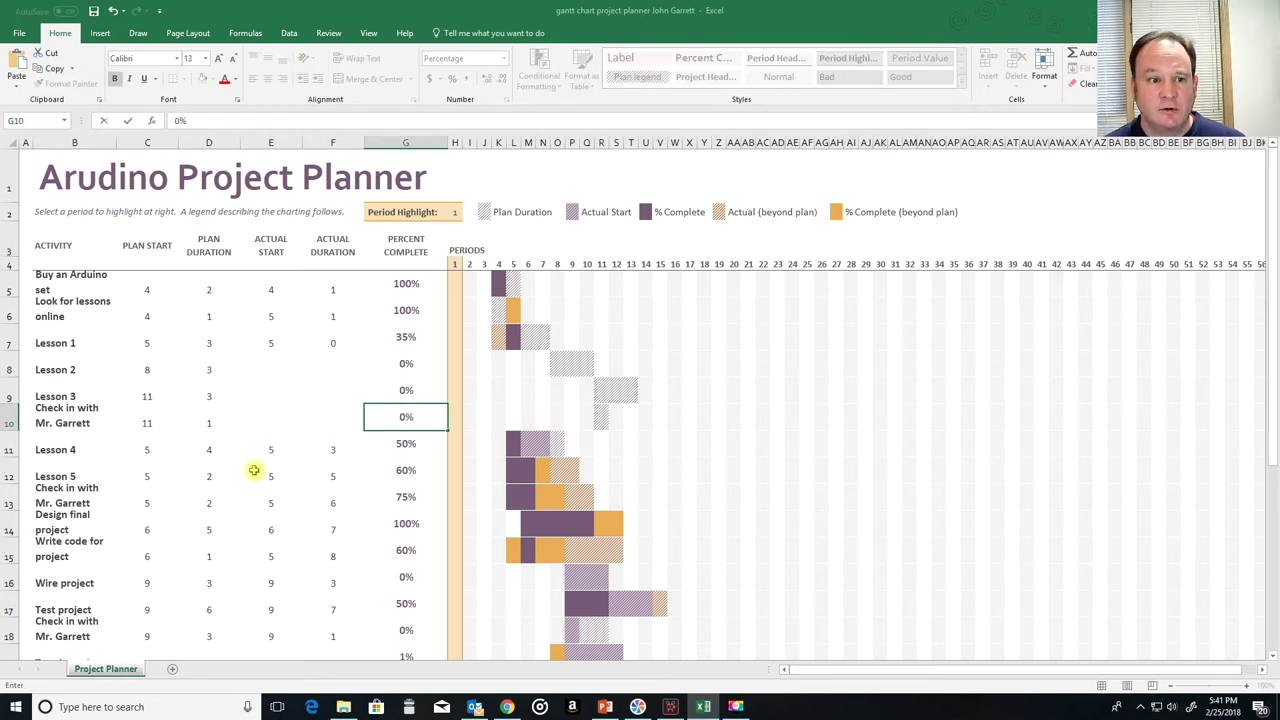
pyautogui.press('Return')
# Step: Set Lesson 4 to plan start 12 for 4 periods, clear its actuals, and mark 0%
pyautogui.press('Left')
pyautogui.press('Left')
pyautogui.press('Left')
pyautogui.press('Left')
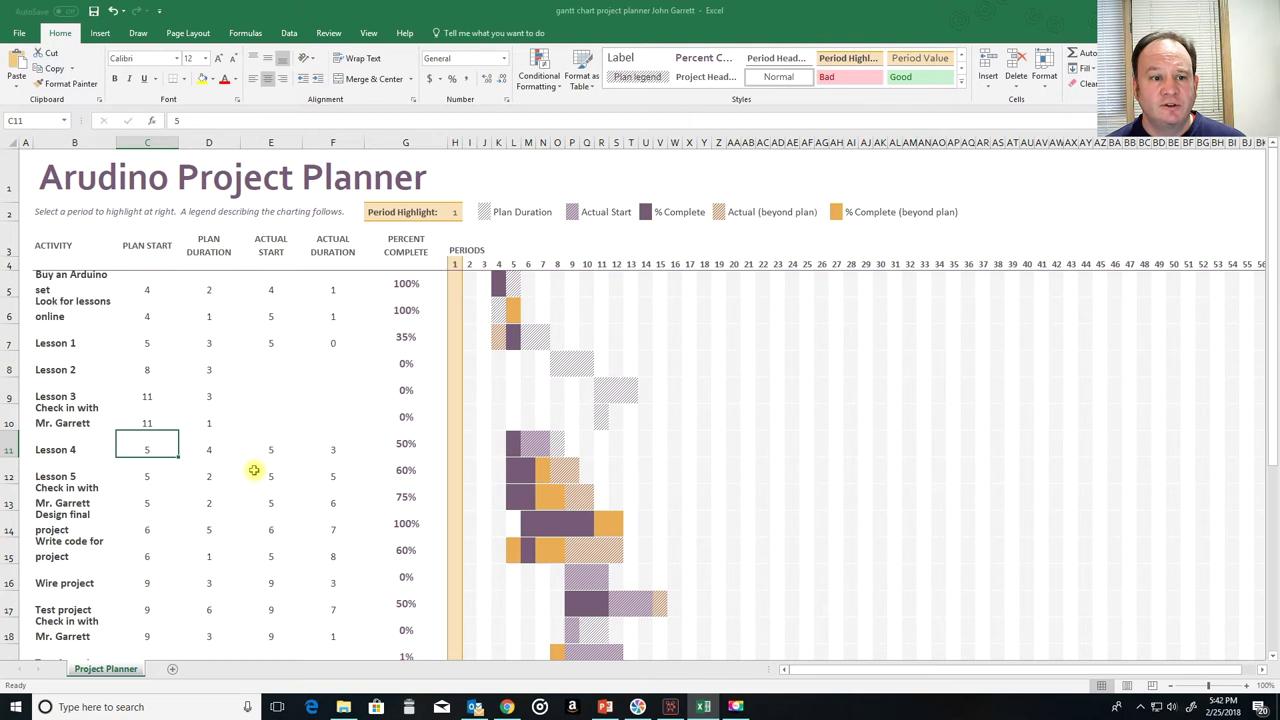
pyautogui.write('11')
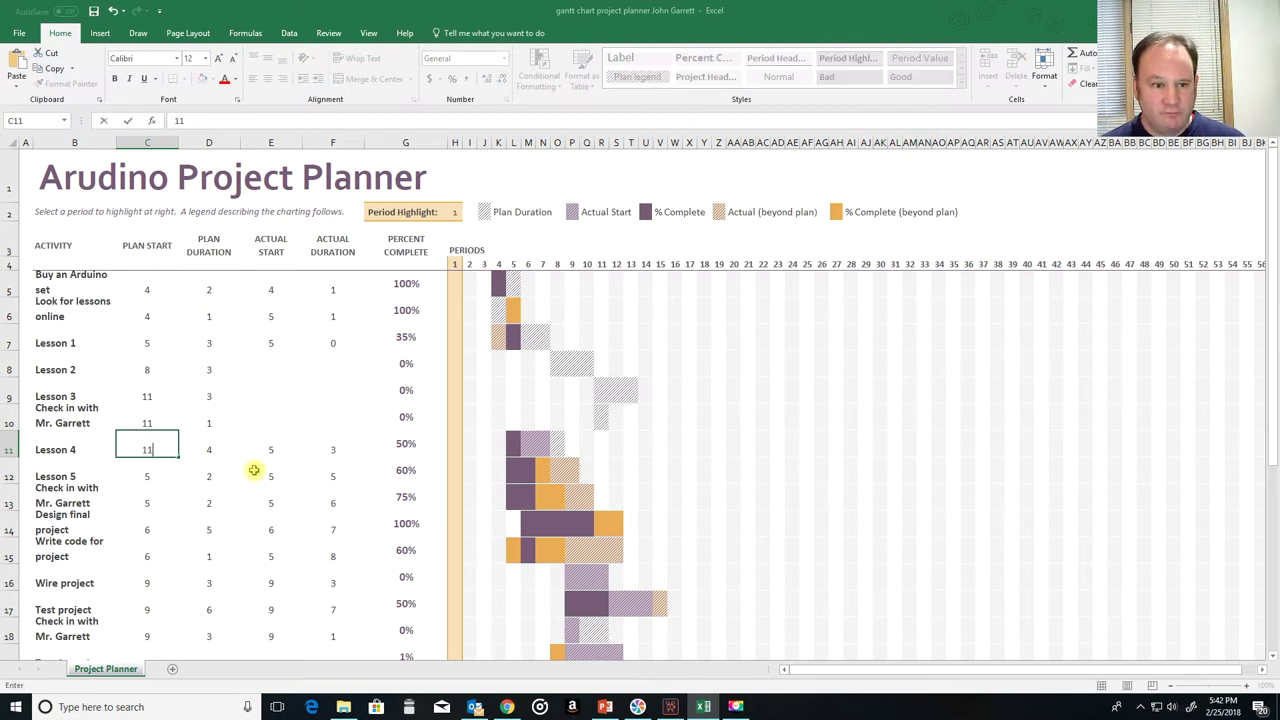
pyautogui.press('Tab')
pyautogui.press('Left')
pyautogui.write('12')
pyautogui.press('Tab')
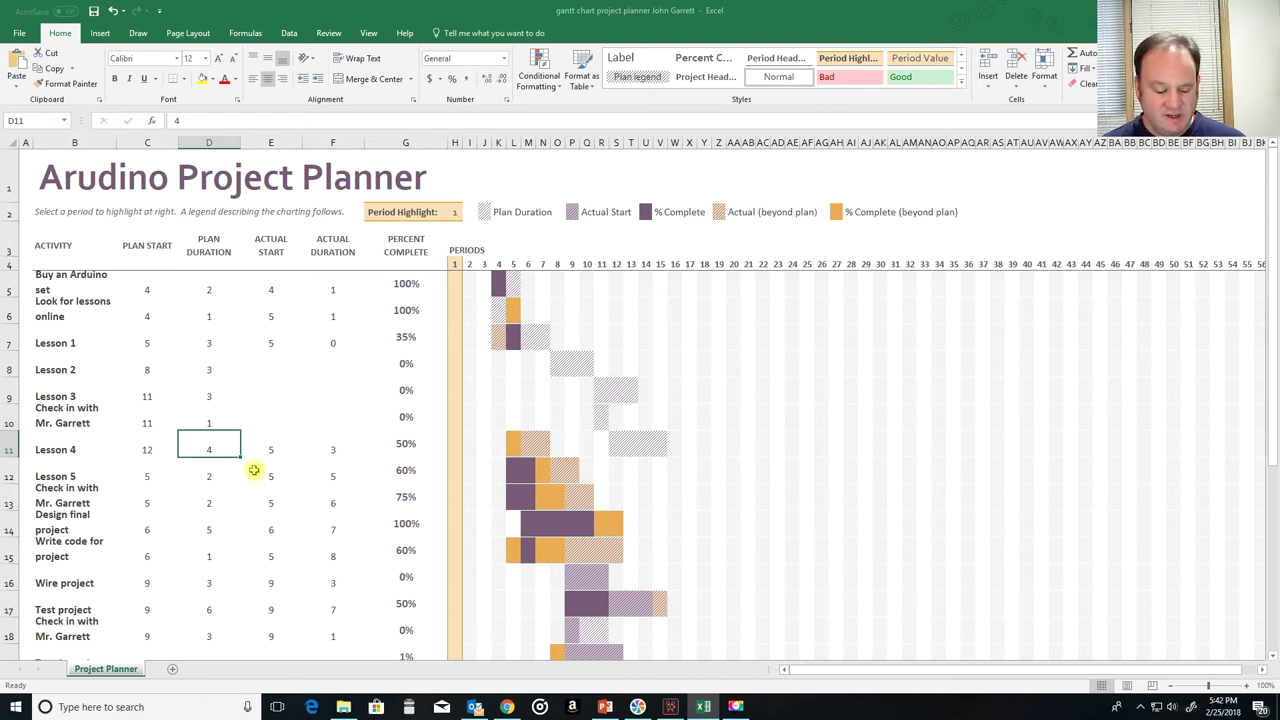
pyautogui.write('4')
pyautogui.press('Tab')
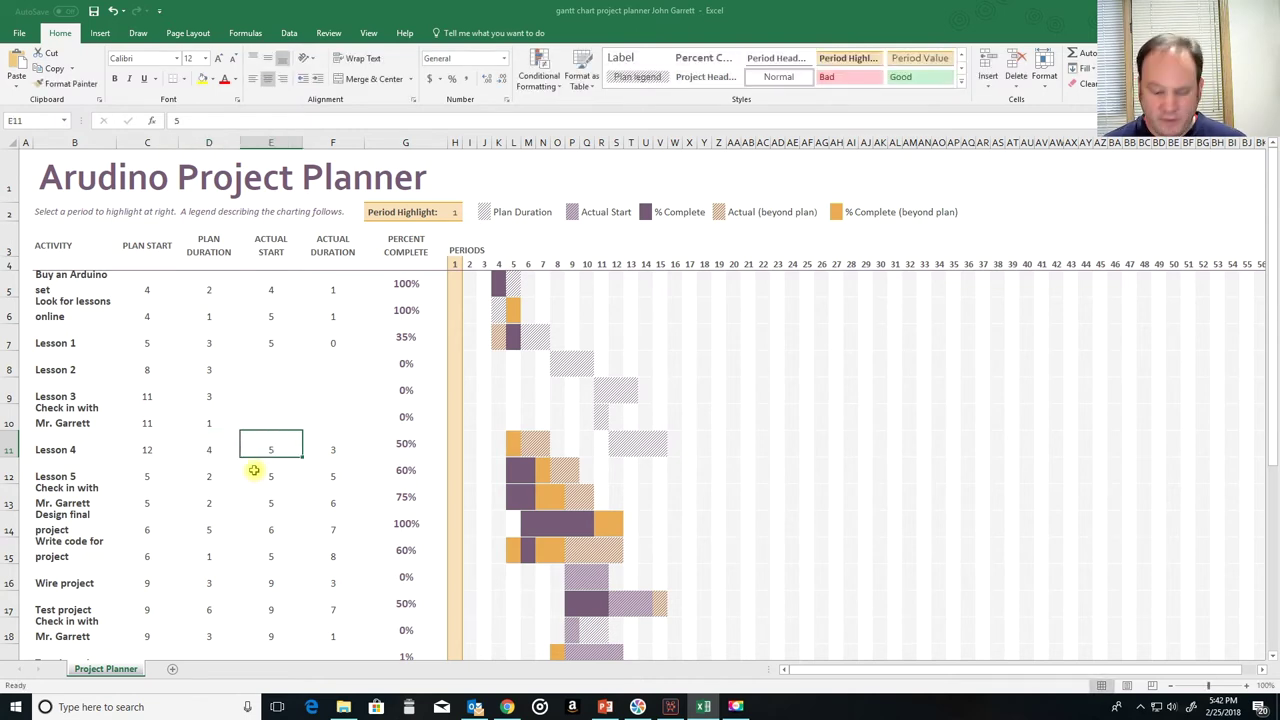
pyautogui.press('Delete')
pyautogui.press('Tab')
pyautogui.press('Delete')
pyautogui.press('Tab')
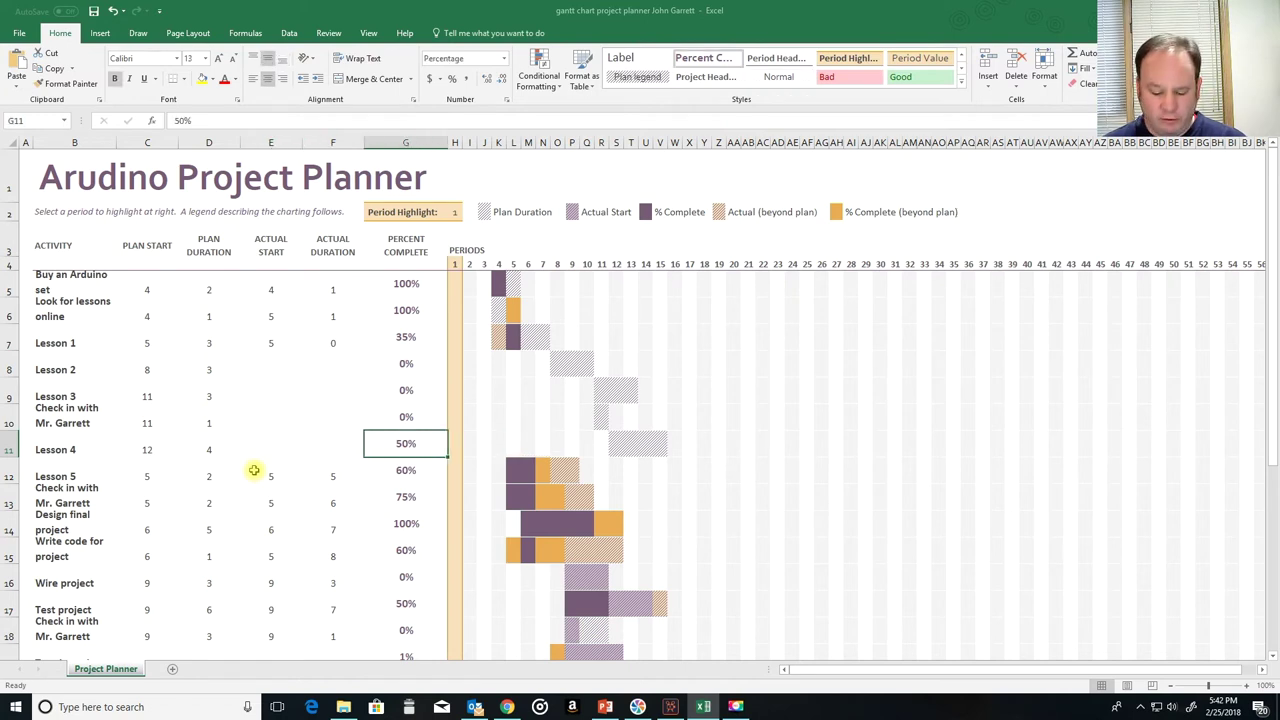
pyautogui.write('0')
pyautogui.press('Return')
pyautogui.press('Left')
pyautogui.press('Left')
pyautogui.press('Left')
pyautogui.press('Left')
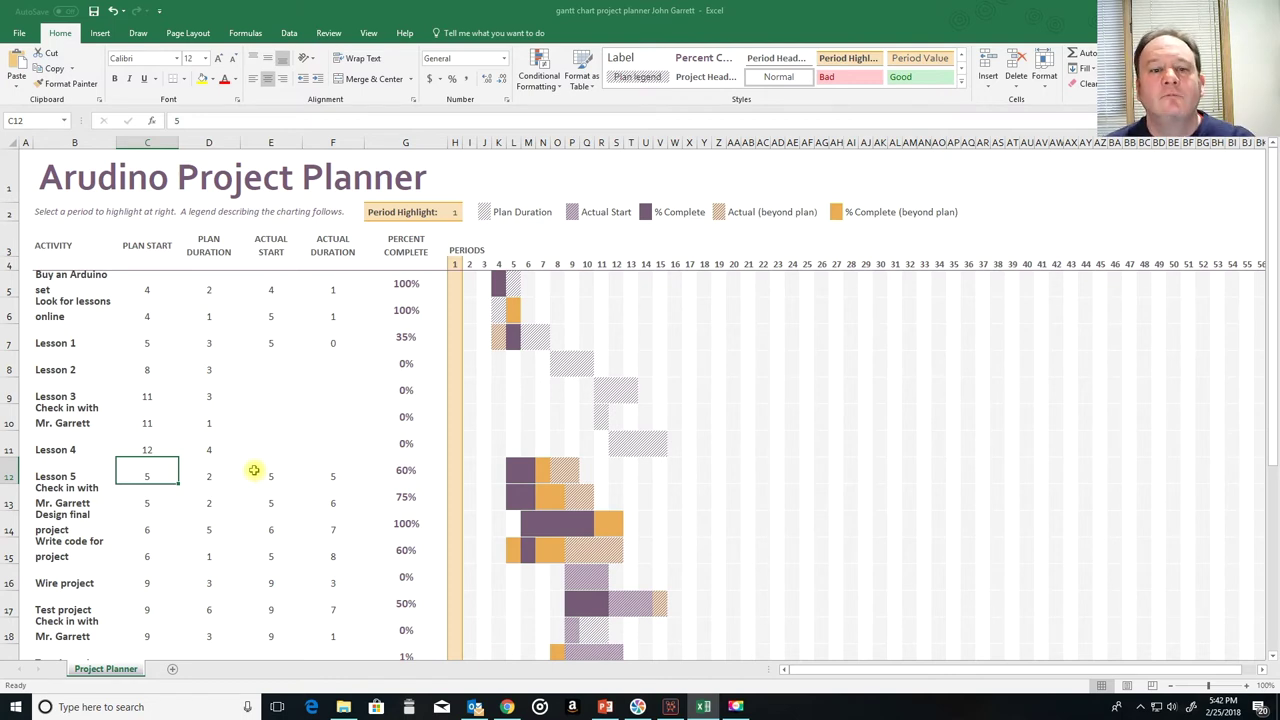
# Step: Enter an actual duration of 2 for Lesson 1 in F7
pyautogui.press('Up')
pyautogui.press('Up')
pyautogui.press('Up')
pyautogui.press('Up')
pyautogui.press('Down')
pyautogui.press('Down')
pyautogui.press('Down')
pyautogui.press('Down')
pyautogui.press('Down')
pyautogui.press('Down')
pyautogui.press('Down')
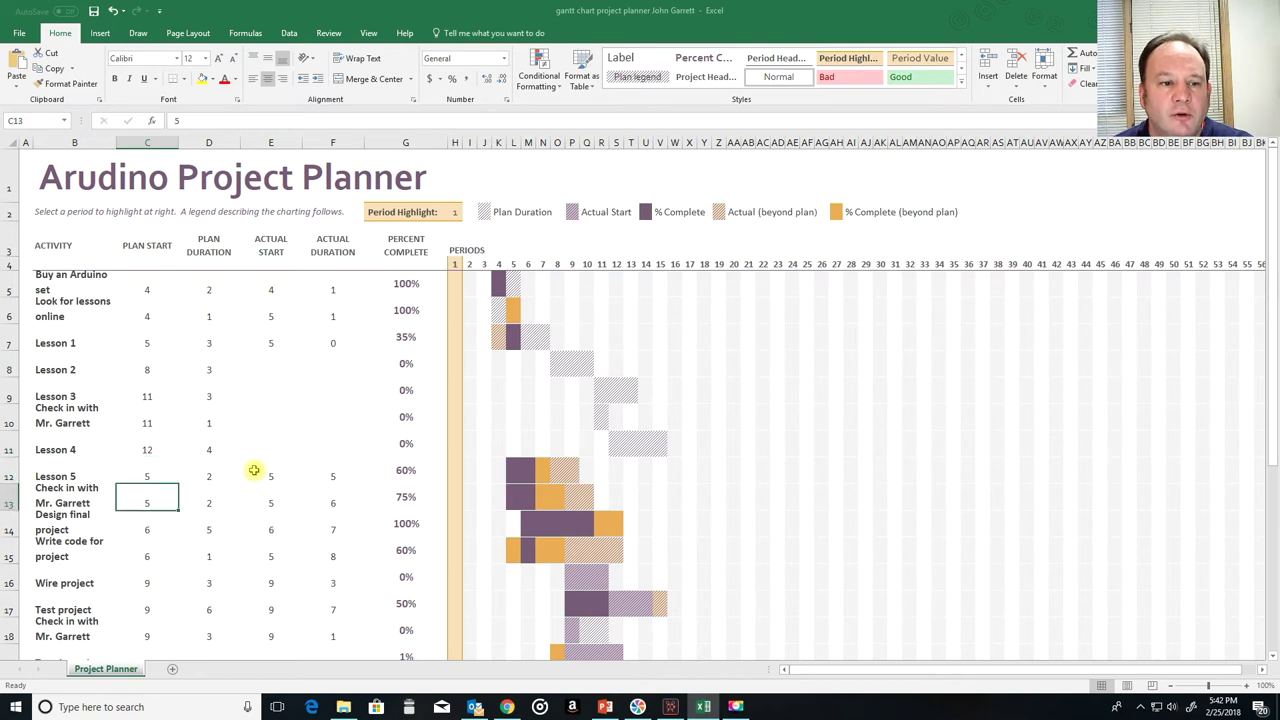
pyautogui.press('Up')
pyautogui.press('Up')
pyautogui.press('Up')
pyautogui.press('Up')
pyautogui.press('Up')
pyautogui.press('Up')
pyautogui.press('Up')
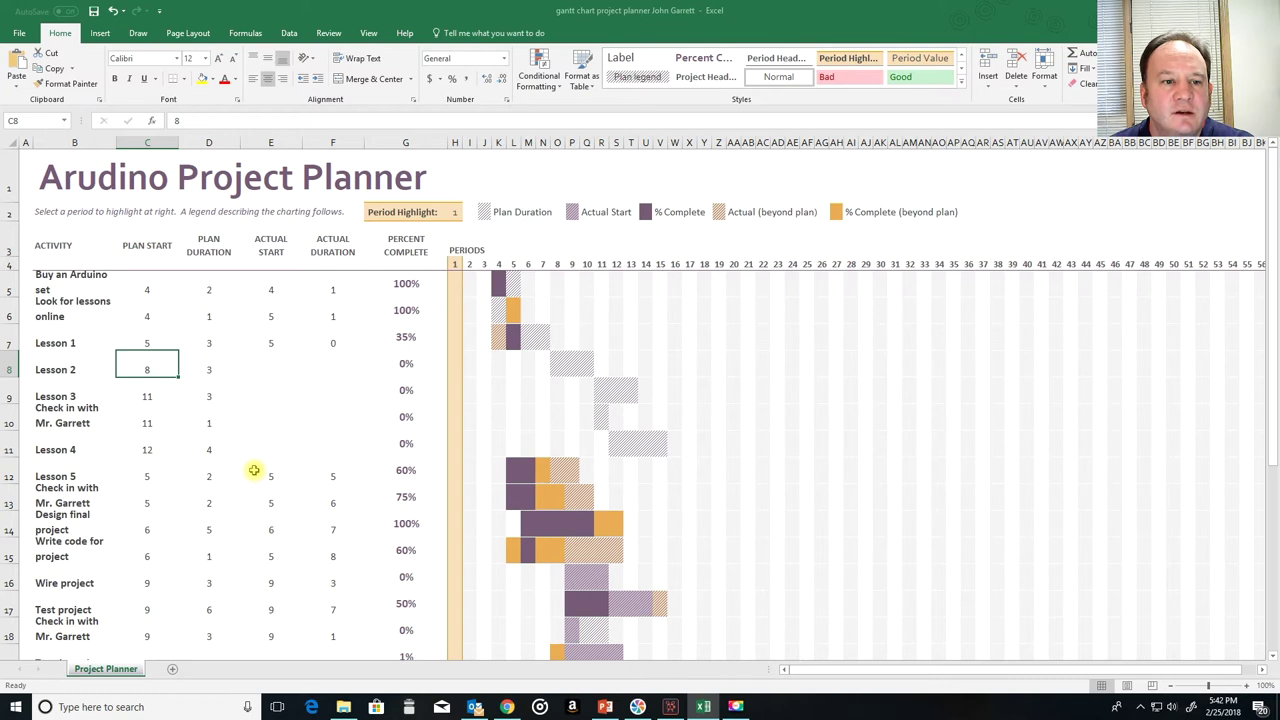
pyautogui.press('Right')
pyautogui.press('Right')
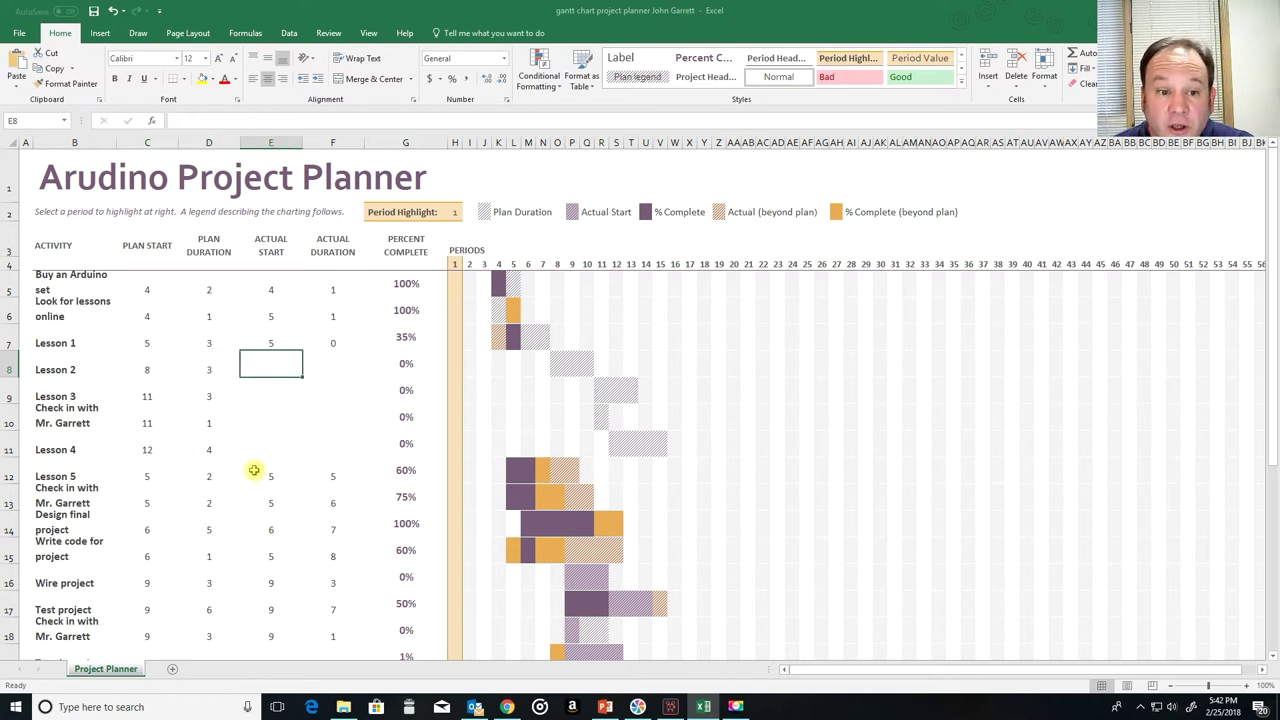
pyautogui.press('Left')
pyautogui.press('Left')
pyautogui.press('Up')
pyautogui.press('Right')
pyautogui.press('Right')
pyautogui.press('Right')
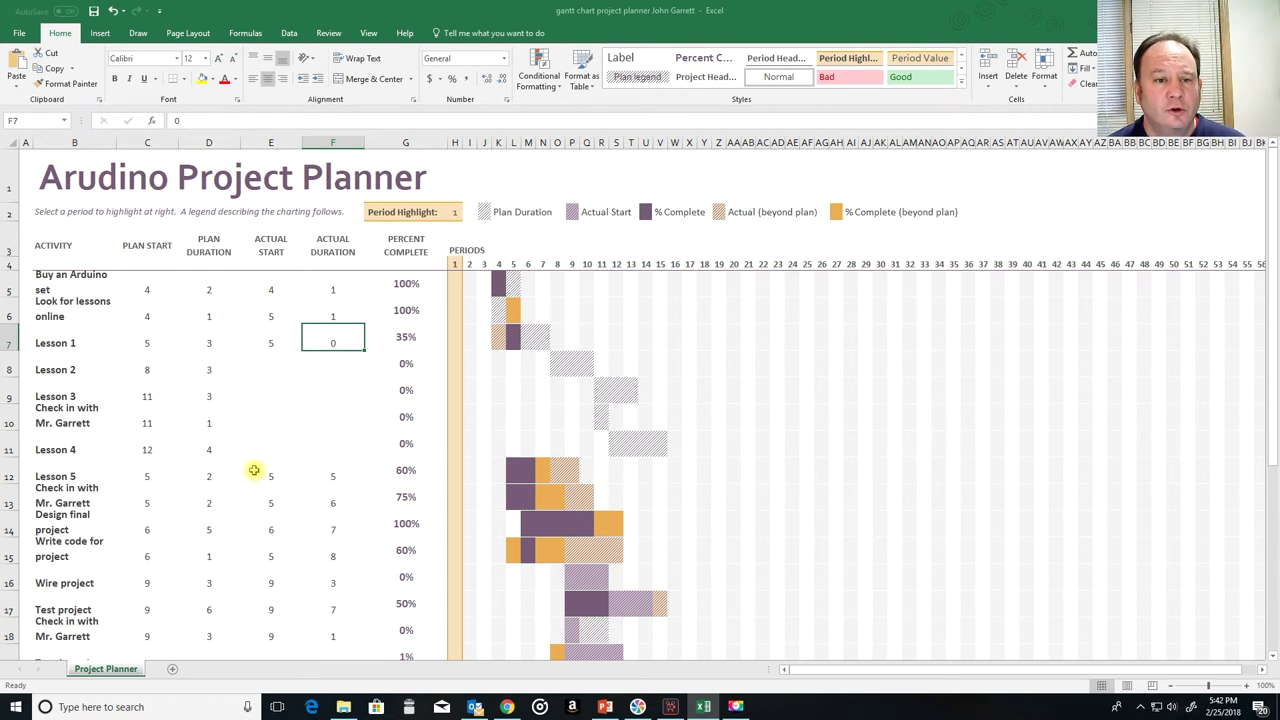
pyautogui.write('2')
pyautogui.press('Return')
# Step: Enter Lesson 2's actual start of 7 and a provisional 60% complete
pyautogui.press('Left')
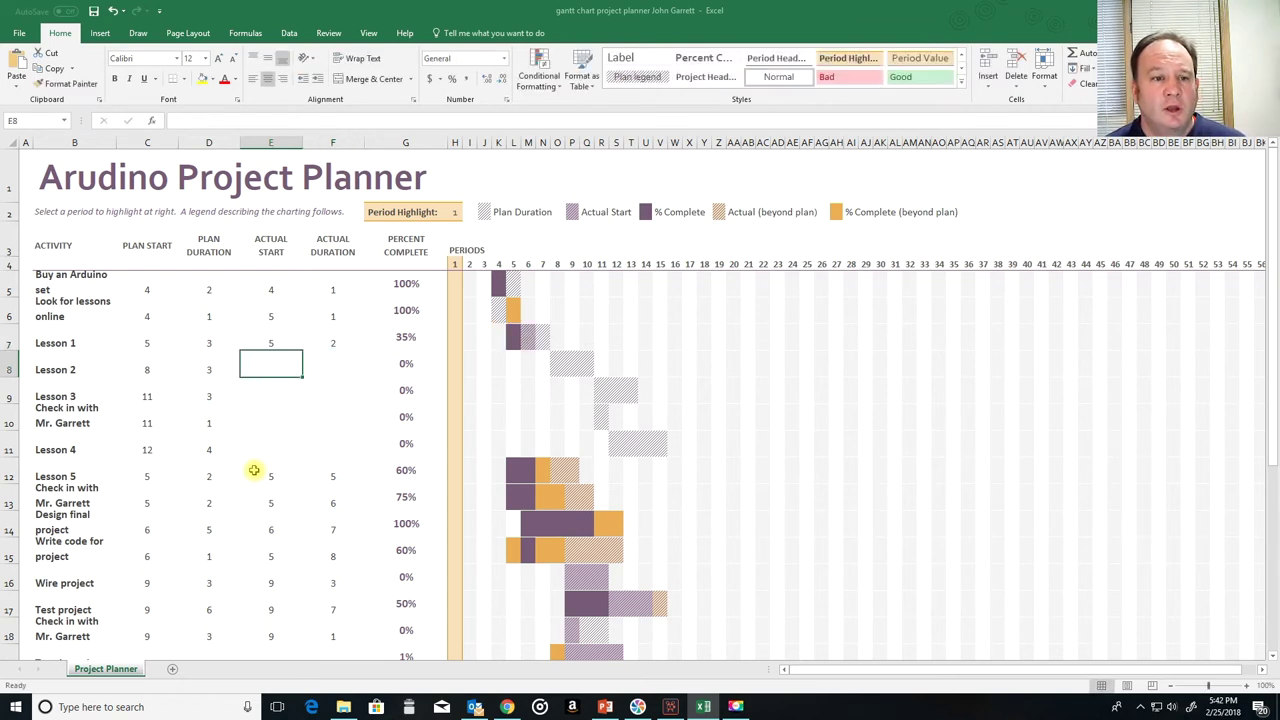
pyautogui.press('Left')
pyautogui.press('Left')
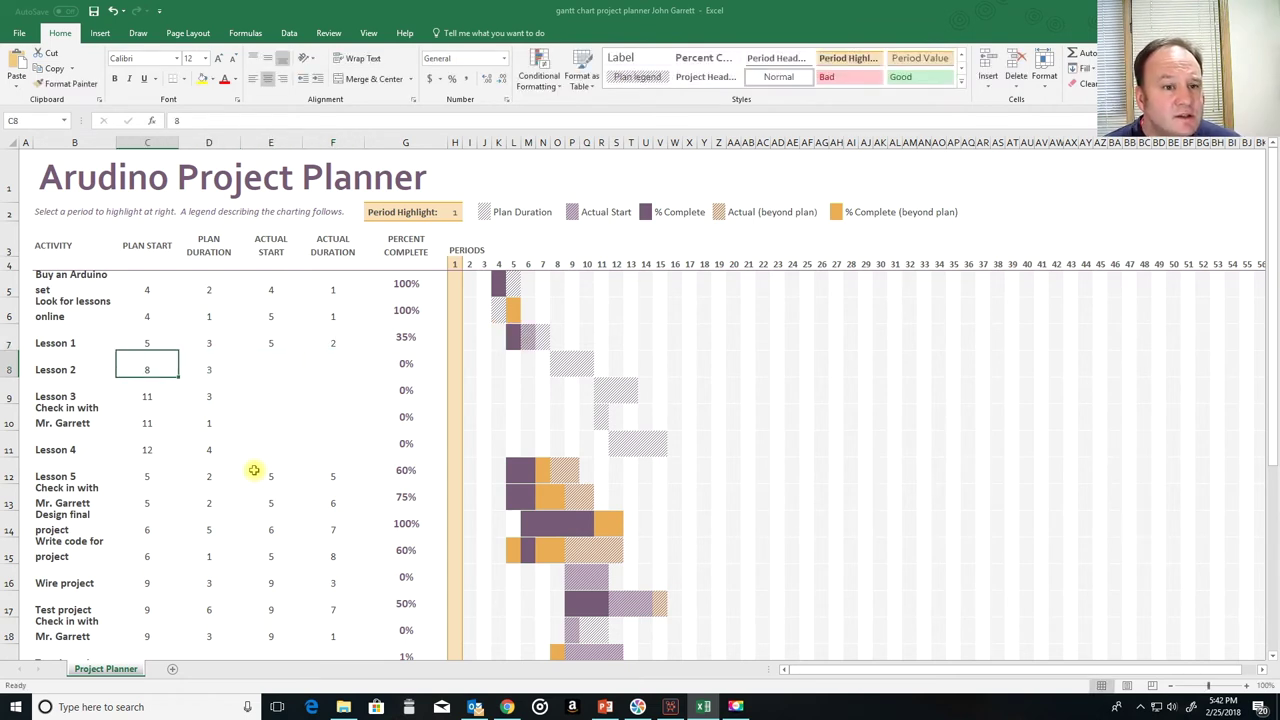
pyautogui.press('Right')
pyautogui.press('Right')
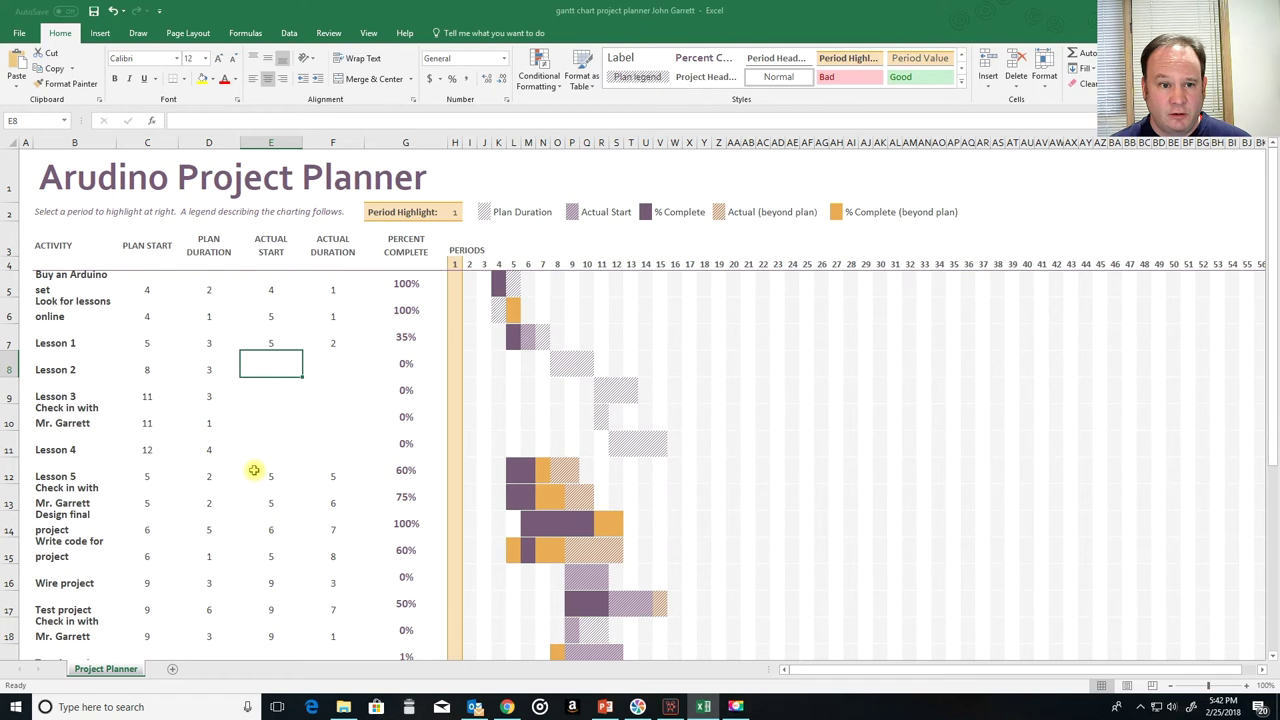
pyautogui.write('7')
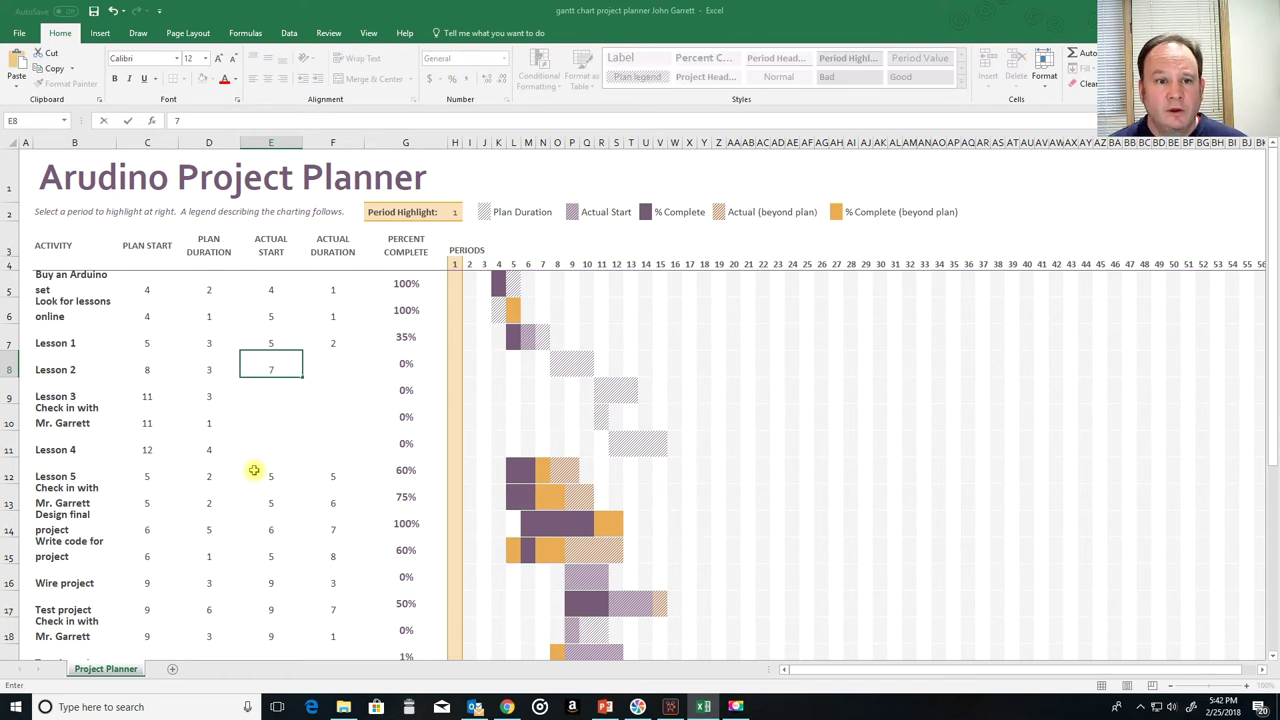
pyautogui.press('Right')
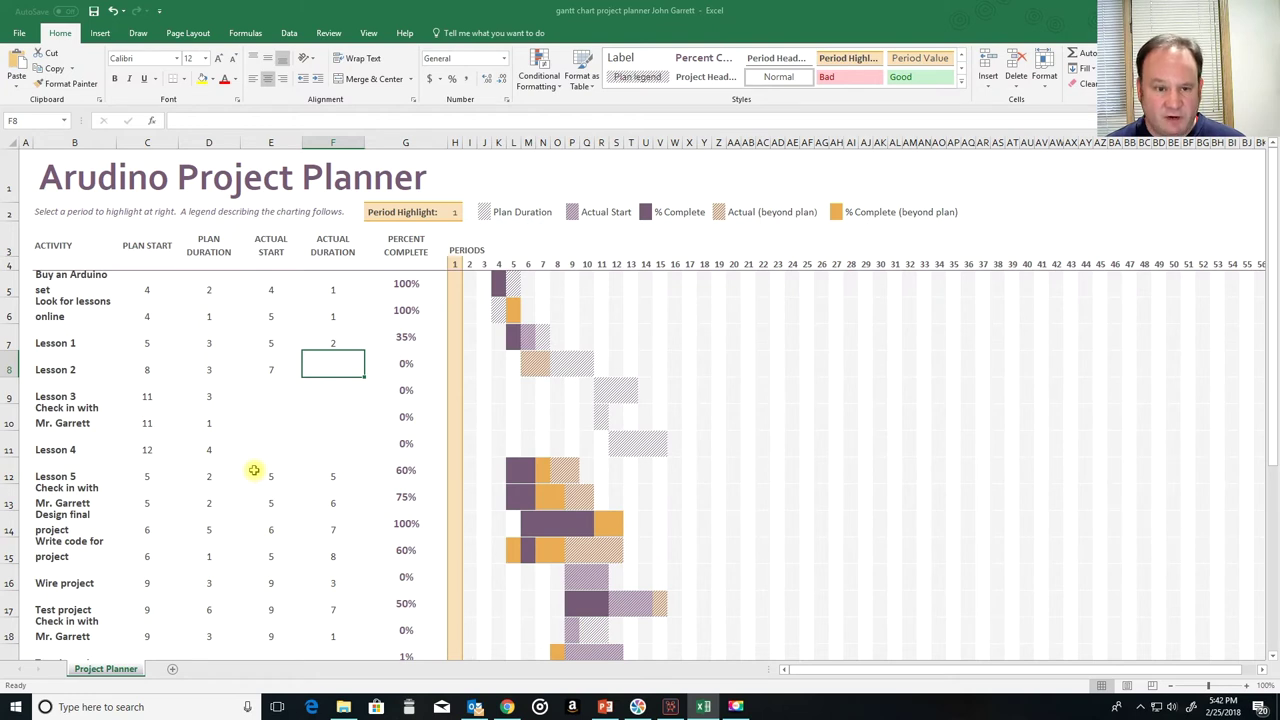
pyautogui.write('5')
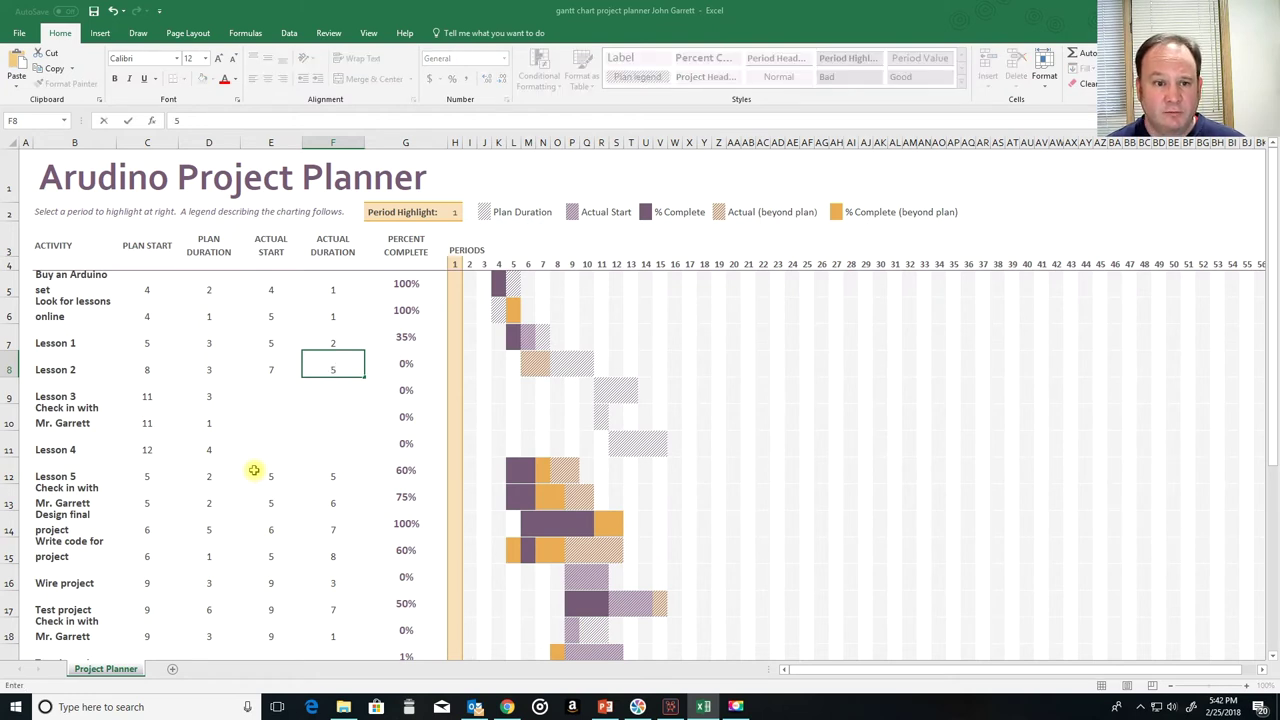
pyautogui.press('BackSpace')
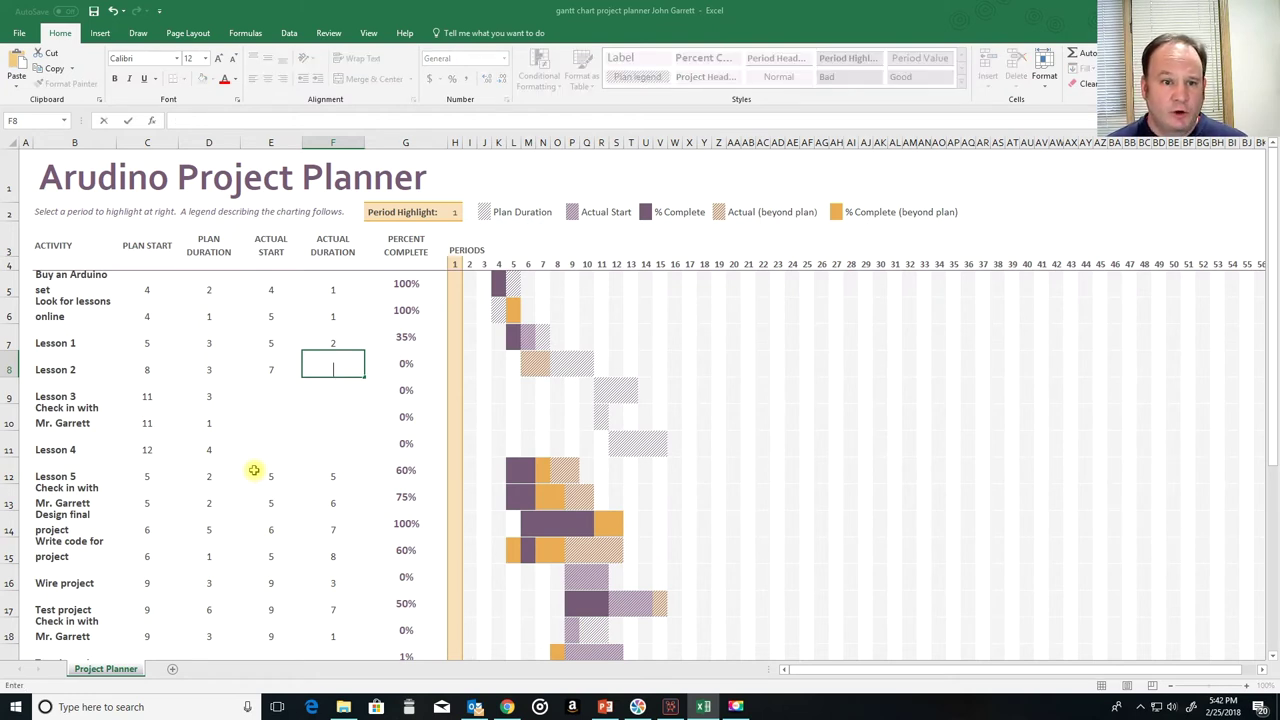
pyautogui.press('Right')
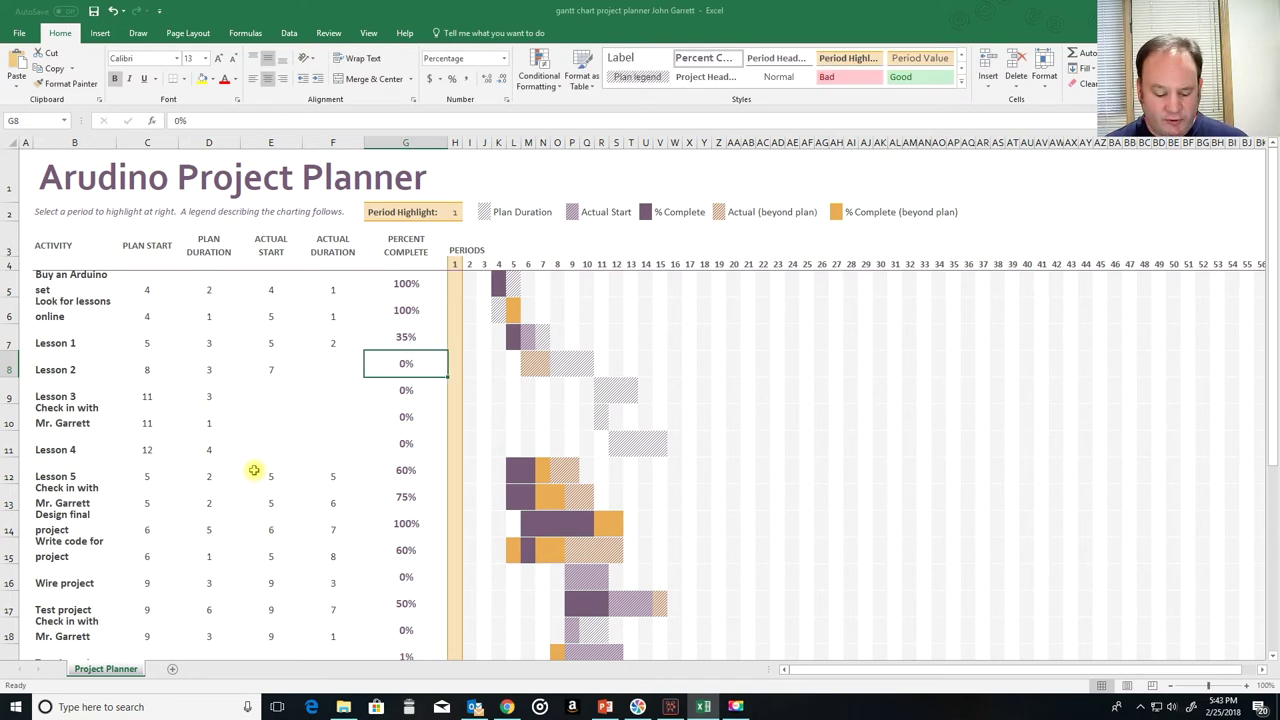
pyautogui.write('60')
pyautogui.press('Return')
# Step: Give Lesson 2 an actual duration of 6 and mark Lessons 2 and 1 100% complete
pyautogui.press('Up')
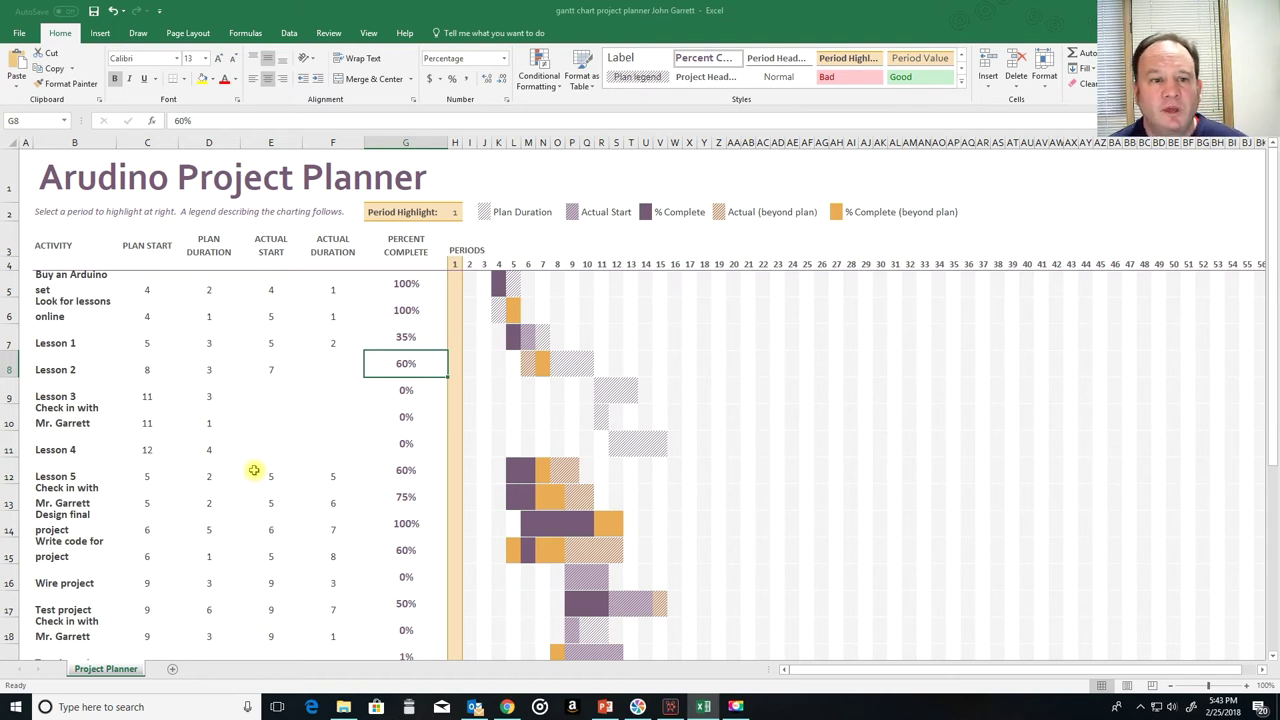
pyautogui.press('Left')
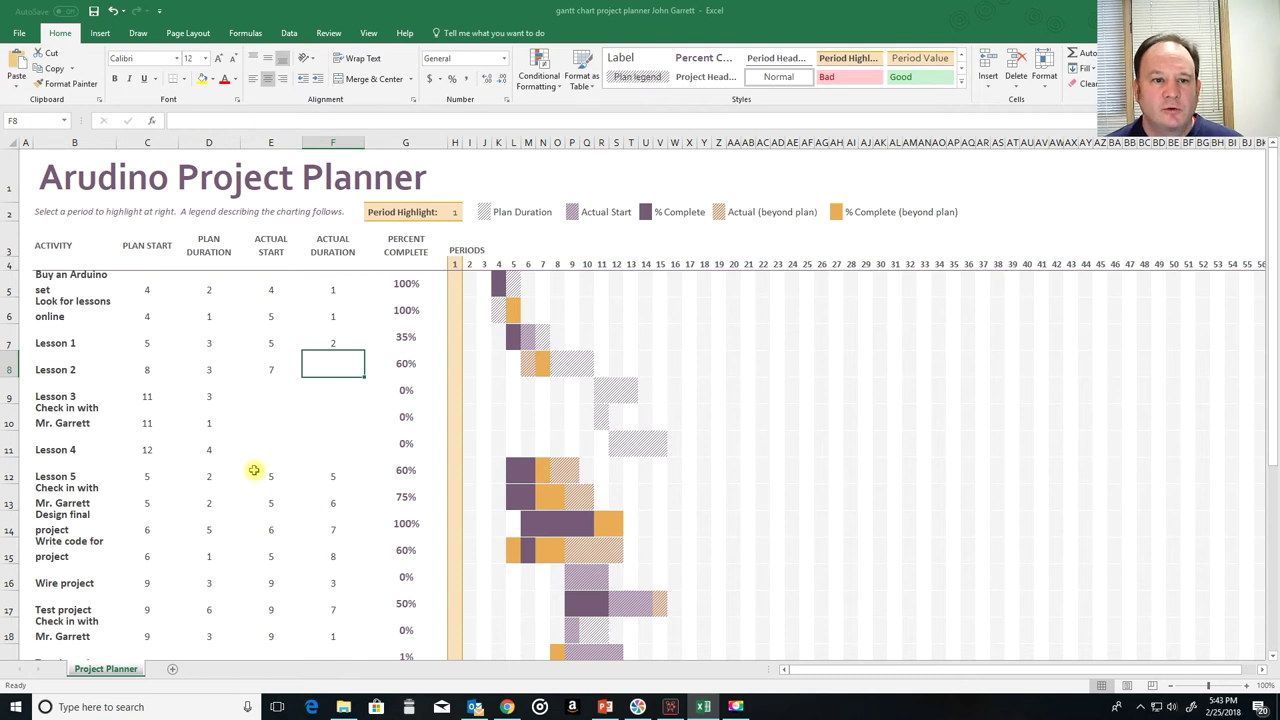
pyautogui.write('6')
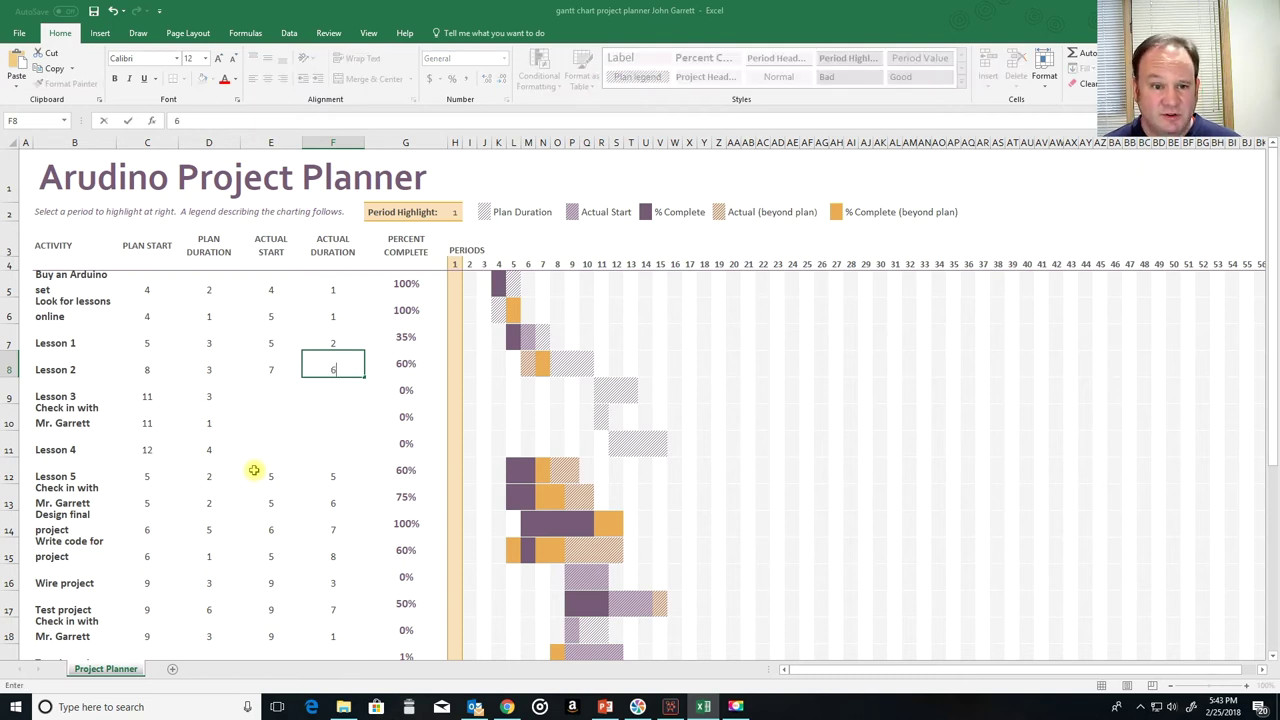
pyautogui.press('Right')
pyautogui.write('100')
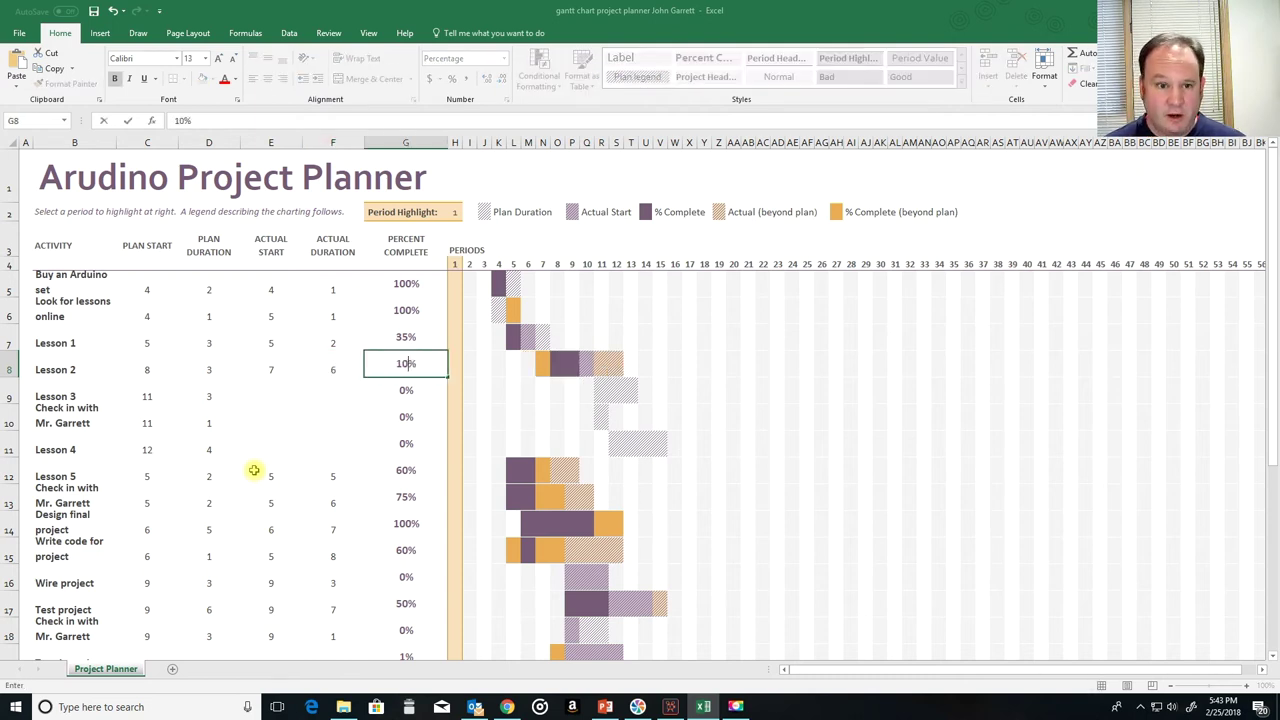
pyautogui.press('Up')
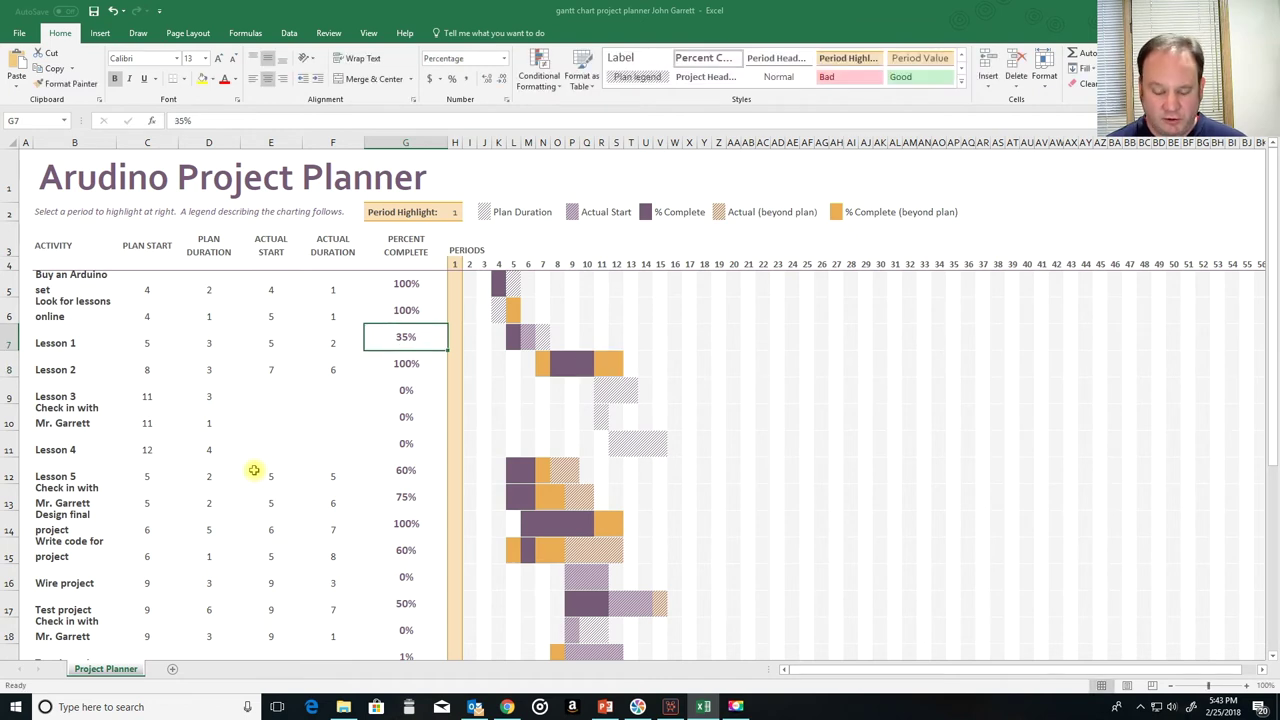
pyautogui.write('100')
pyautogui.press('Return')
pyautogui.press('Left')
pyautogui.press('Down')
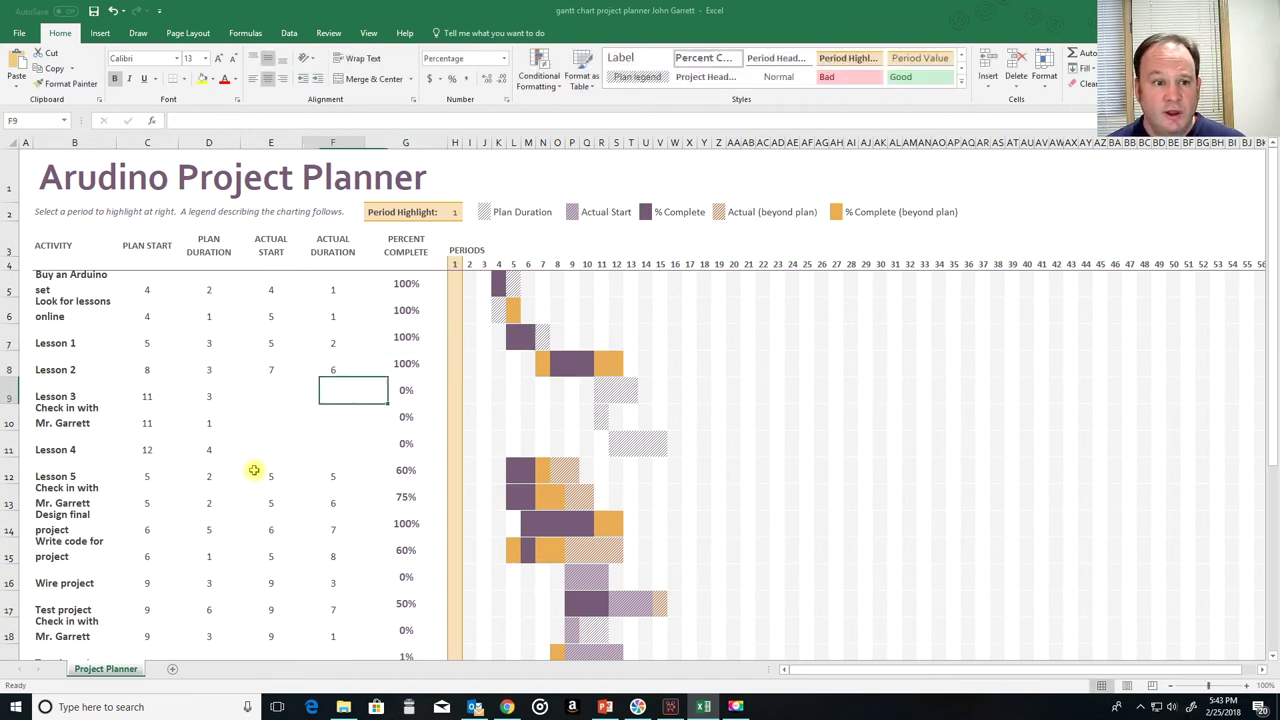
# Step: Enter 12 as Lesson 3's actual start in E9 and 10 as its percent complete in G9
pyautogui.press('Left')
pyautogui.press('Left')
pyautogui.press('Left')
pyautogui.press('Right')
pyautogui.press('Right')
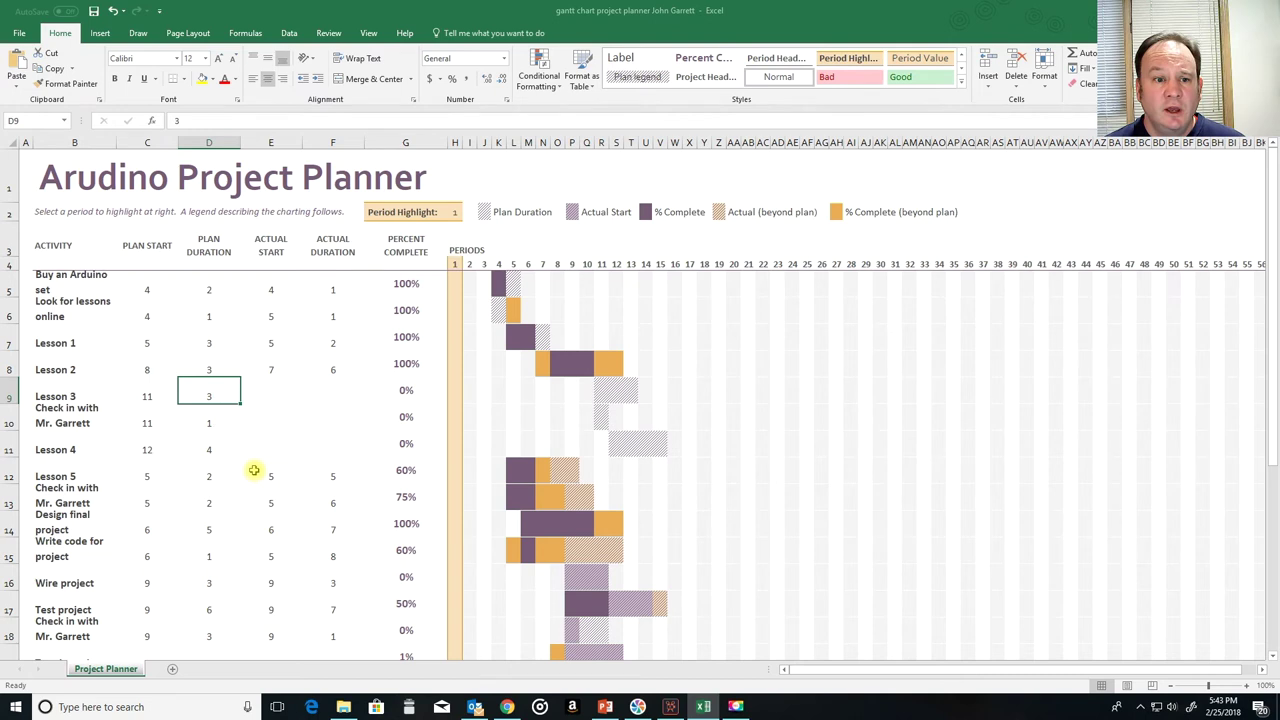
pyautogui.press('Left')
pyautogui.press('Left')
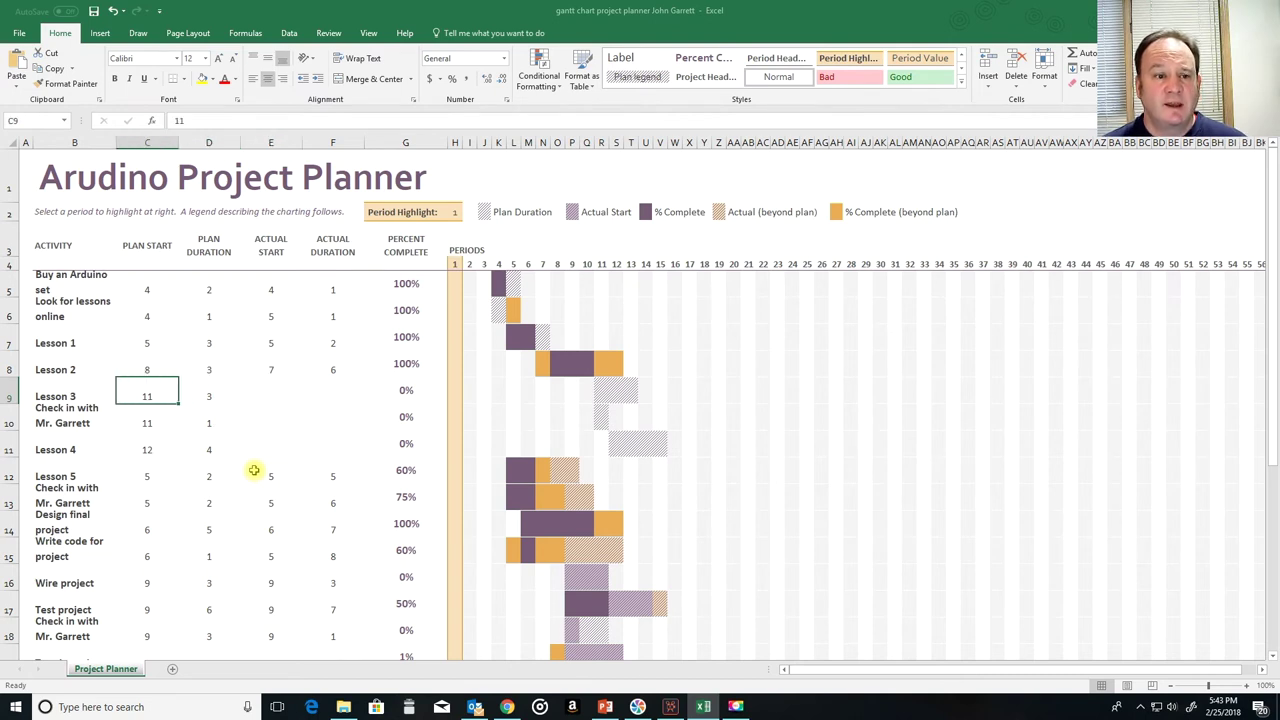
pyautogui.press('Up')
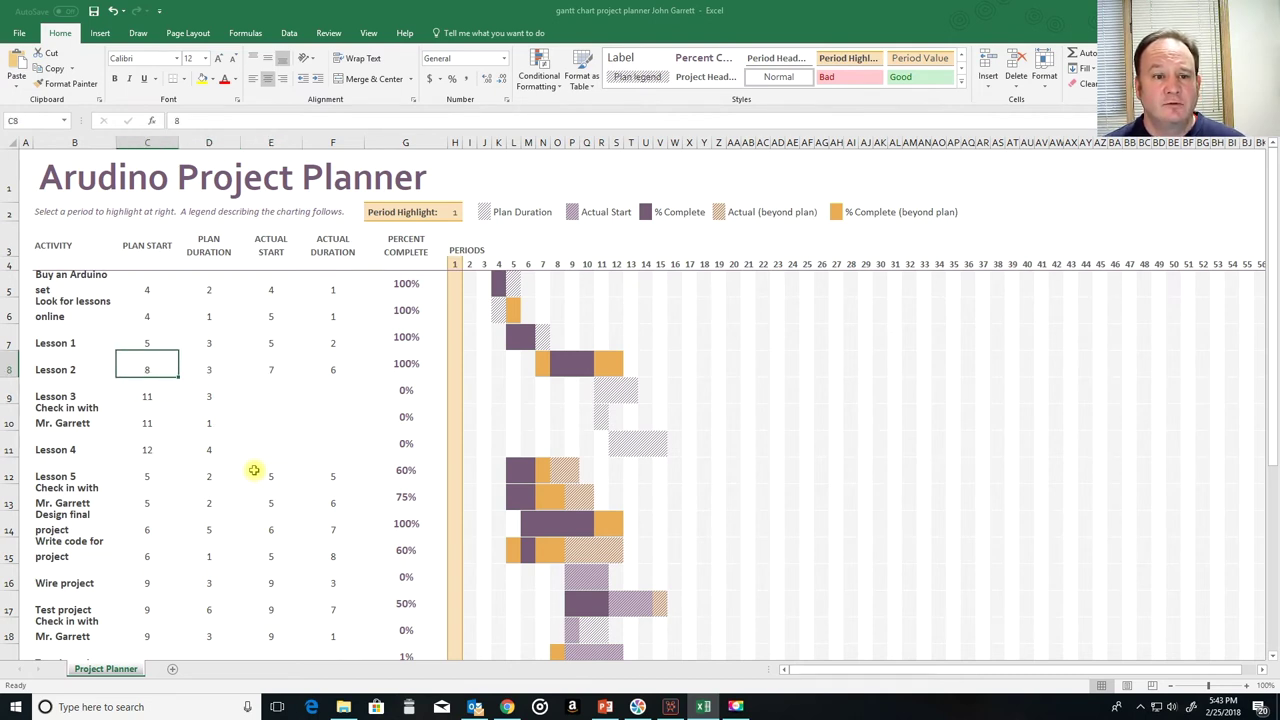
pyautogui.press('Right')
pyautogui.press('Right')
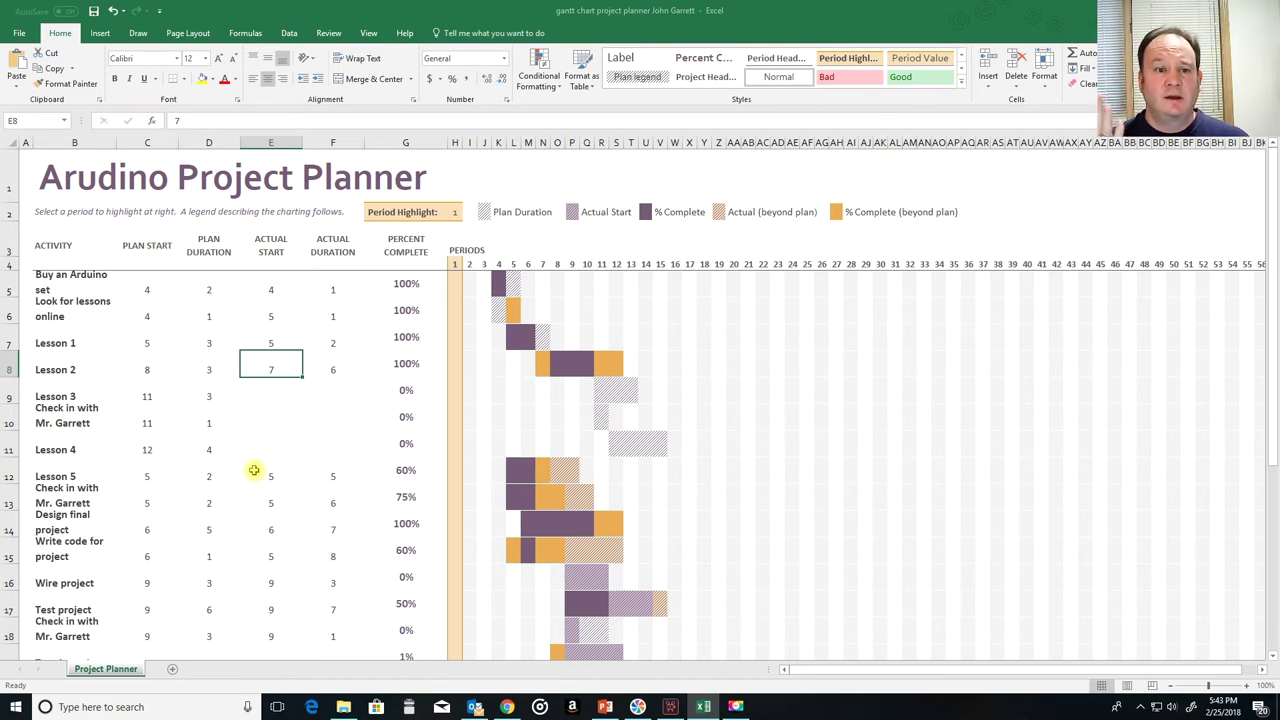
pyautogui.press('Down')
pyautogui.press('Left')
pyautogui.press('Left')
pyautogui.press('Right')
pyautogui.press('Right')
pyautogui.write('12')
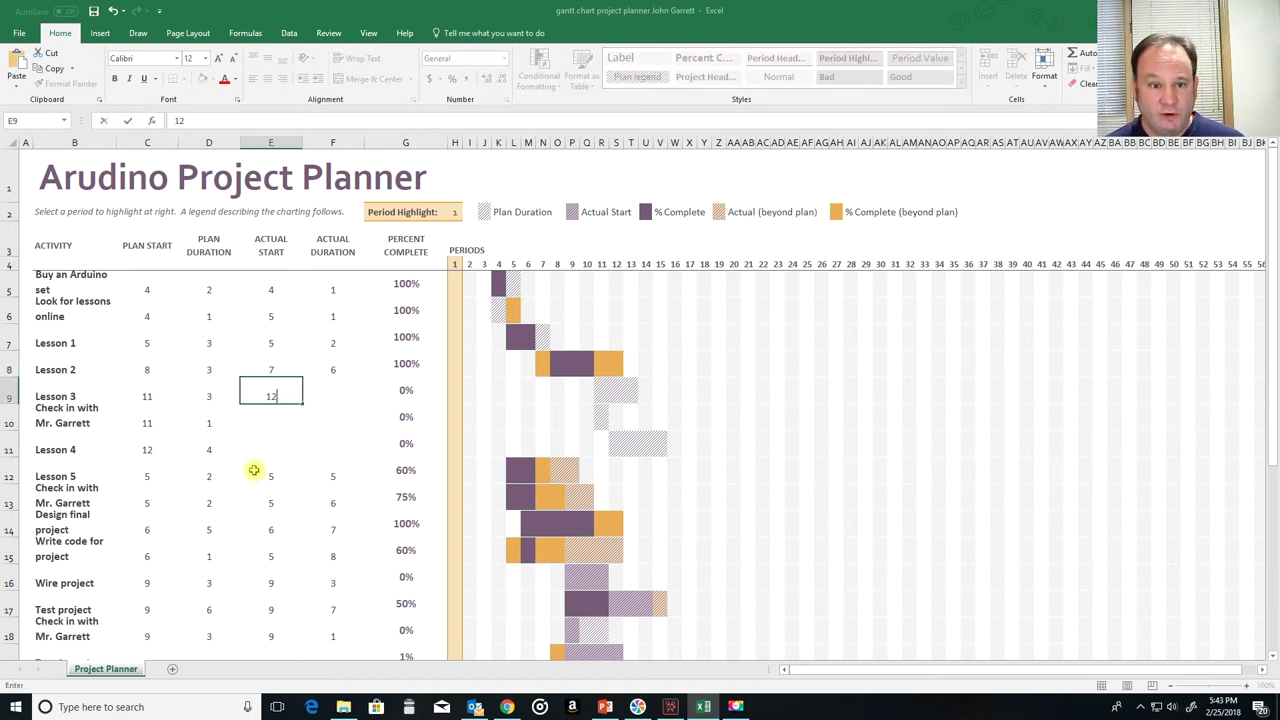
pyautogui.press('Tab')
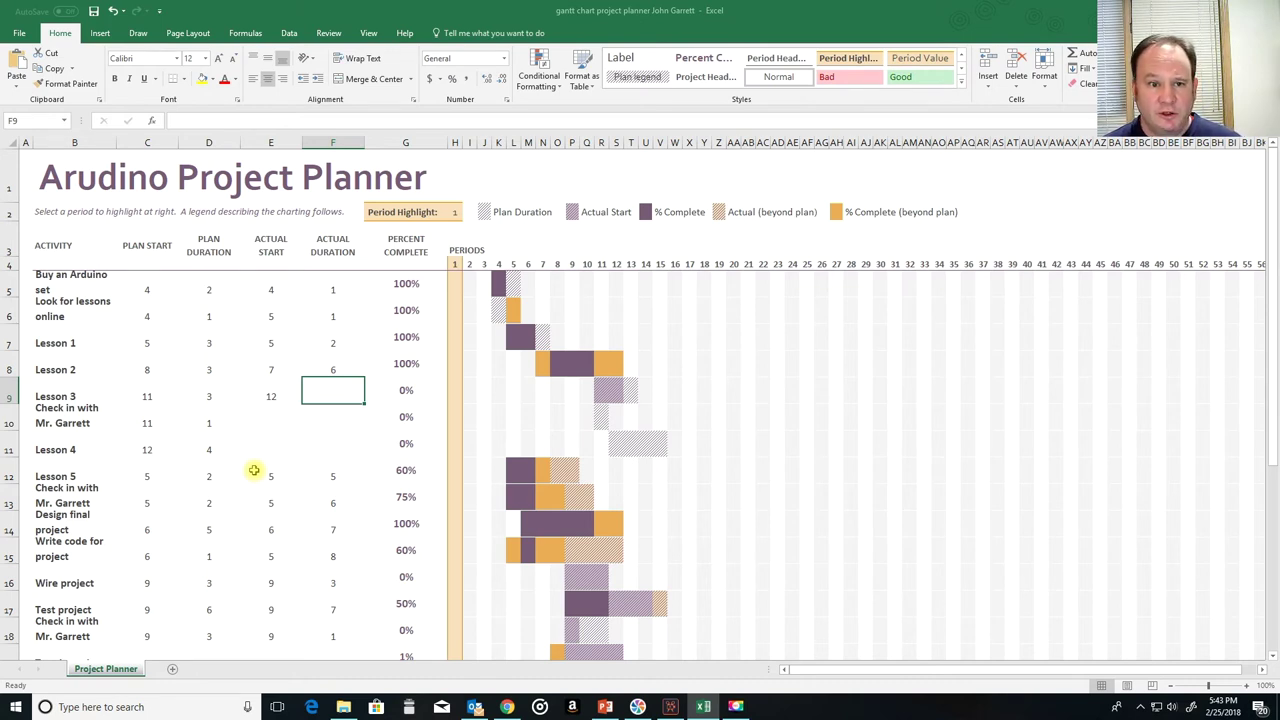
pyautogui.press('Tab')
pyautogui.write('10')
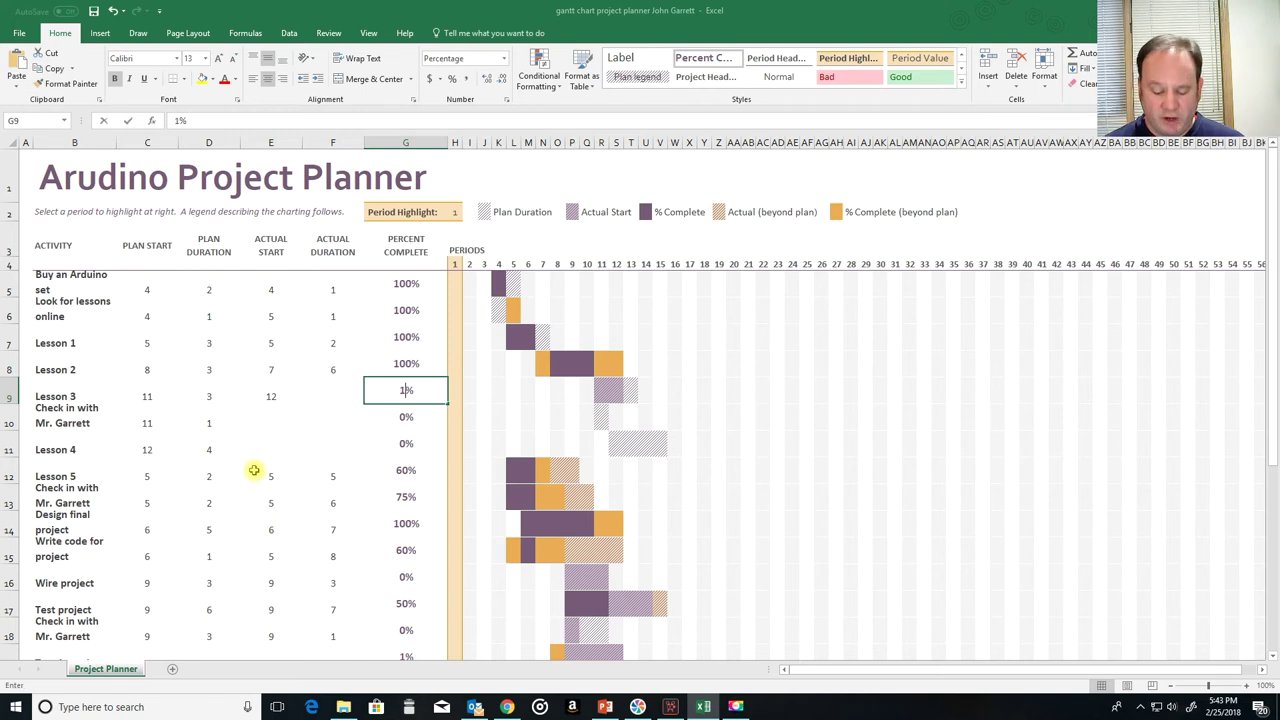
pyautogui.press('Return')
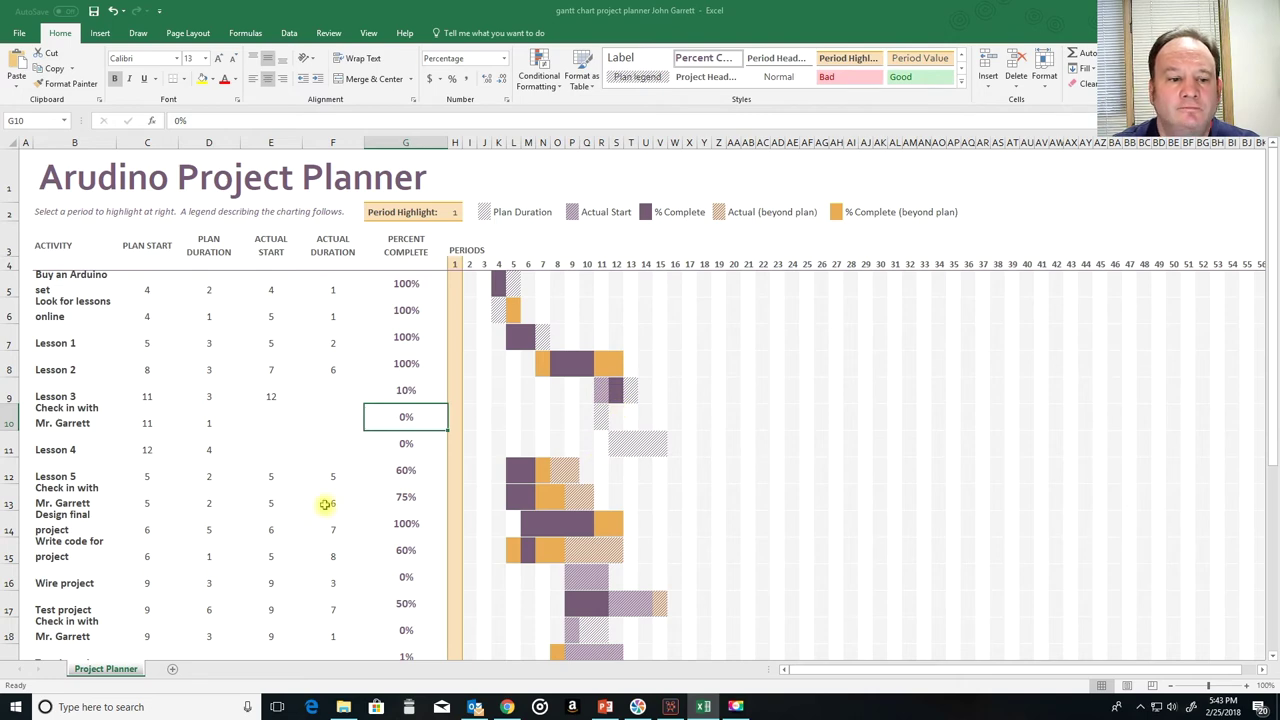
# Step: Plan Turn in project at start 20 for 1 period and clear its actuals in E19:F19
pyautogui.scroll(-3, 324, 505)
pyautogui.scroll(2, 326, 497)
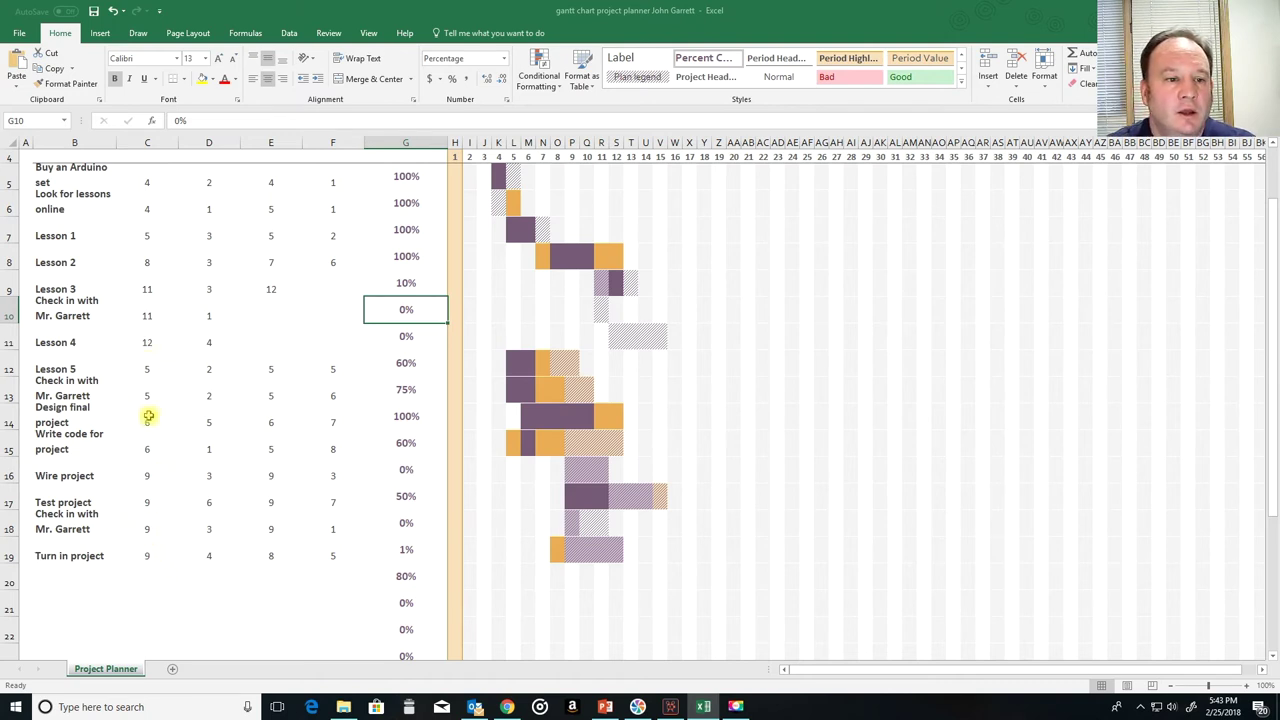
pyautogui.click(147, 556)
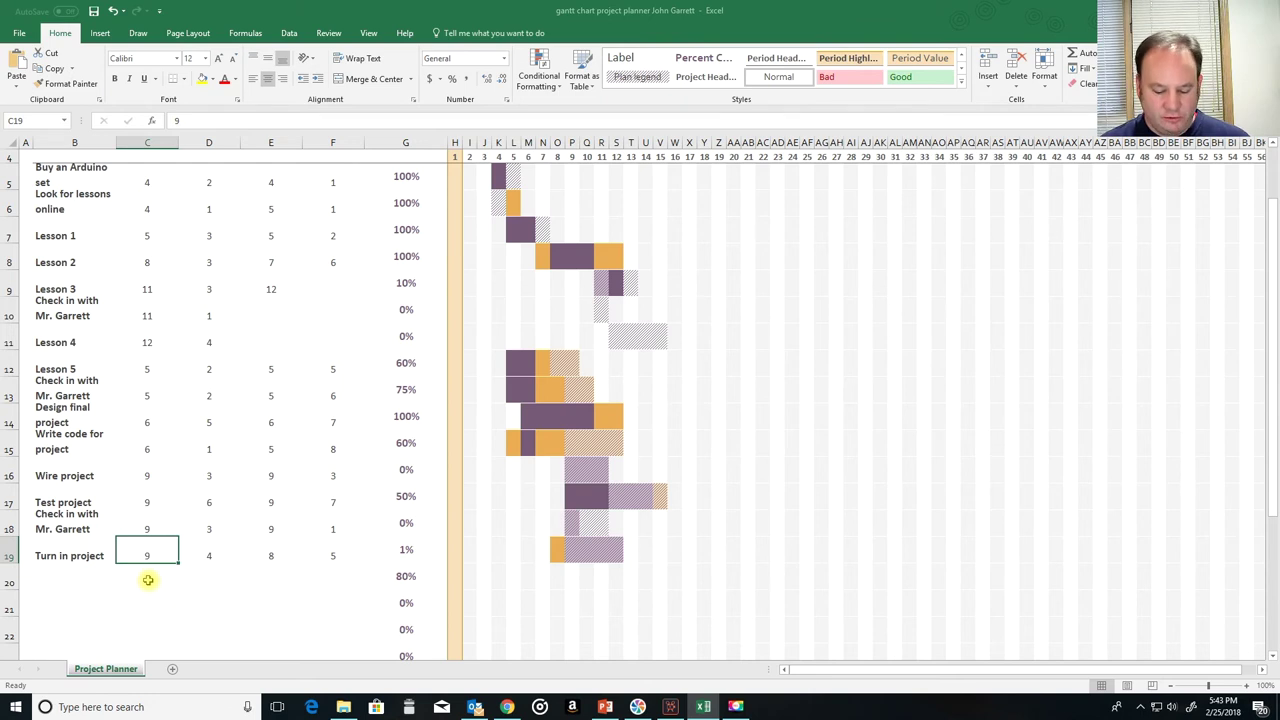
pyautogui.write('20')
pyautogui.press('Tab')
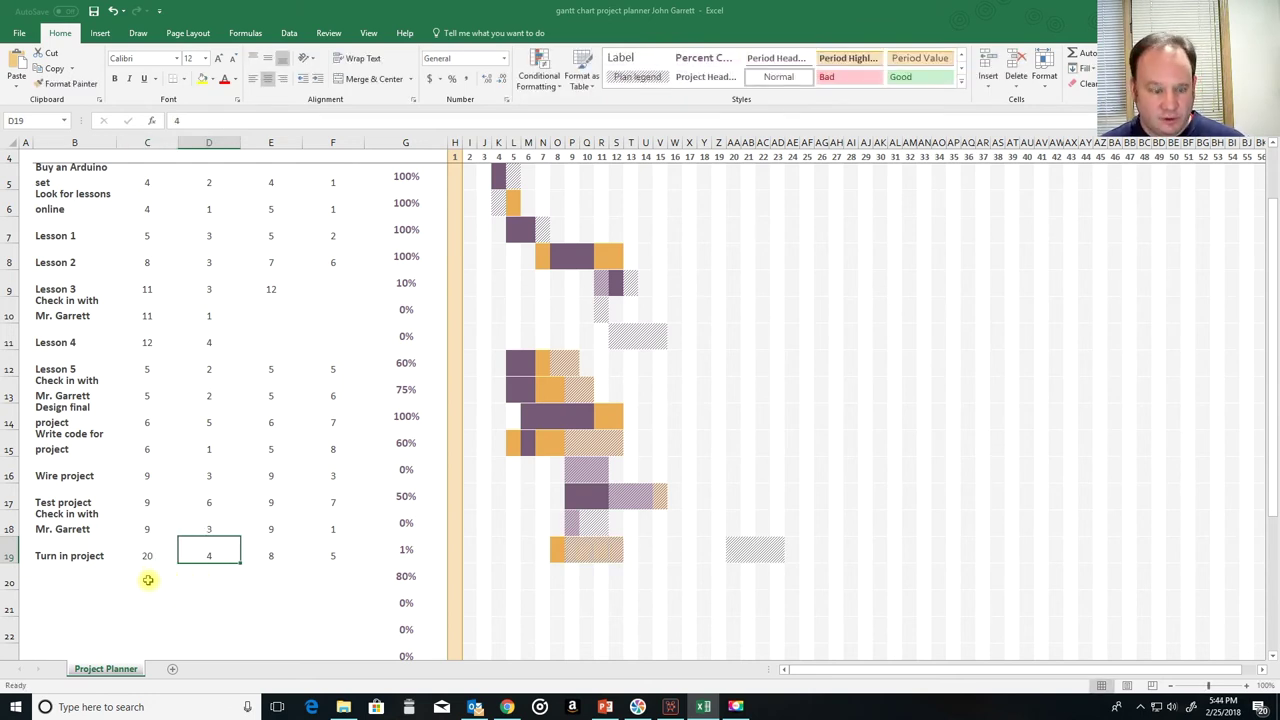
pyautogui.write('1')
pyautogui.press('Tab')
pyautogui.press('Delete')
pyautogui.press('Right')
pyautogui.press('Delete')
# Step: Plan the final check-in in row 18 at start 19 for 1 period
pyautogui.press('Up')
pyautogui.press('Left')
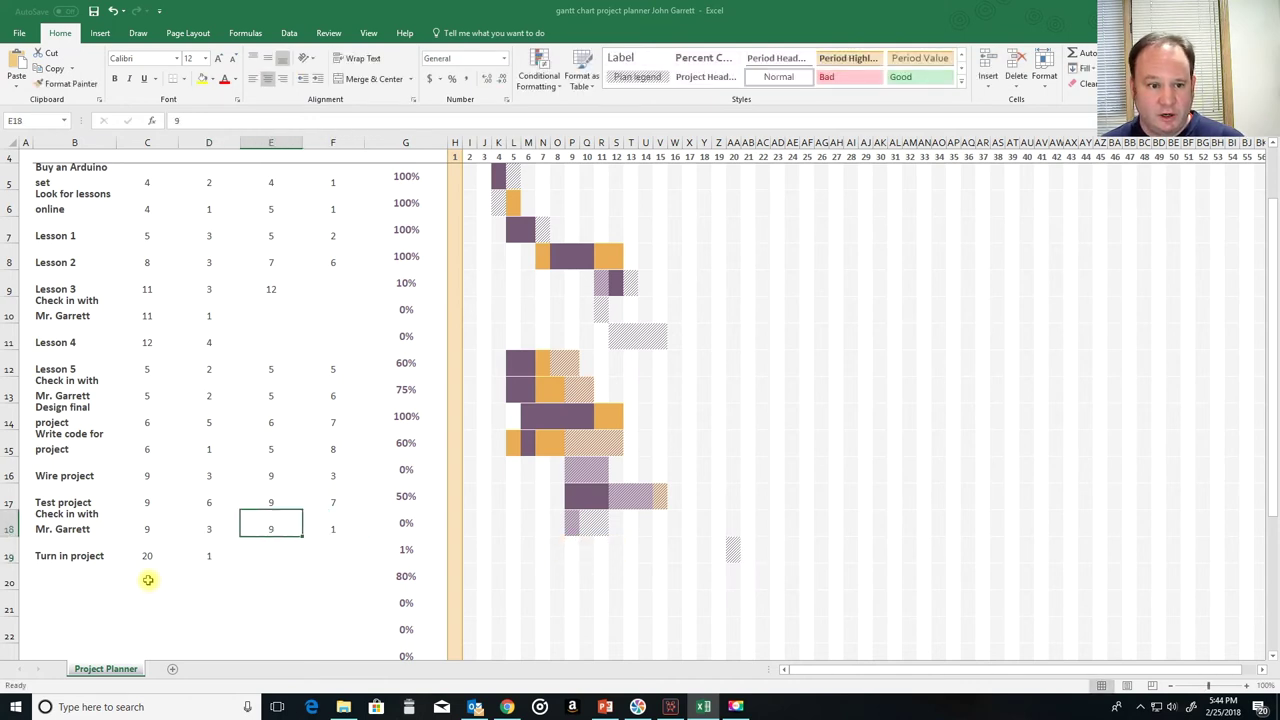
pyautogui.press('Left')
pyautogui.press('Left')
pyautogui.press('Right')
pyautogui.press('Right')
pyautogui.press('Left')
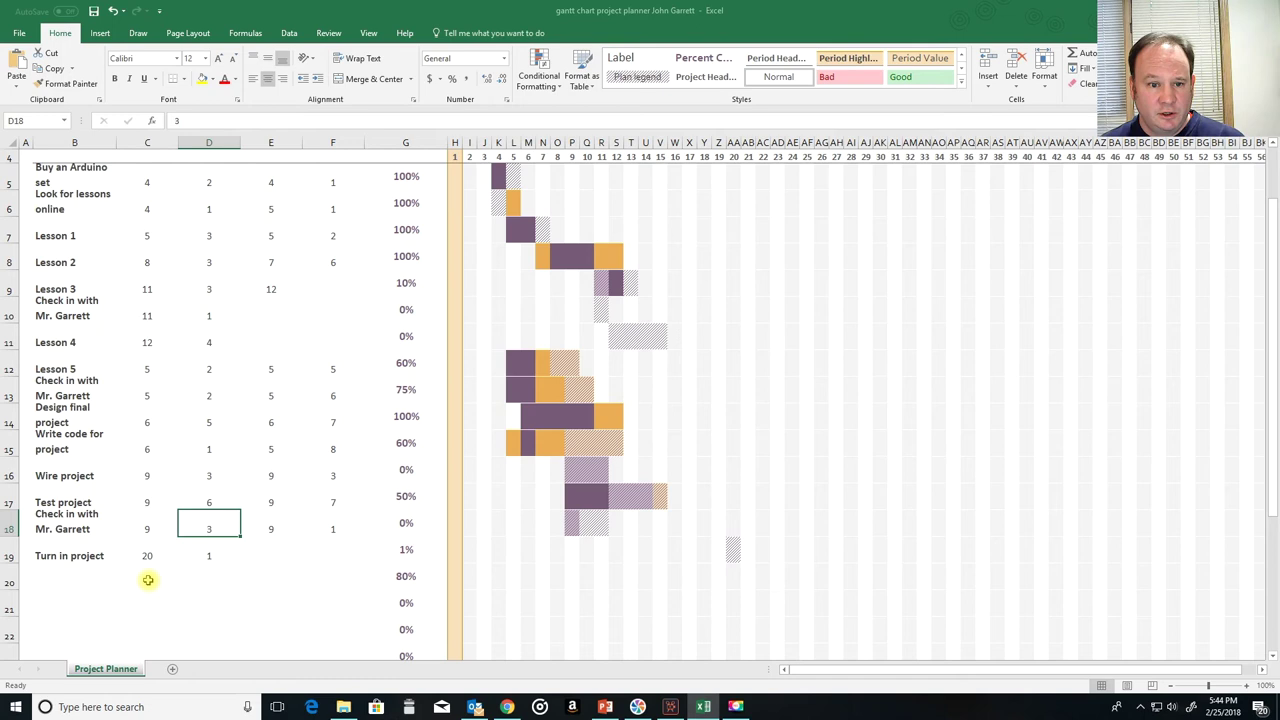
pyautogui.press('Right')
pyautogui.press('Right')
pyautogui.press('Down')
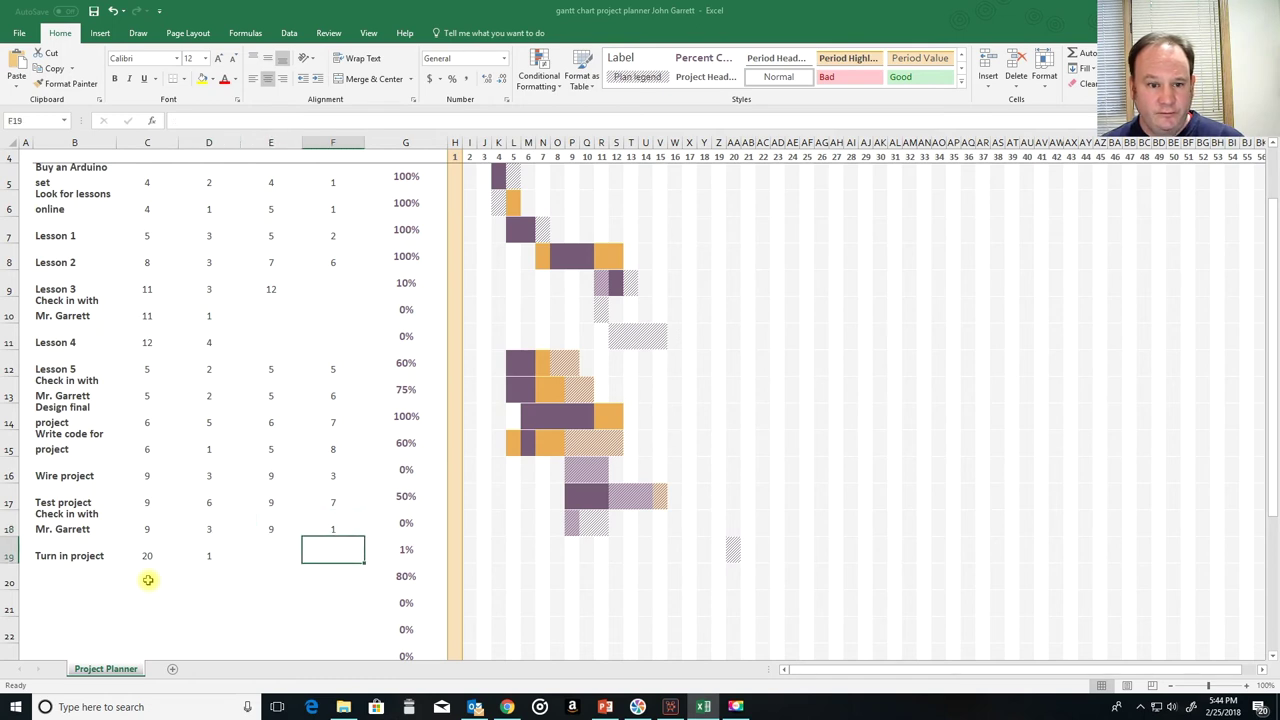
pyautogui.press('Right')
pyautogui.press('Left')
pyautogui.press('Left')
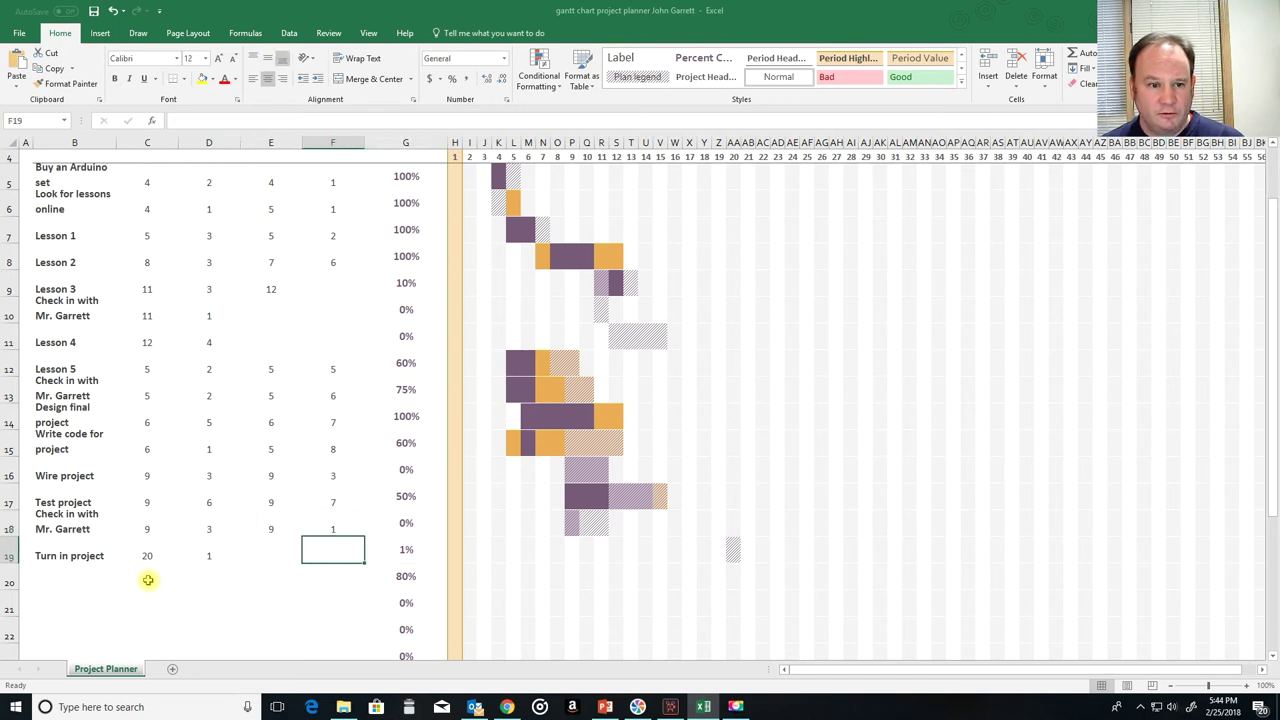
pyautogui.press('Left')
pyautogui.press('Up')
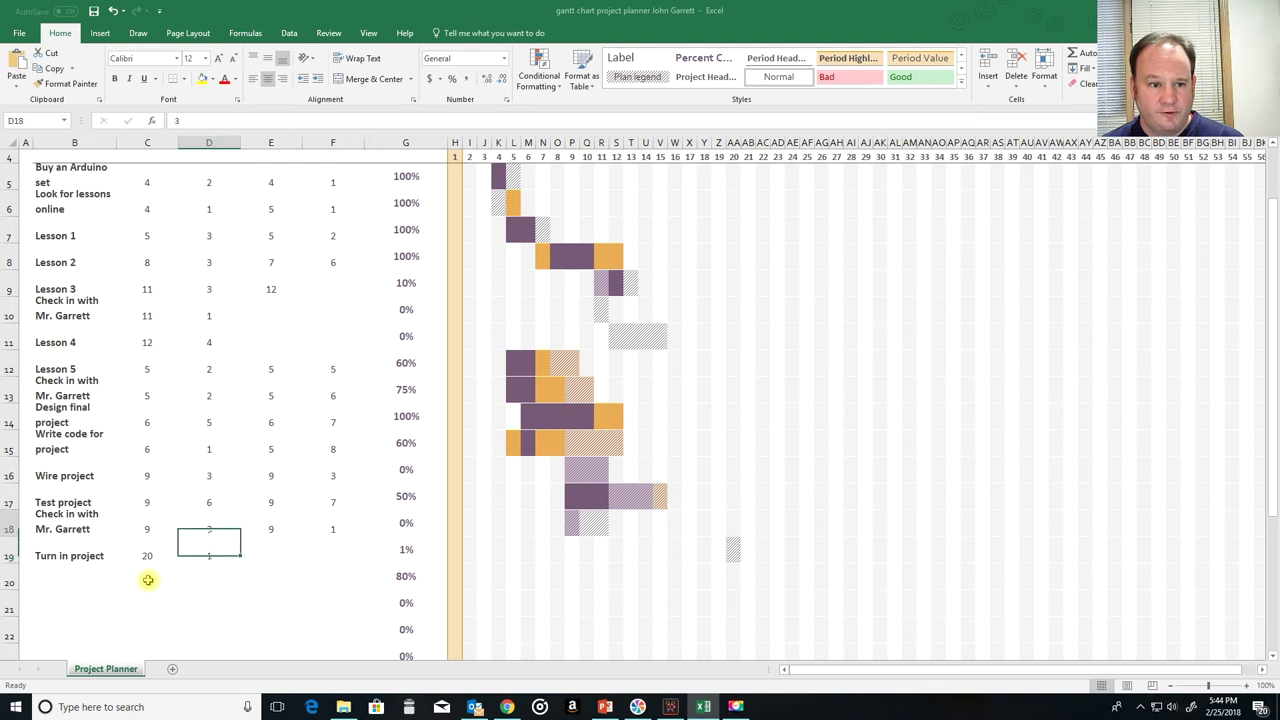
pyautogui.press('Left')
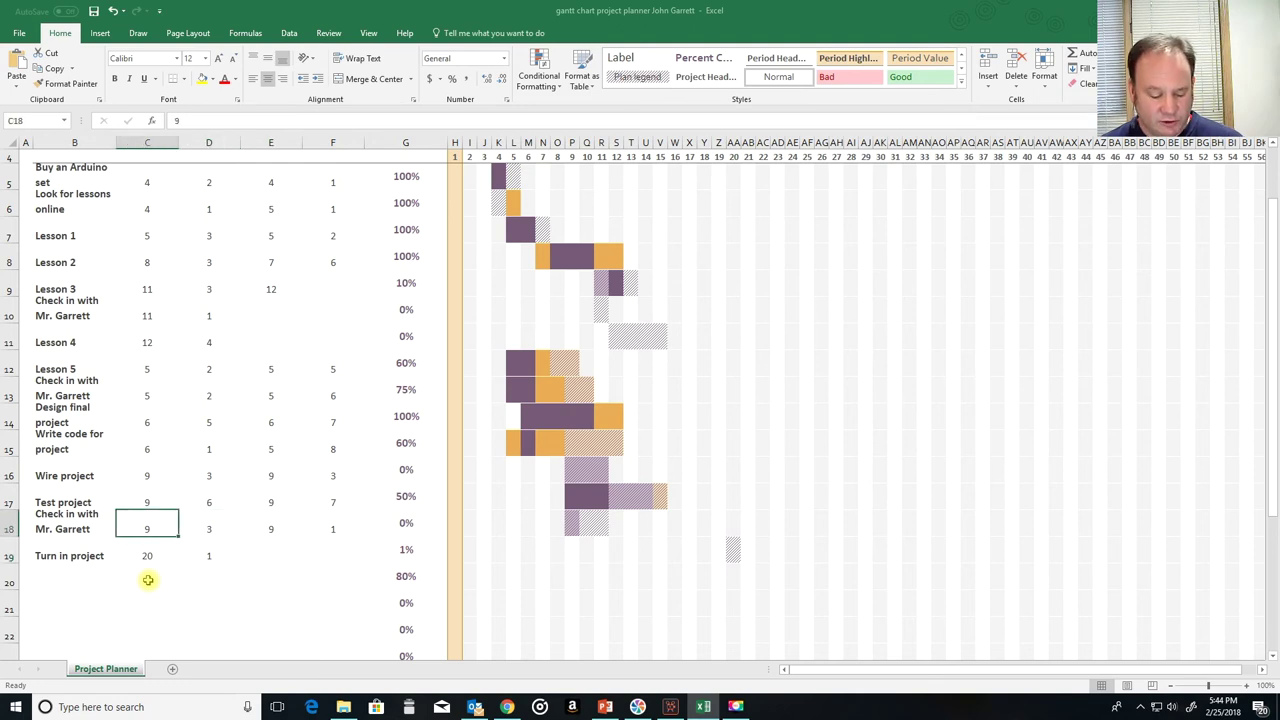
pyautogui.write('19')
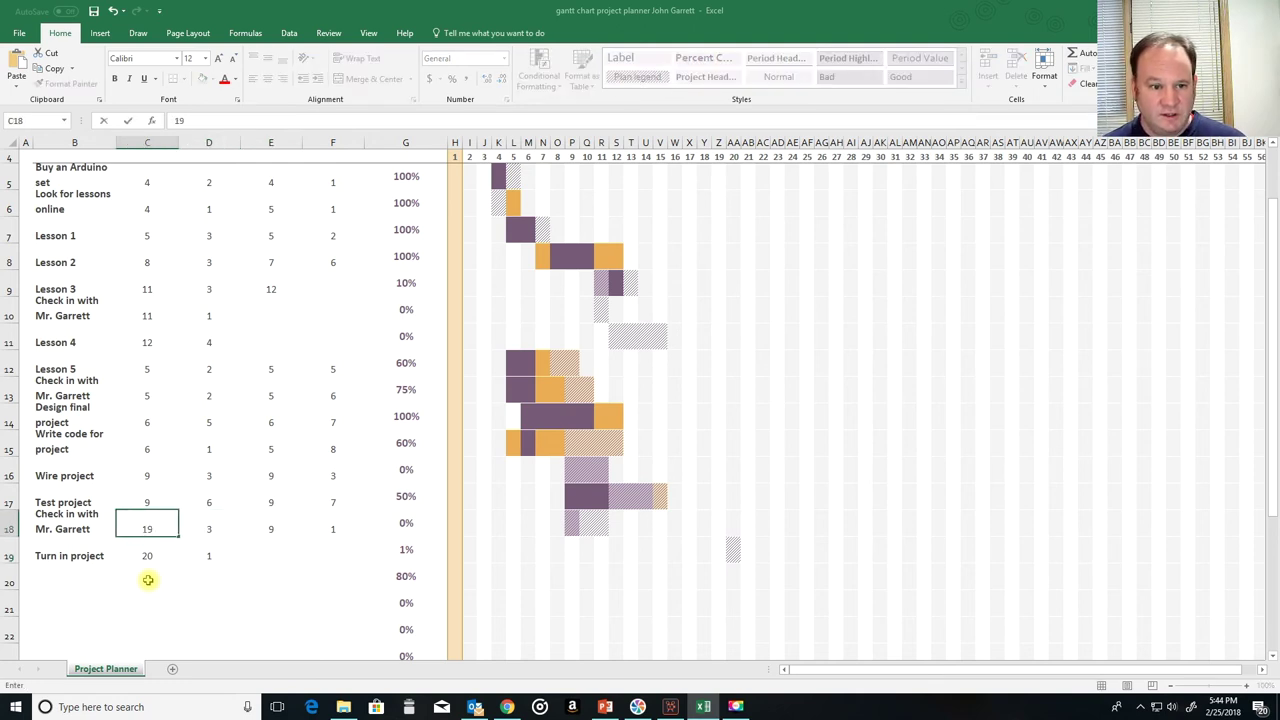
pyautogui.press('Tab')
pyautogui.write('1')
pyautogui.press('Tab')
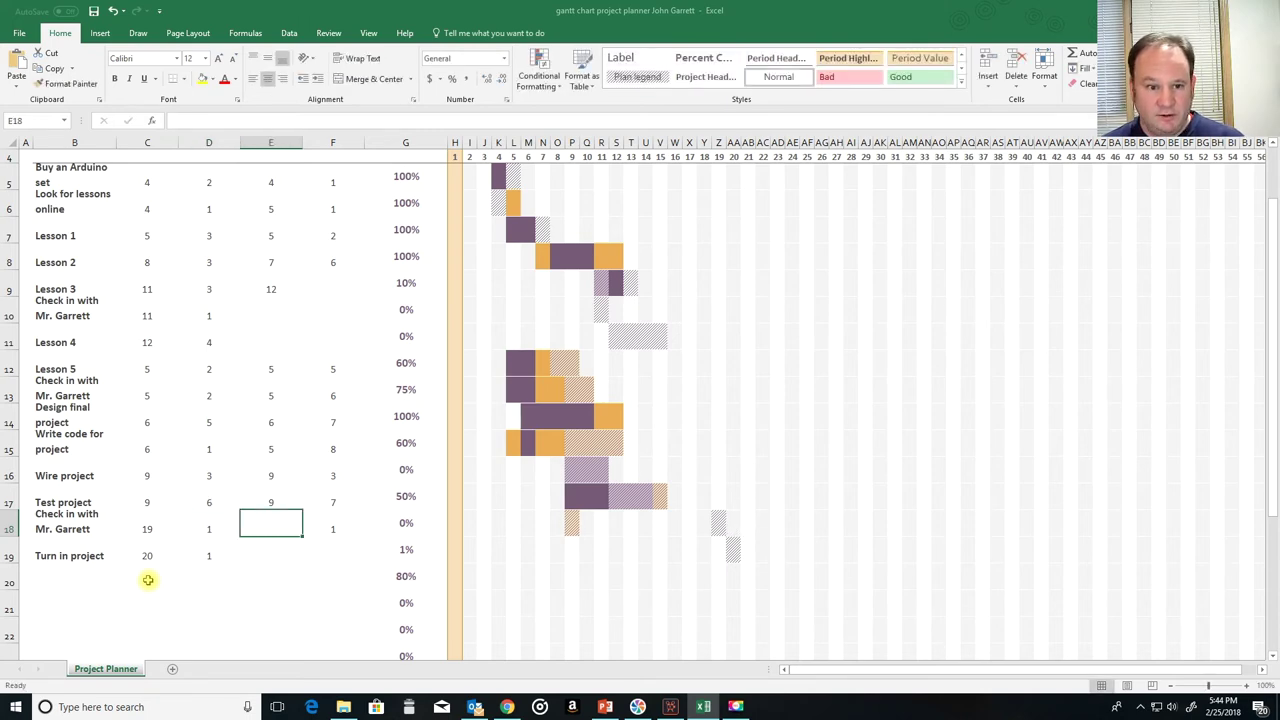
pyautogui.press('Tab')
# Step: Enter 0% progress in G19 up through G12, Turn in project back to Lesson 5
pyautogui.press('Up')
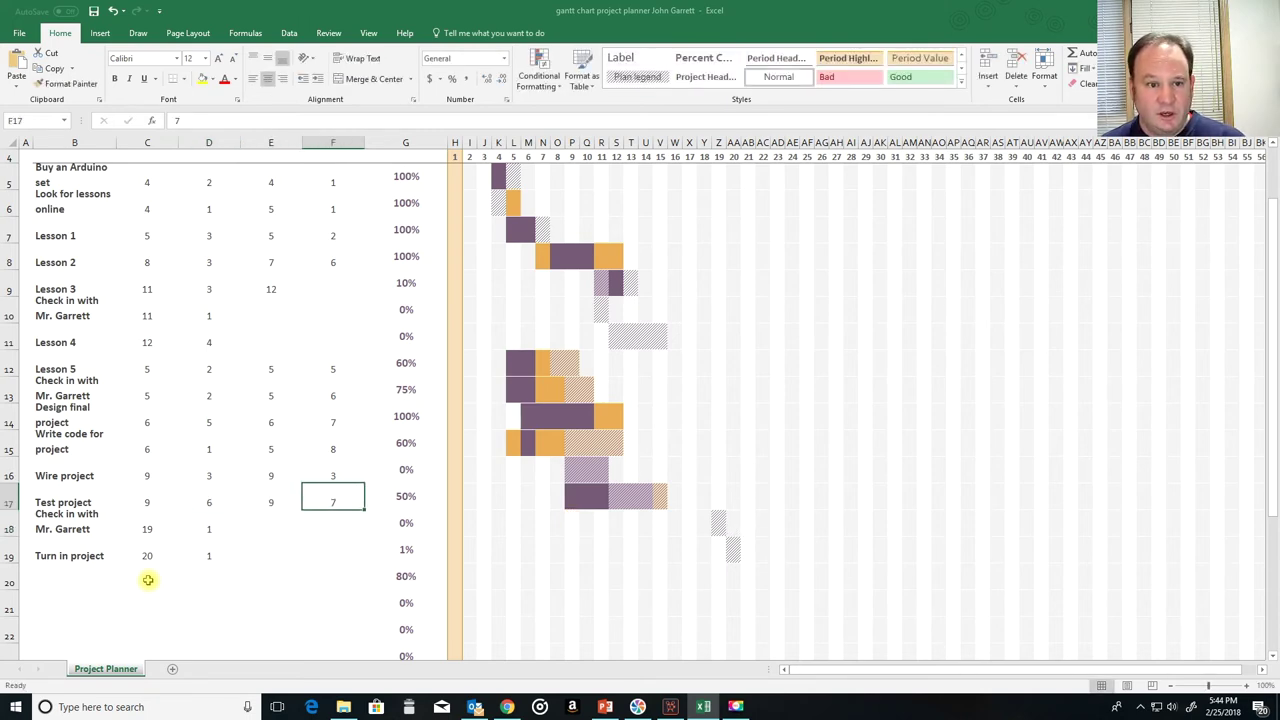
pyautogui.press('Left')
pyautogui.press('Right')
pyautogui.press('Right')
pyautogui.press('Down')
pyautogui.press('Down')
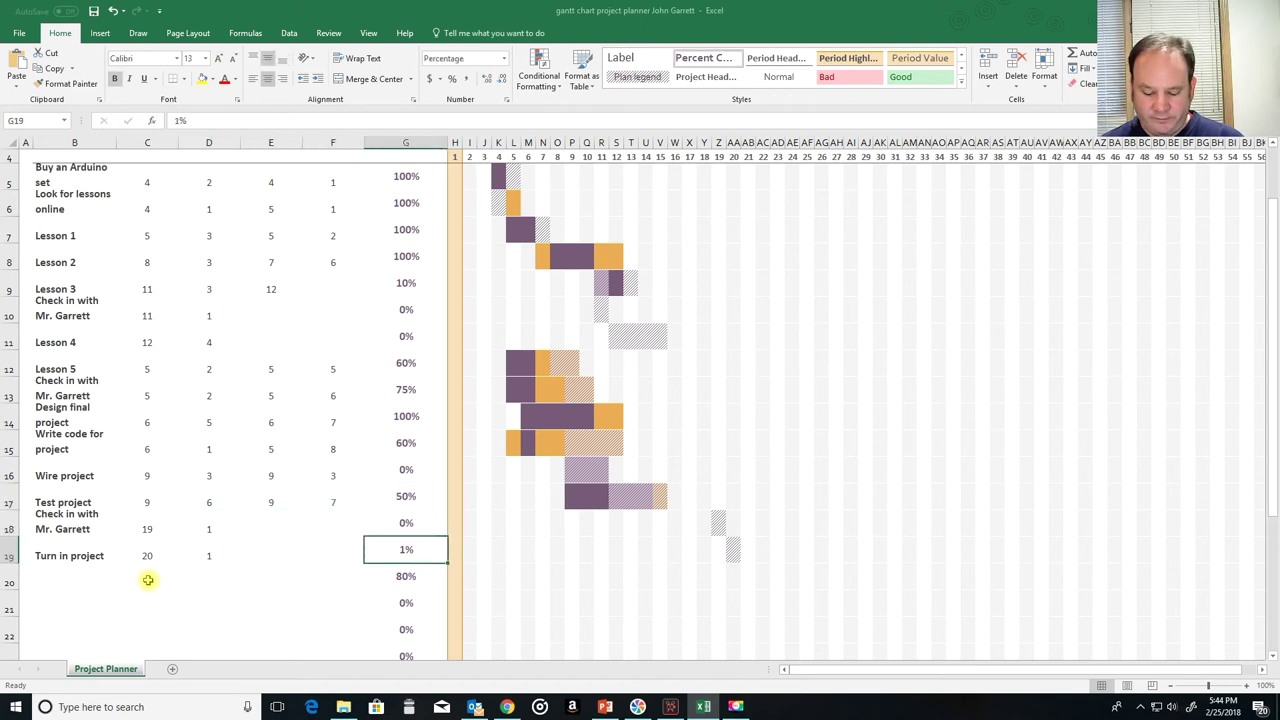
pyautogui.write('0')
pyautogui.press('Up')
pyautogui.press('Up')
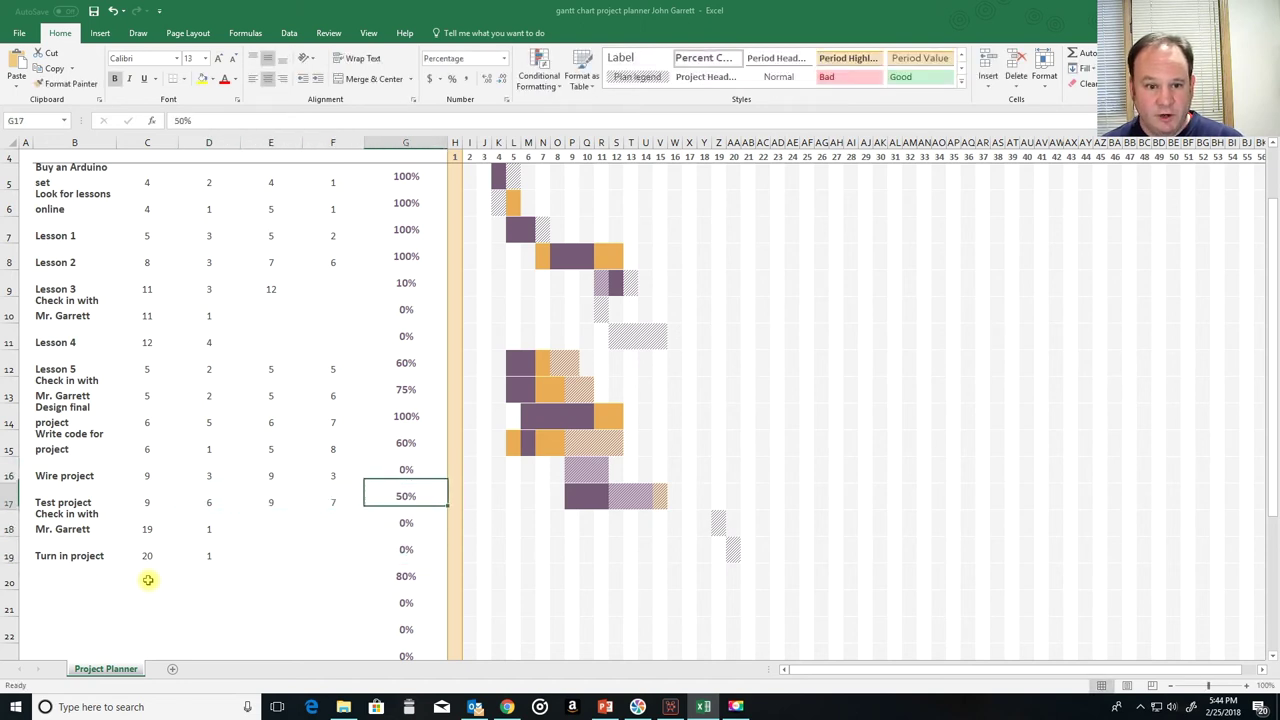
pyautogui.write('0')
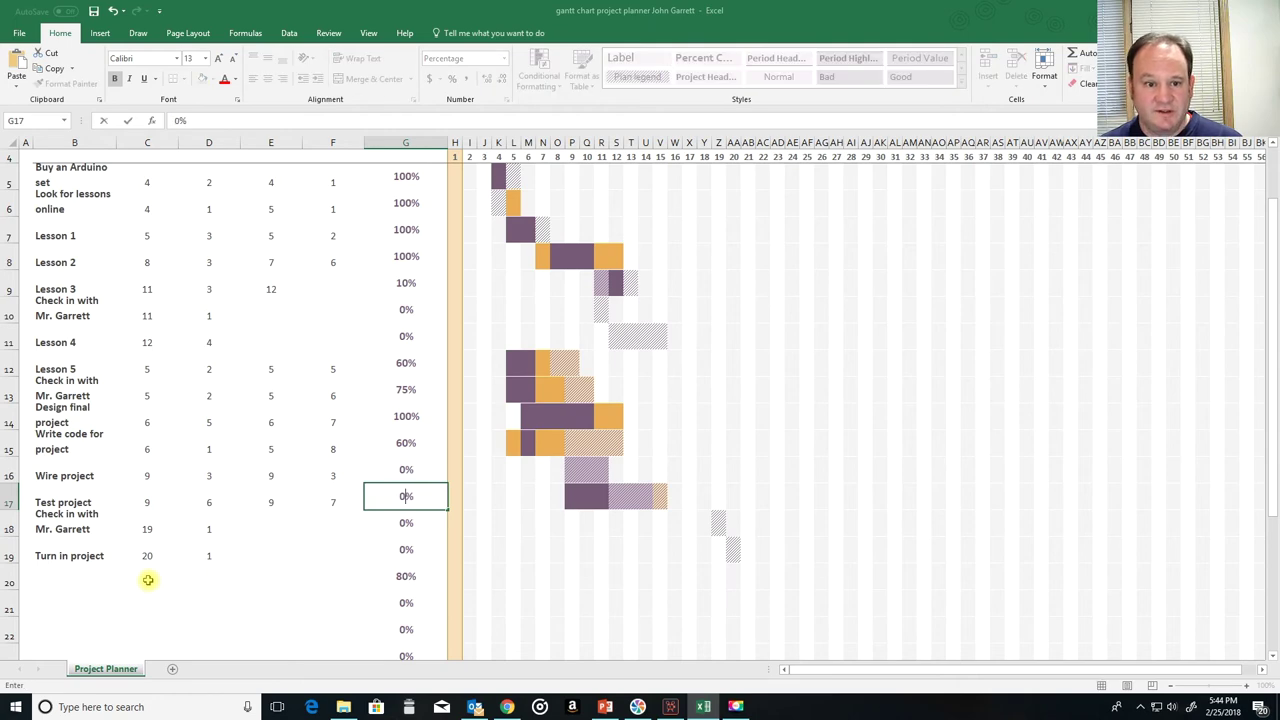
pyautogui.press('Up')
pyautogui.press('Up')
pyautogui.write('0')
pyautogui.press('Up')
pyautogui.write('0')
pyautogui.press('Up')
pyautogui.write('0')
pyautogui.press('Up')
pyautogui.write('0')
pyautogui.press('Left')
pyautogui.press('Left')
pyautogui.press('Left')
pyautogui.press('Left')
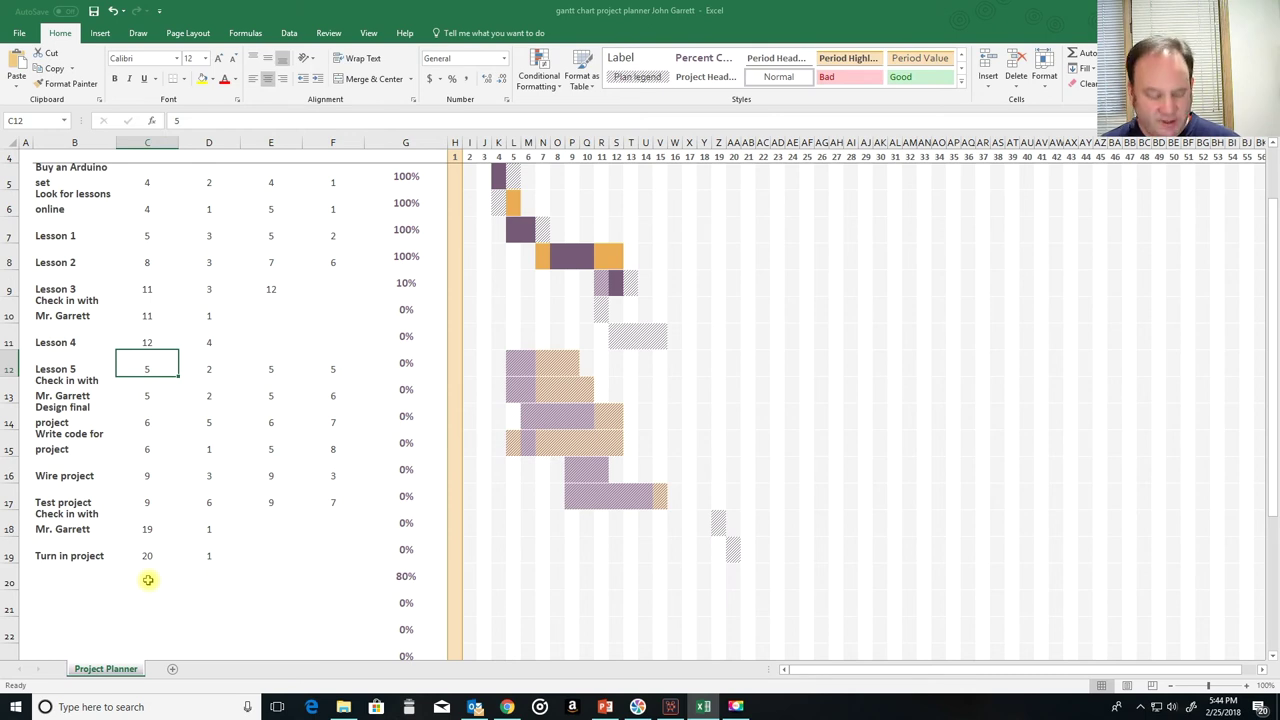
# Step: Set Lesson 5's plan start to 16, and the check-in's plan start to 18 with duration 1
pyautogui.write('1')
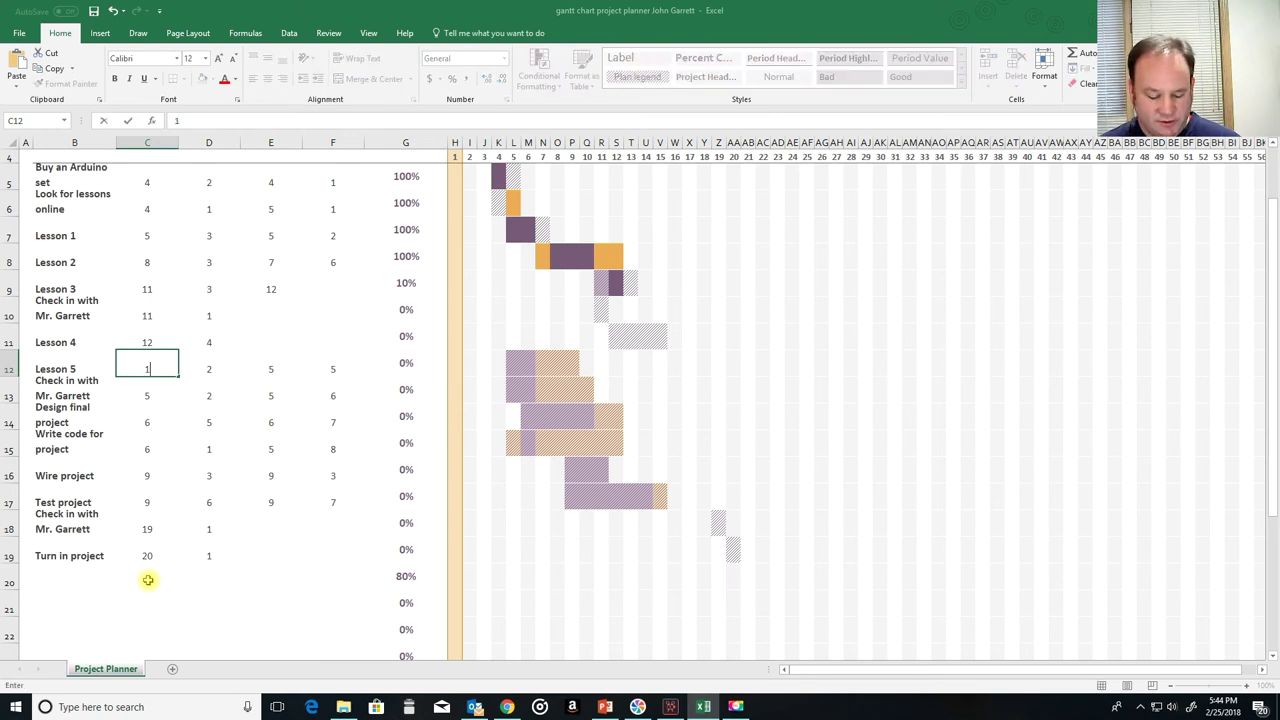
pyautogui.write('6')
pyautogui.press('Return')
pyautogui.press('Up')
pyautogui.press('Down')
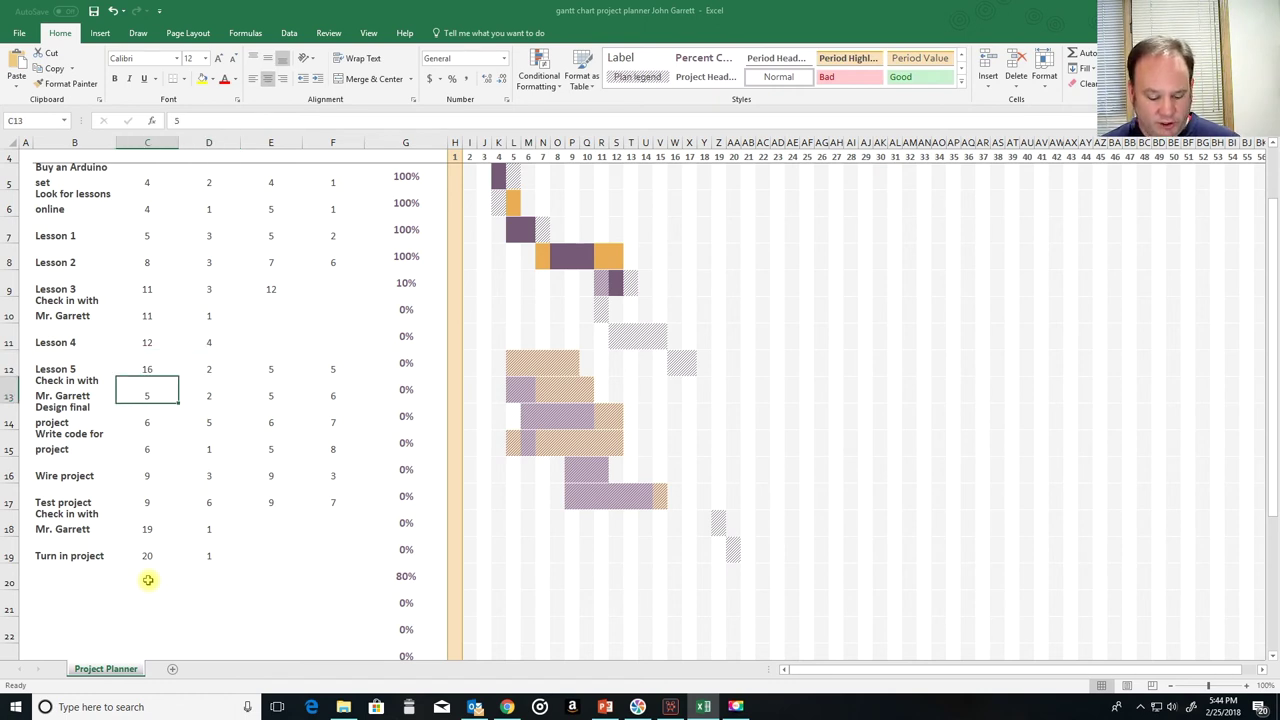
pyautogui.write('18')
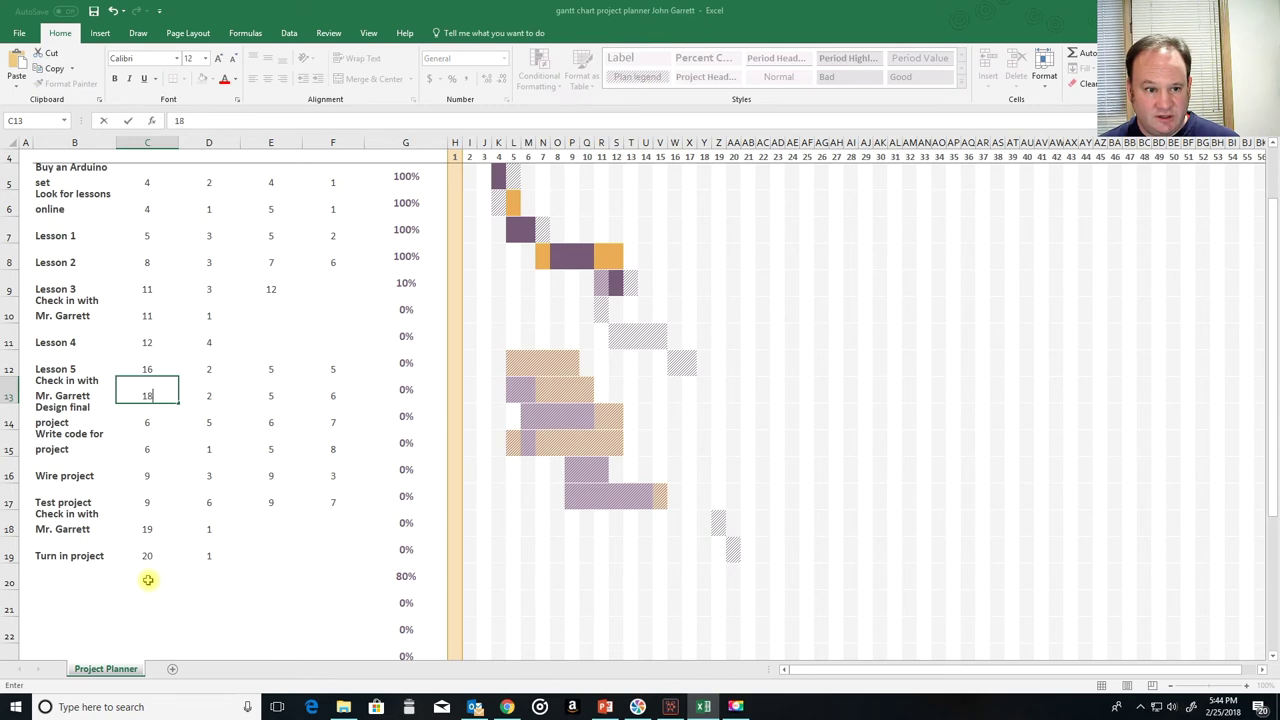
pyautogui.press('Tab')
pyautogui.write('1')
pyautogui.press('Tab')
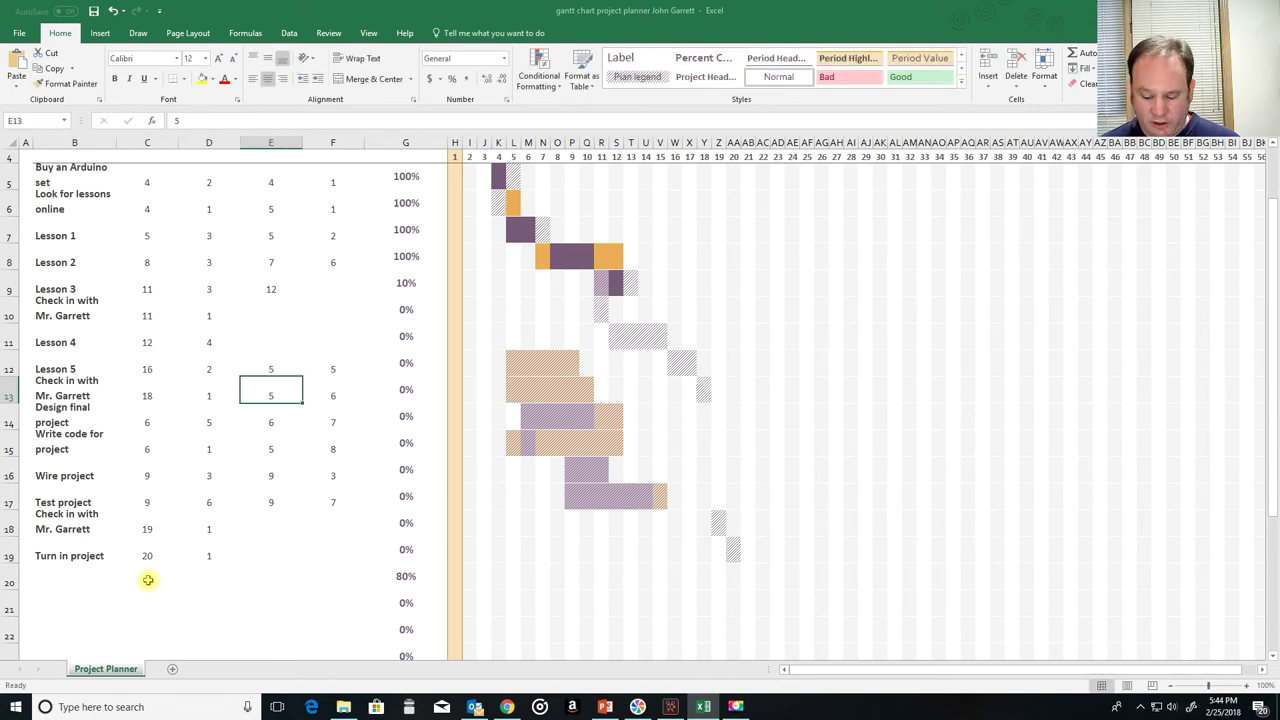
# Step: Clear the actual start and actual duration values in rows 12–17 (E12:F17)
pyautogui.press('Delete')
pyautogui.press('Tab')
pyautogui.press('Delete')
pyautogui.press('Up')
pyautogui.press('Left')
pyautogui.press('Delete')
pyautogui.press('Right')
pyautogui.press('Delete')
pyautogui.press('Down')
pyautogui.press('Down')
pyautogui.press('Delete')
pyautogui.press('Left')
pyautogui.press('Delete')
pyautogui.press('Down')
pyautogui.press('Delete')
pyautogui.press('Right')
pyautogui.press('Delete')
pyautogui.press('Down')
pyautogui.press('Delete')
pyautogui.press('Down')
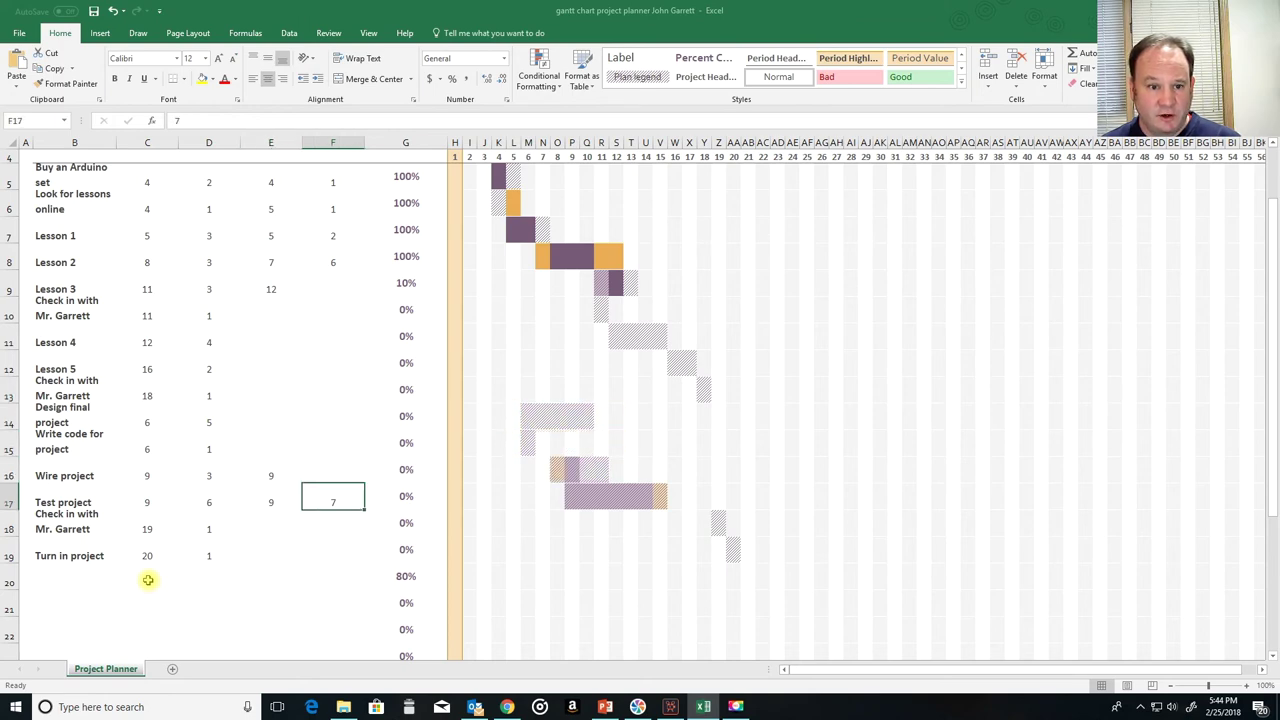
pyautogui.press('Left')
pyautogui.press('Delete')
pyautogui.press('Up')
pyautogui.press('Delete')
pyautogui.press('Right')
pyautogui.press('Down')
pyautogui.press('Delete')
pyautogui.press('Up')
pyautogui.press('Up')
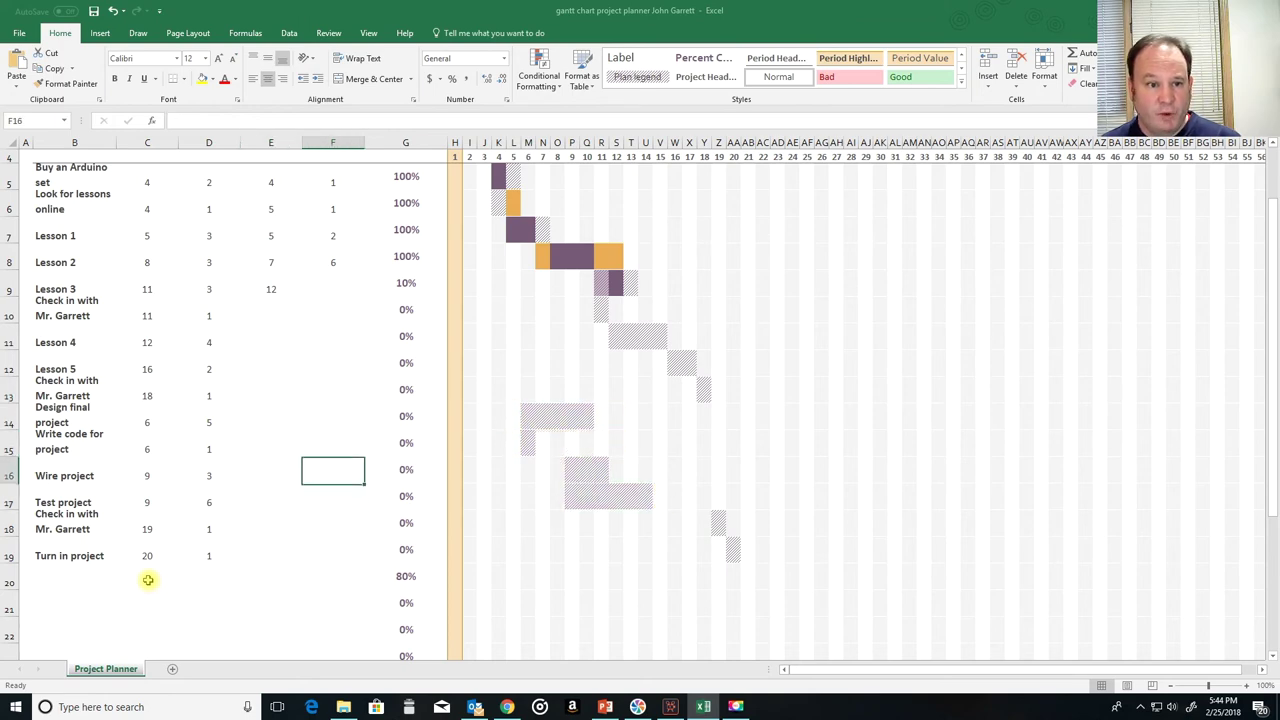
pyautogui.press('Left')
pyautogui.press('Left')
pyautogui.press('Left')
pyautogui.press('Up')
# Step: Plan Design final project at start 19 for 3, and Write code for project at 21 for 5
pyautogui.write('1')
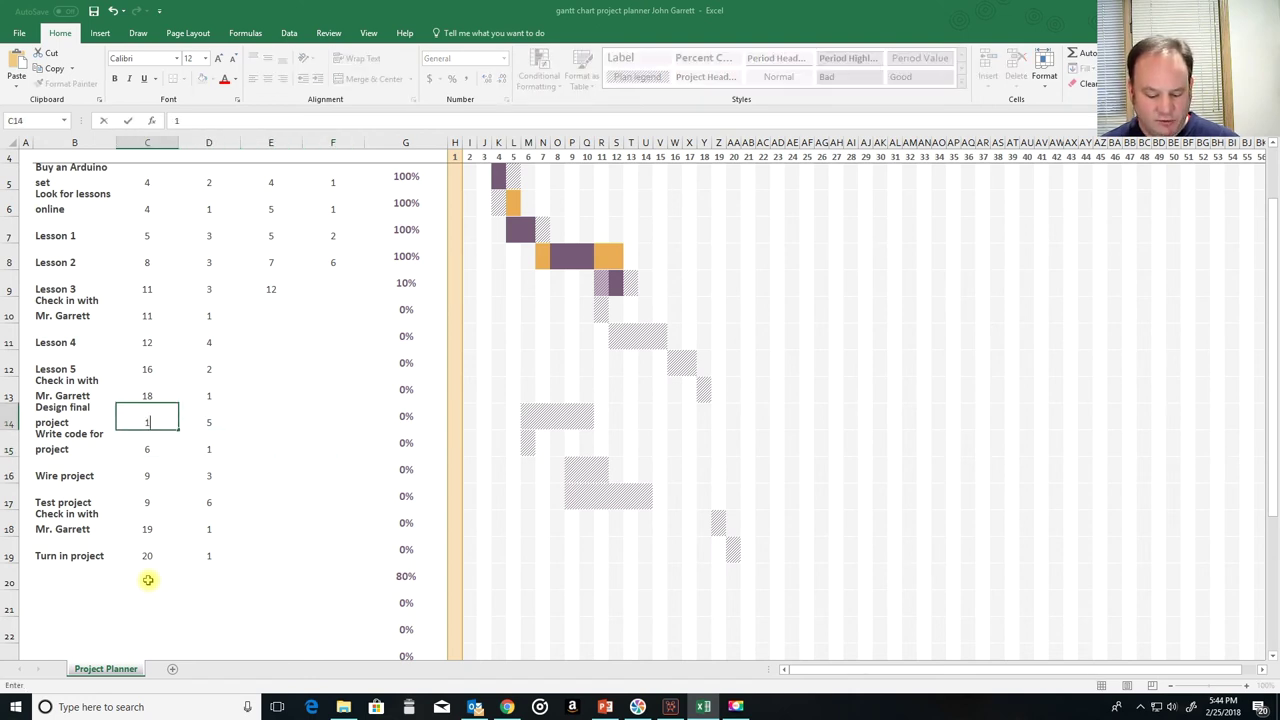
pyautogui.write('9')
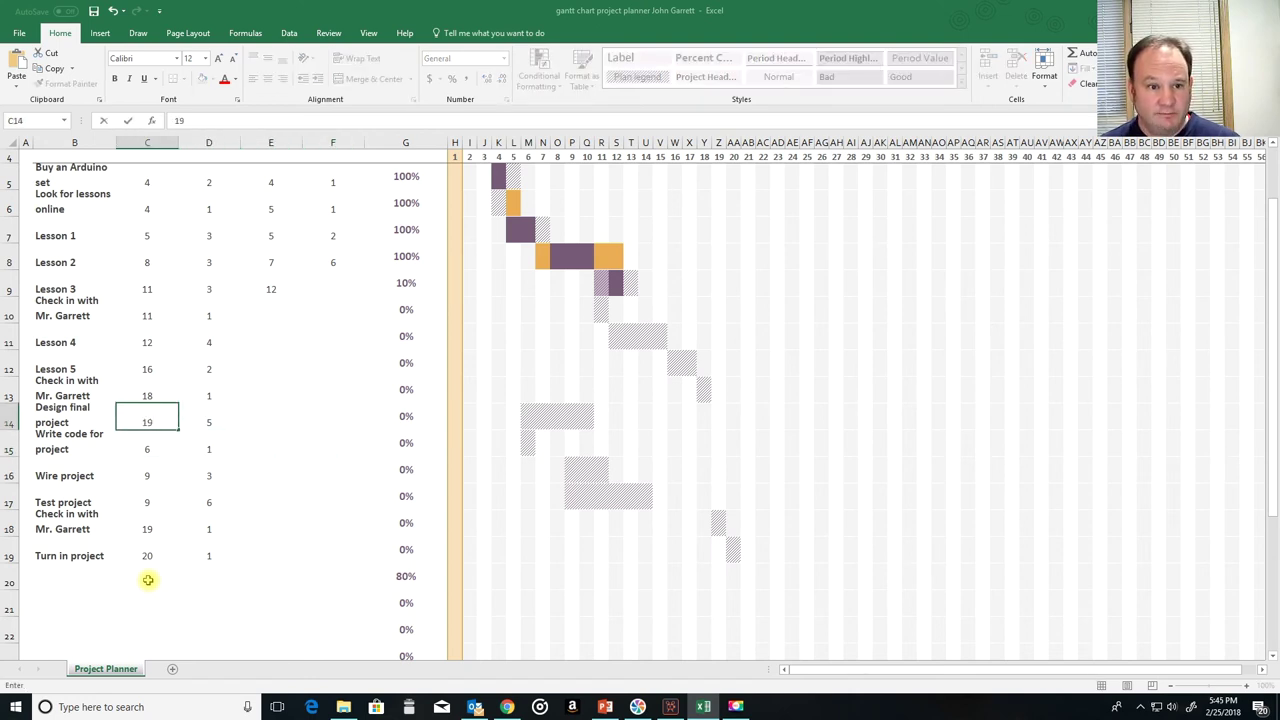
pyautogui.press('Tab')
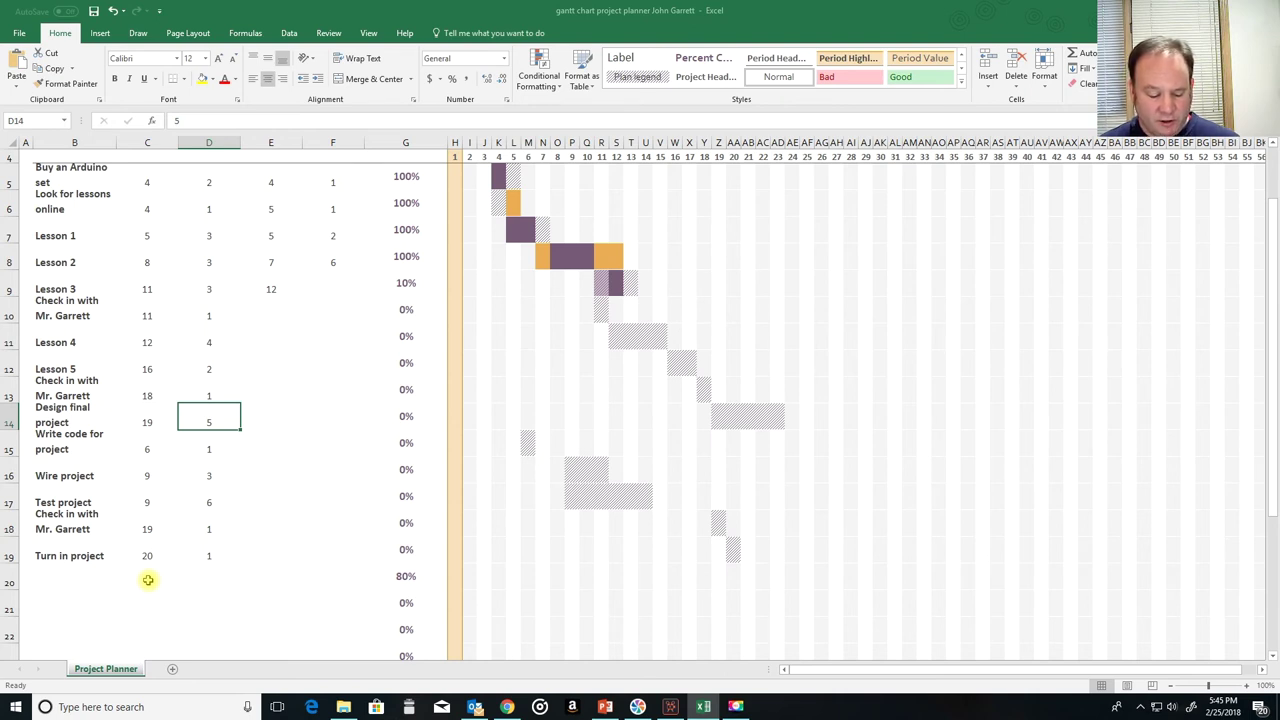
pyautogui.write('3')
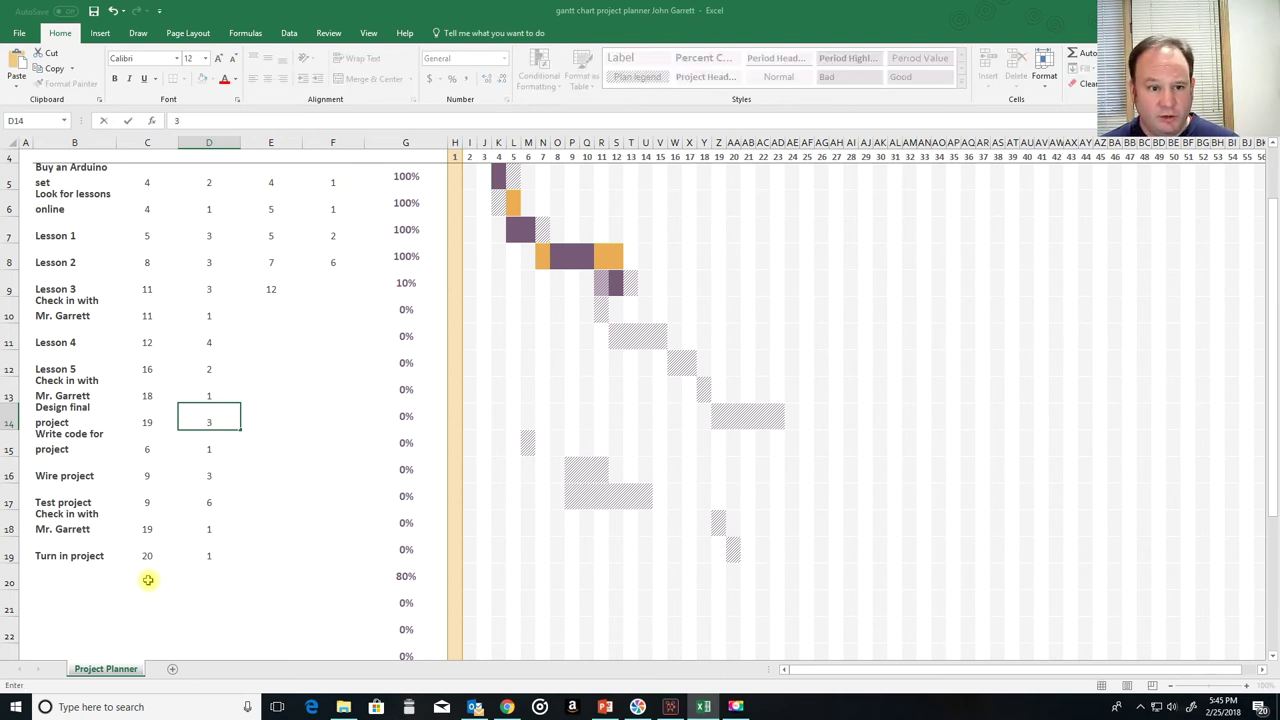
pyautogui.press('Return')
pyautogui.press('Left')
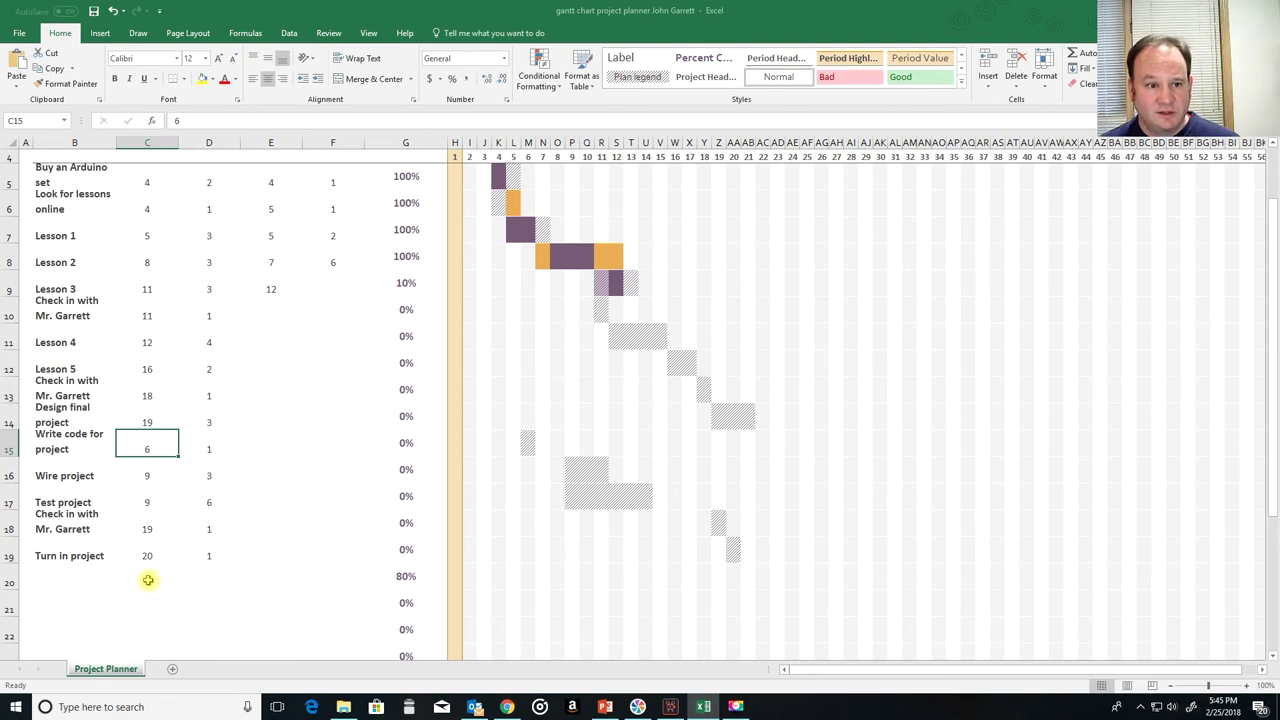
pyautogui.write('21')
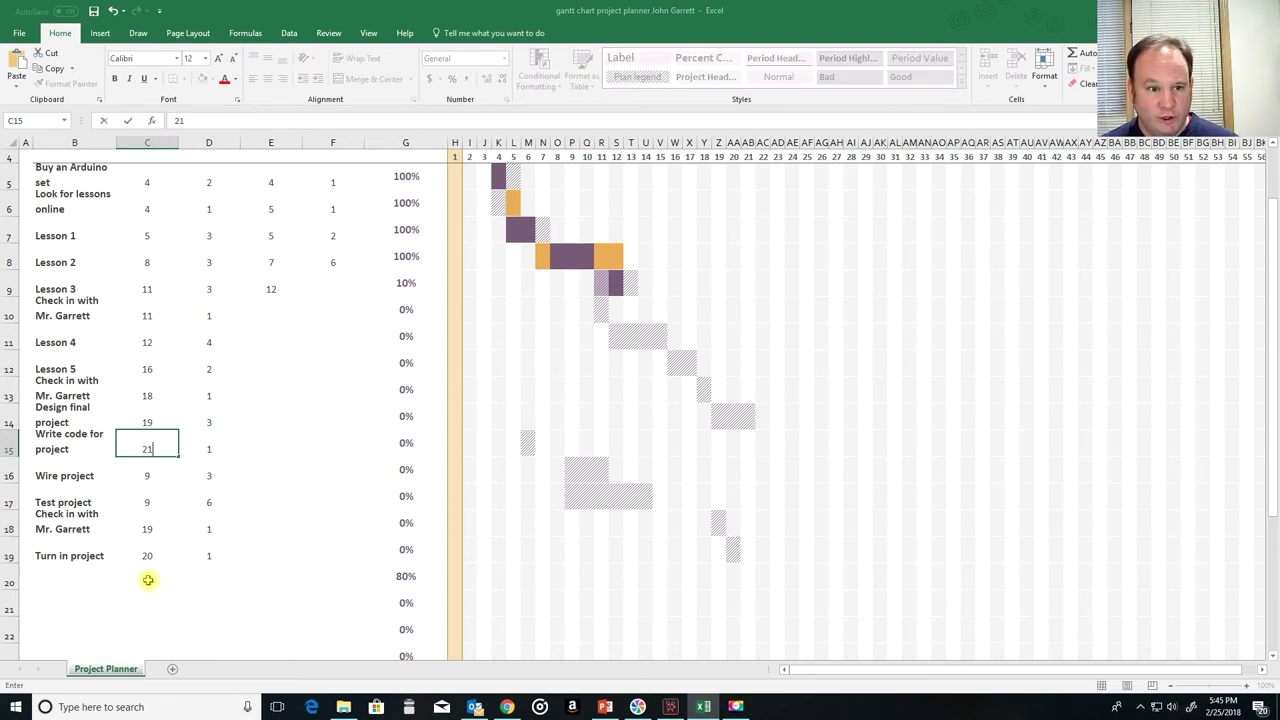
pyautogui.press('Tab')
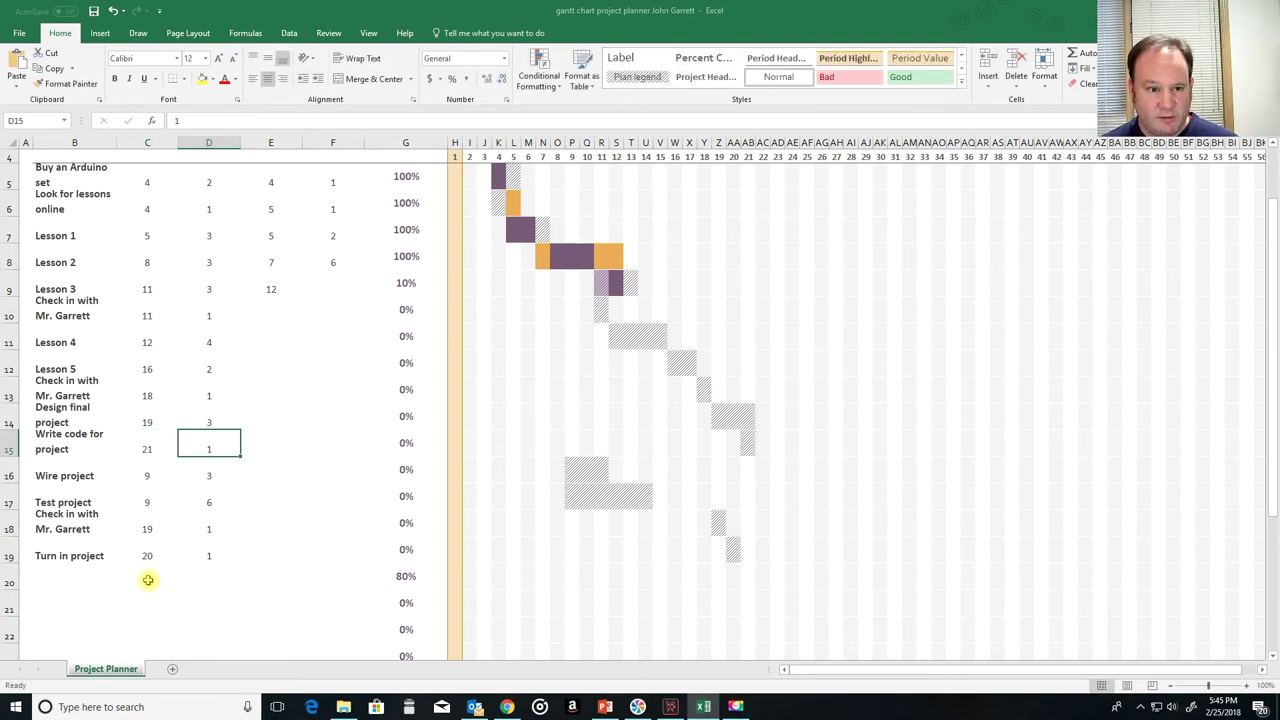
pyautogui.write('5')
pyautogui.press('Return')
pyautogui.press('Left')
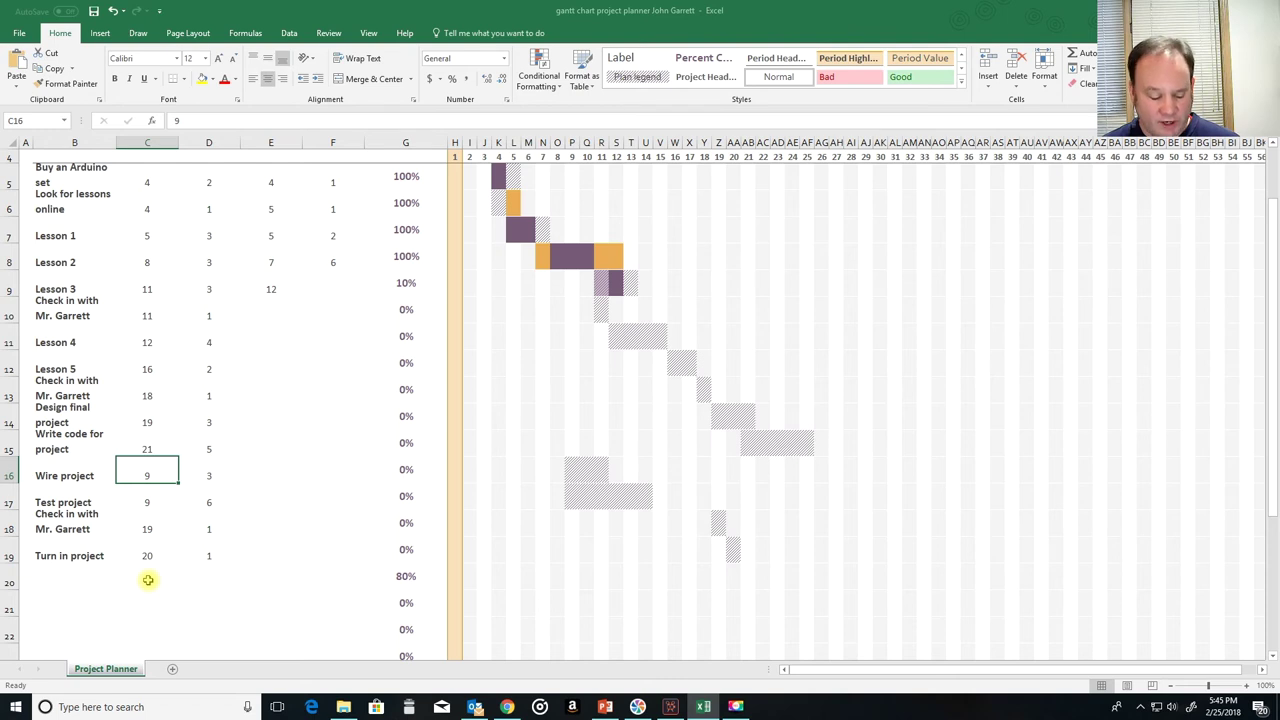
# Step: Plan Wire project at start 20 for 2, and Test project at 26 for 3
pyautogui.write('20')
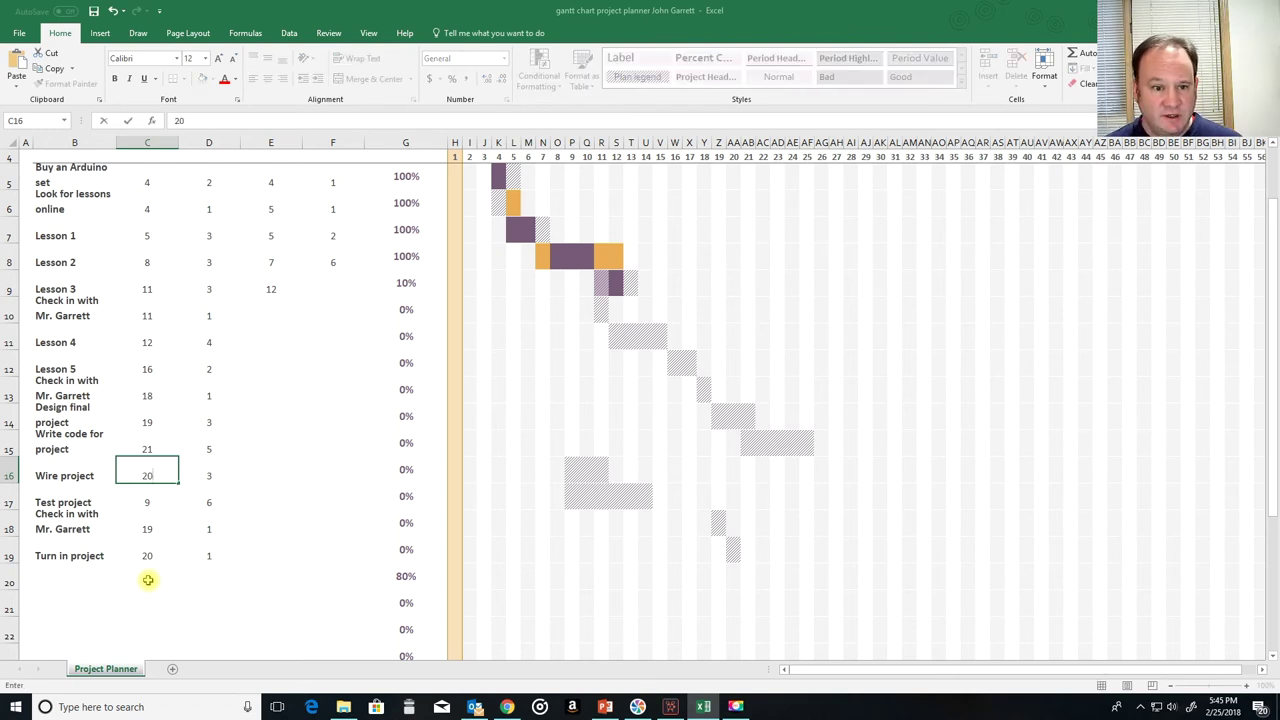
pyautogui.press('Tab')
pyautogui.write('2')
pyautogui.press('Return')
pyautogui.press('Left')
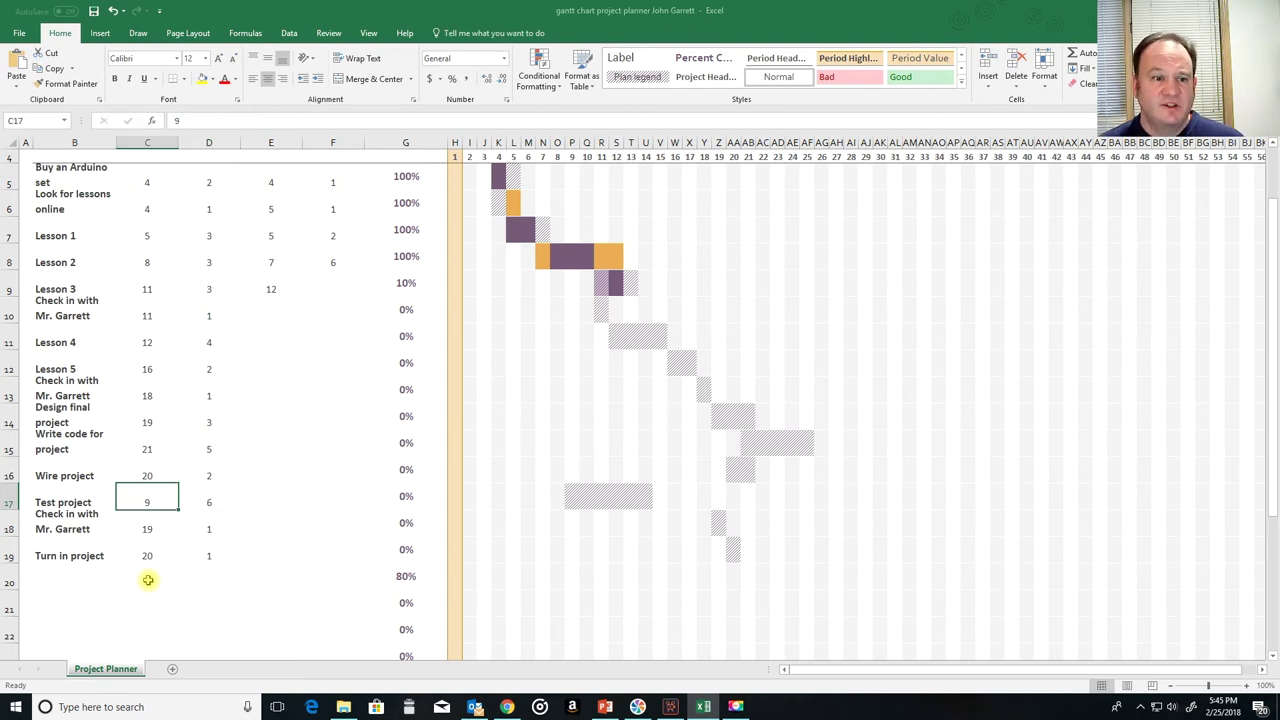
pyautogui.write('22')
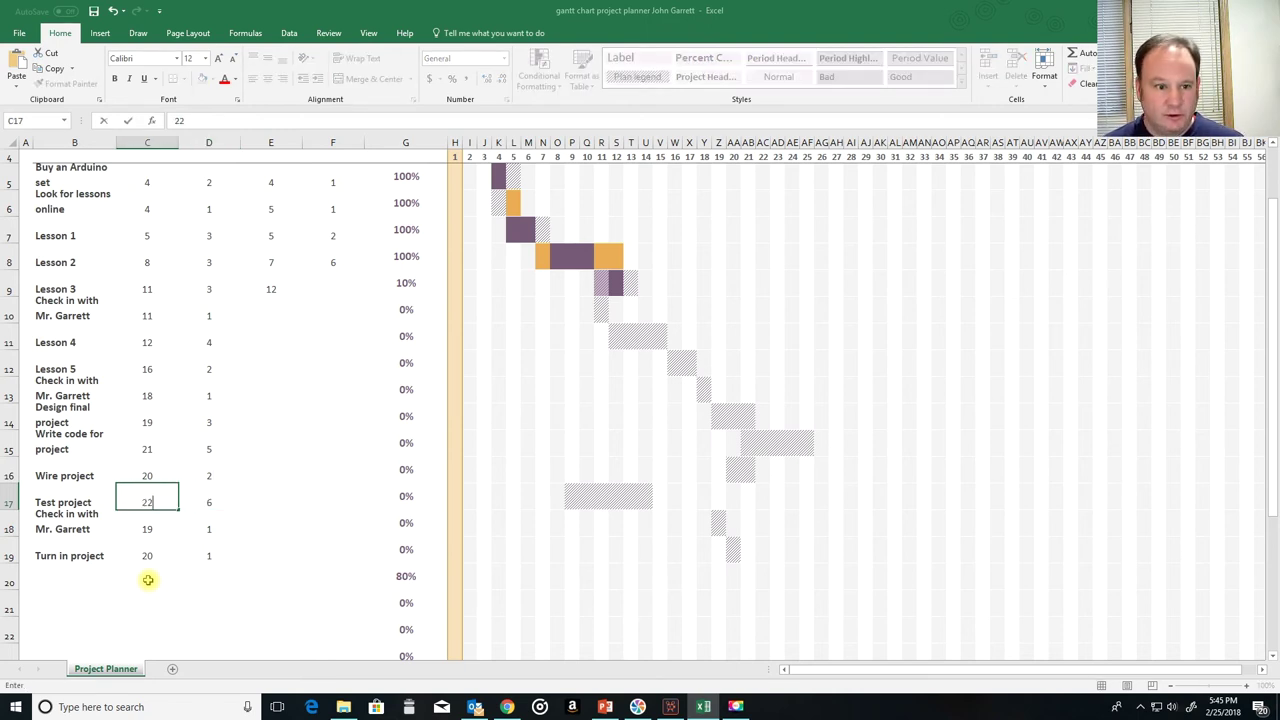
pyautogui.press('Up')
pyautogui.press('Down')
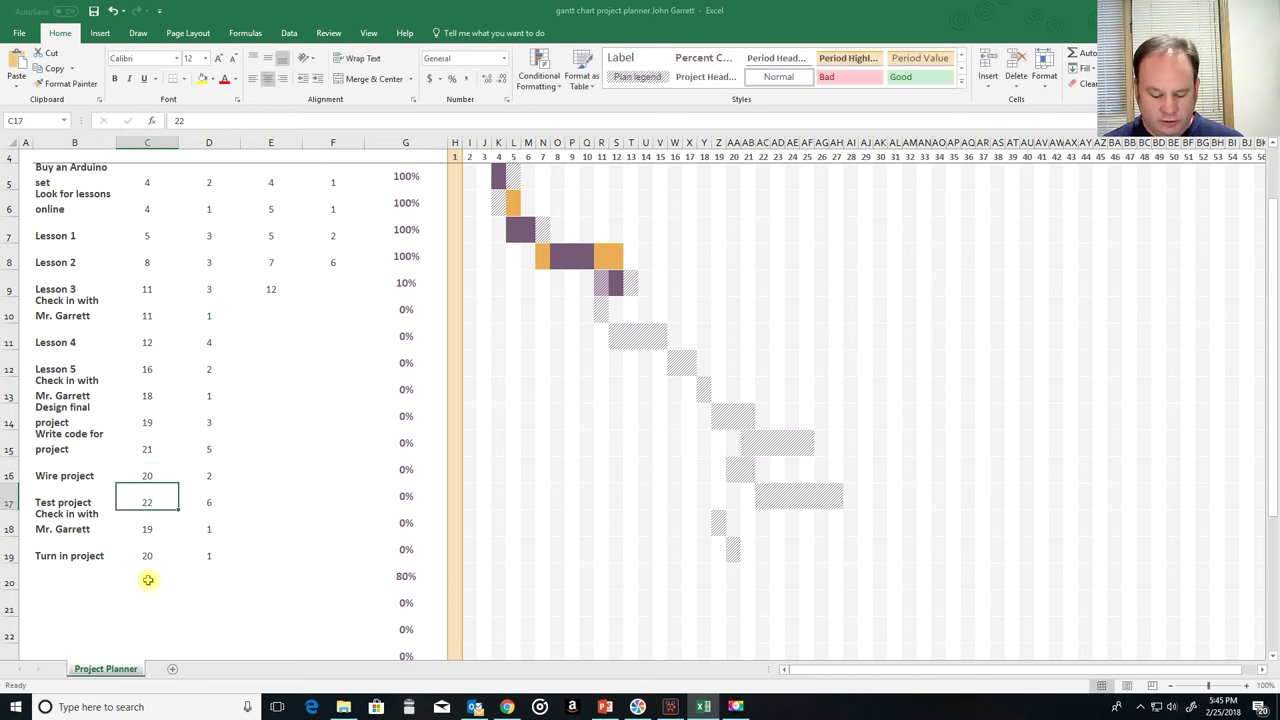
pyautogui.write('26')
pyautogui.press('Tab')
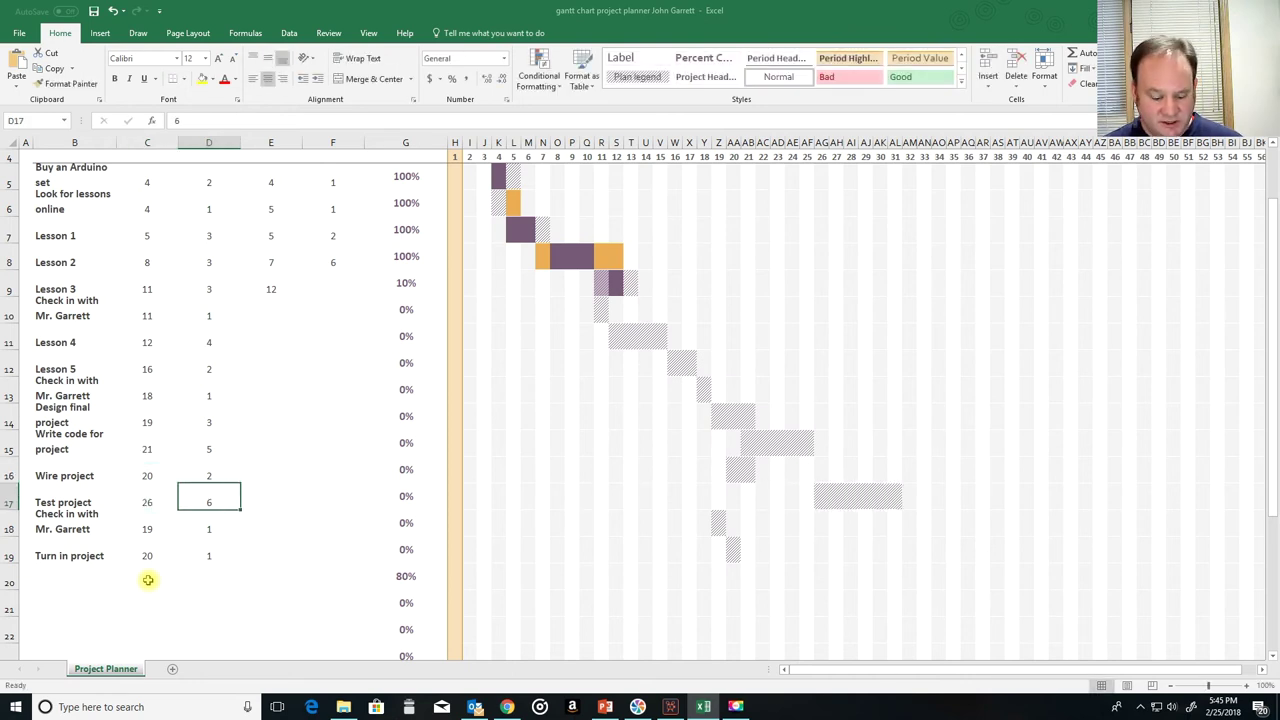
pyautogui.write('3')
pyautogui.press('Return')
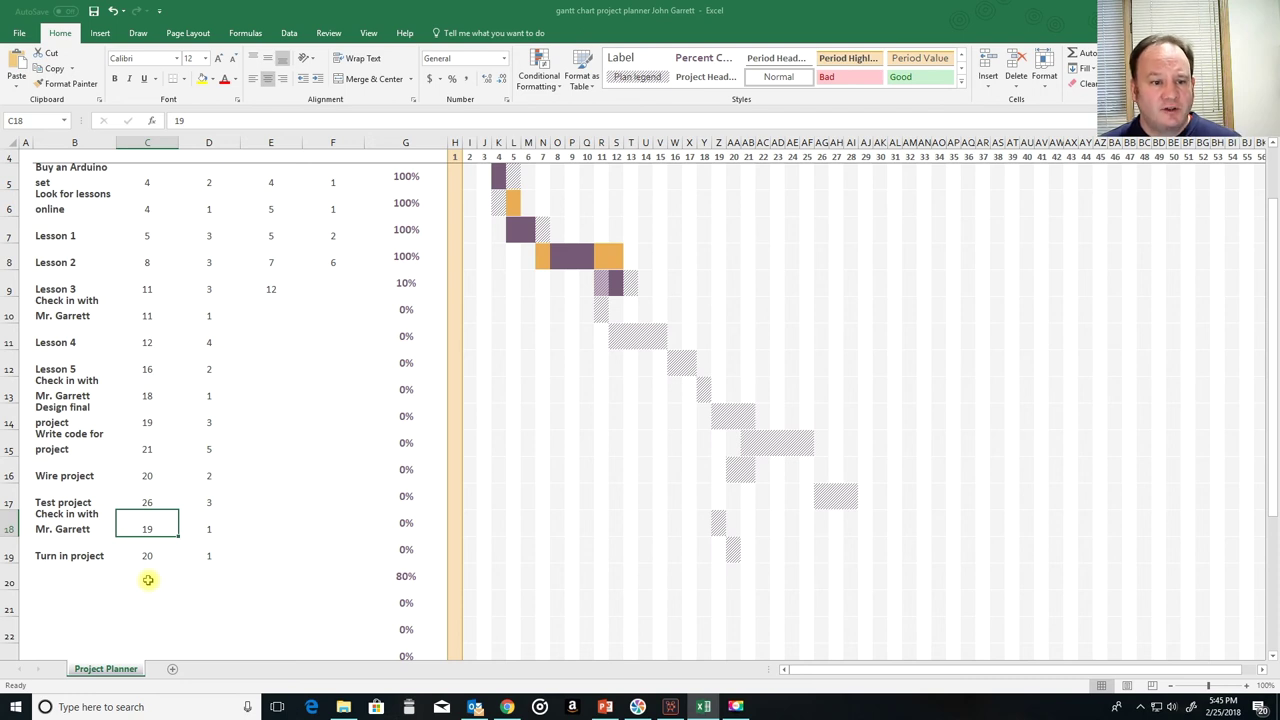
# Step: Push the final check-in's plan start to 225 and Turn in project's start to 28
pyautogui.write('2')
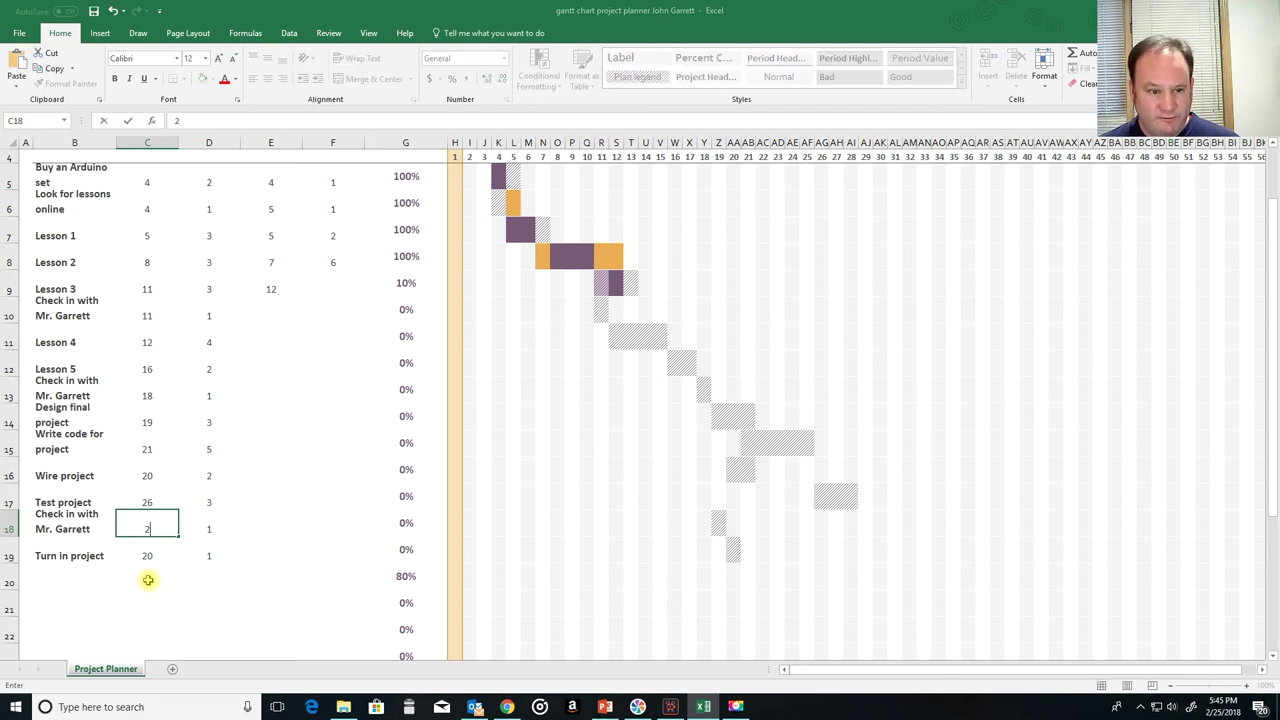
pyautogui.press('Tab')
pyautogui.press('Right')
pyautogui.press('Down')
pyautogui.press('Left')
pyautogui.press('Left')
pyautogui.press('Left')
pyautogui.press('Right')
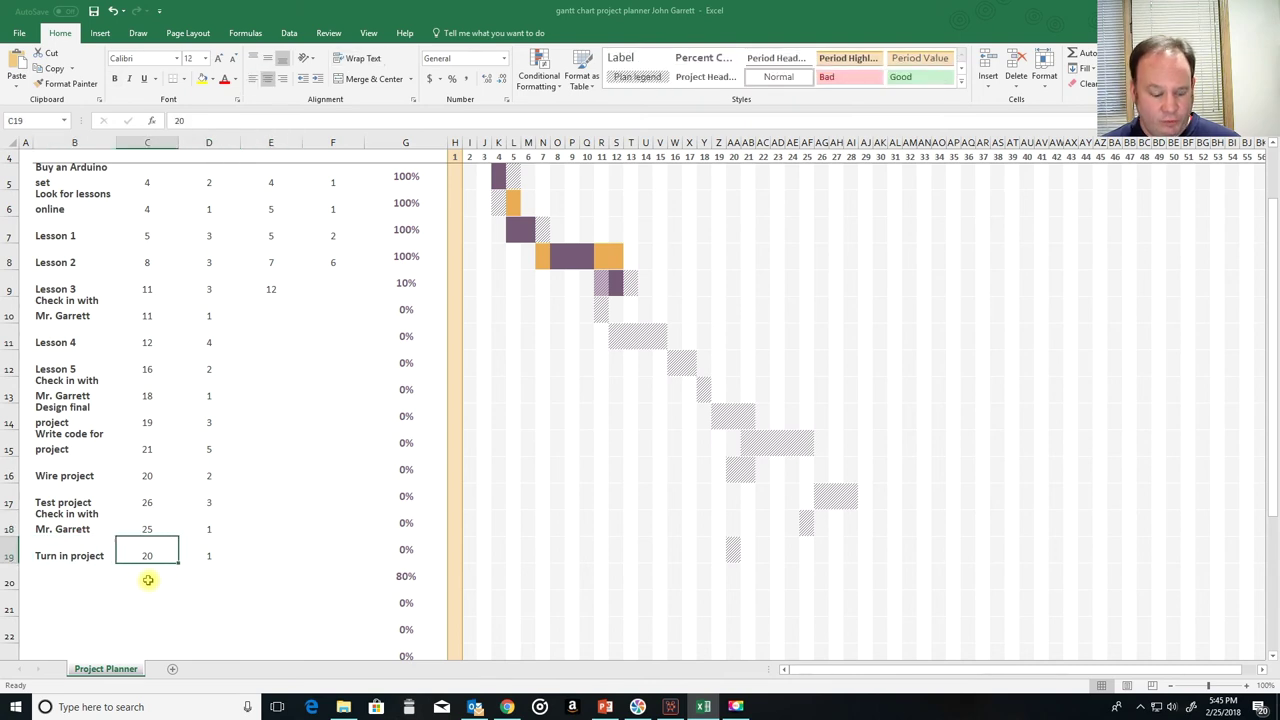
pyautogui.write('27')
pyautogui.press('Up')
pyautogui.press('Right')
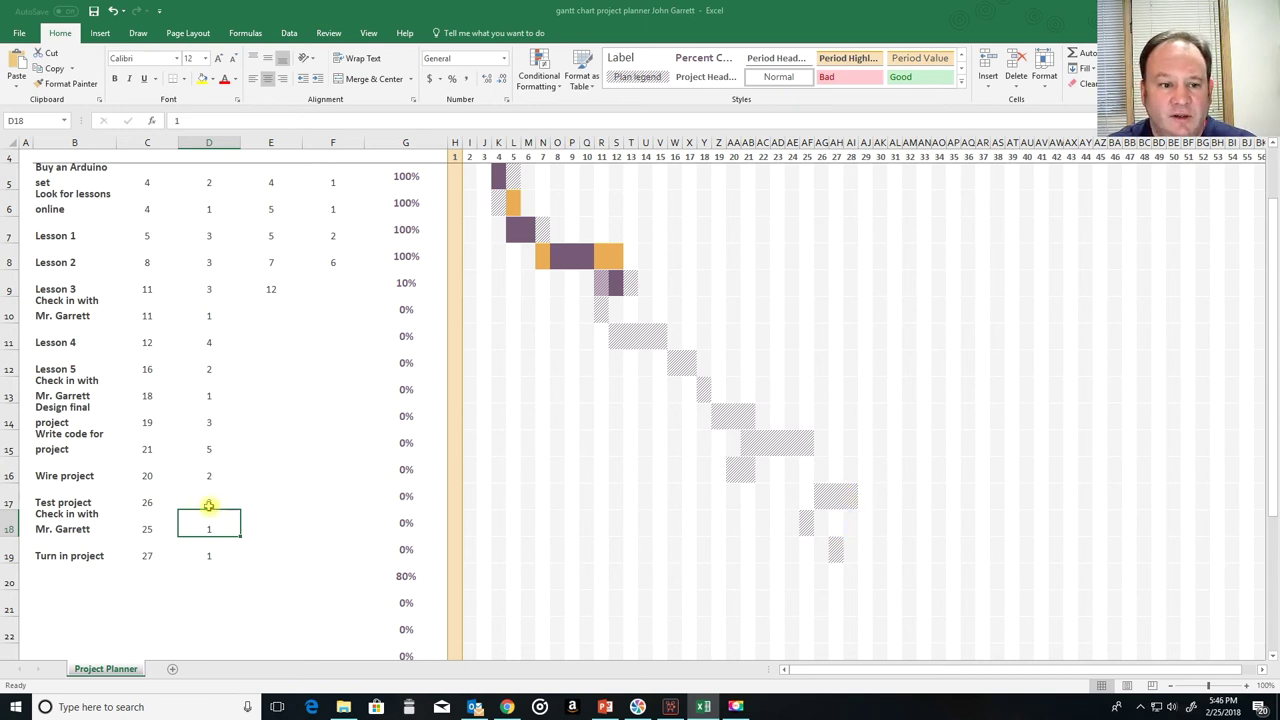
pyautogui.click(153, 525)
pyautogui.write('2')
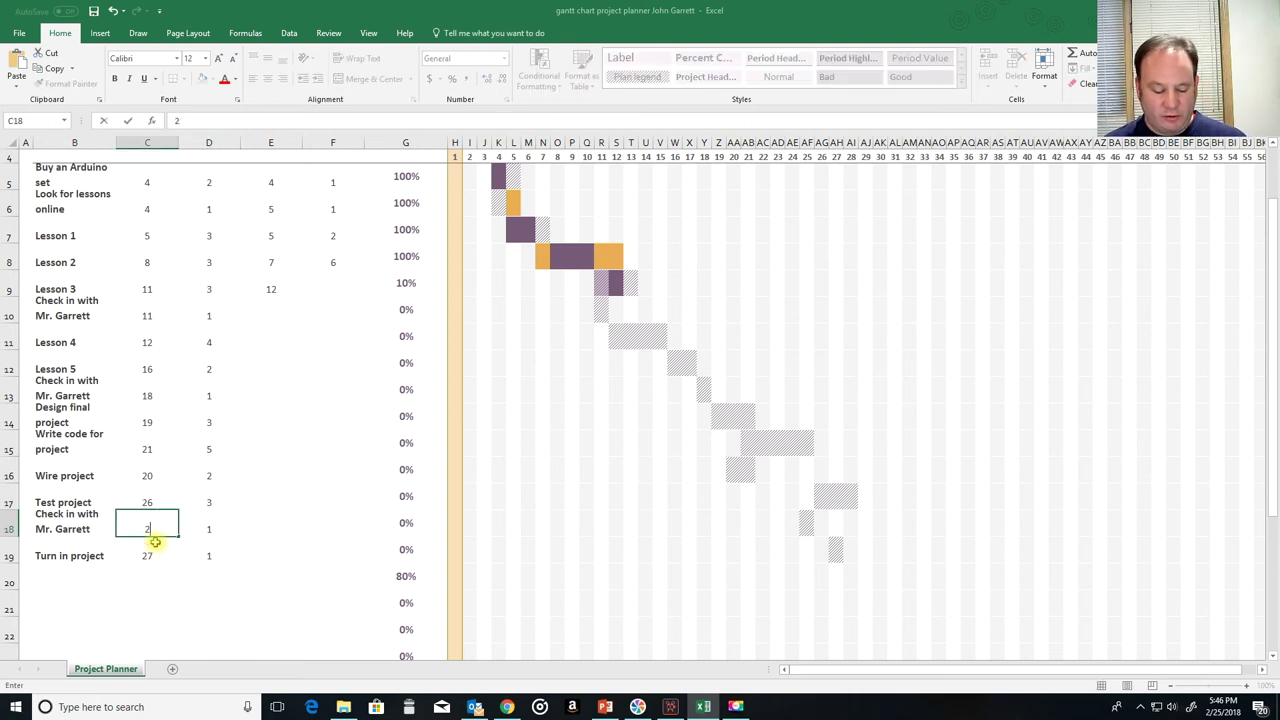
pyautogui.write('25')
pyautogui.press('Return')
pyautogui.write('2')
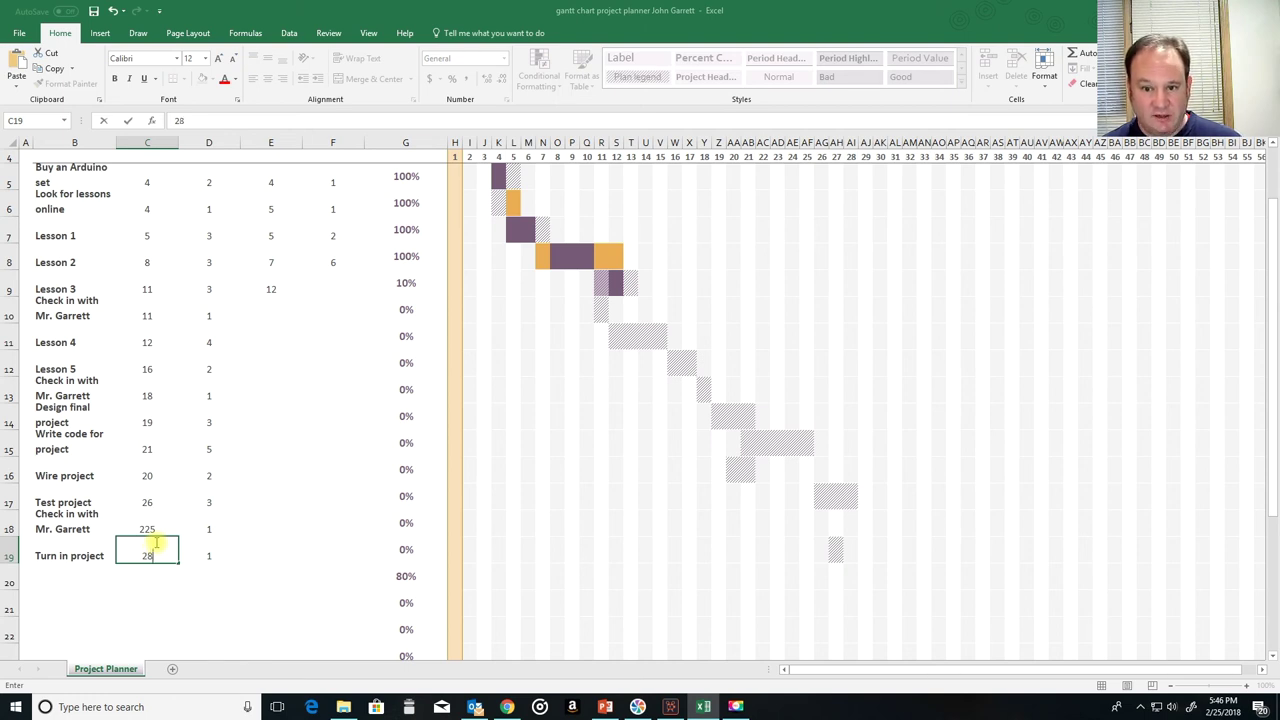
pyautogui.press('Tab')
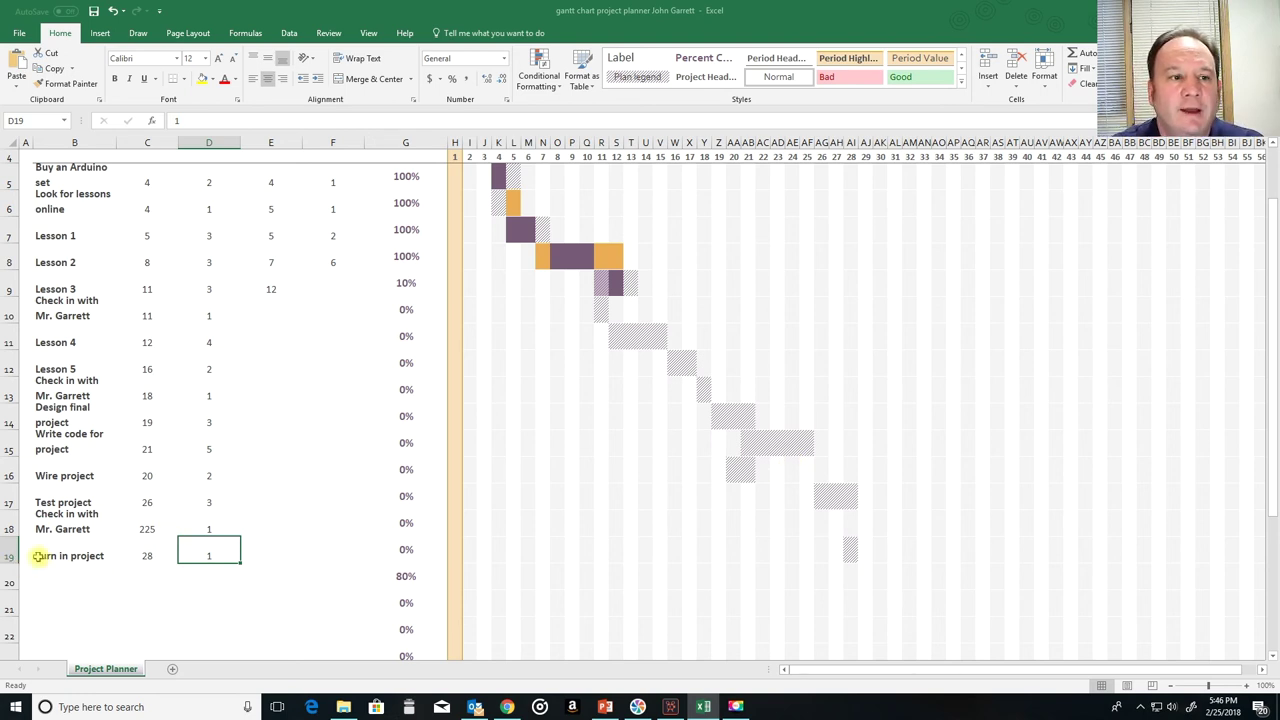
pyautogui.scroll(2, 37, 556)
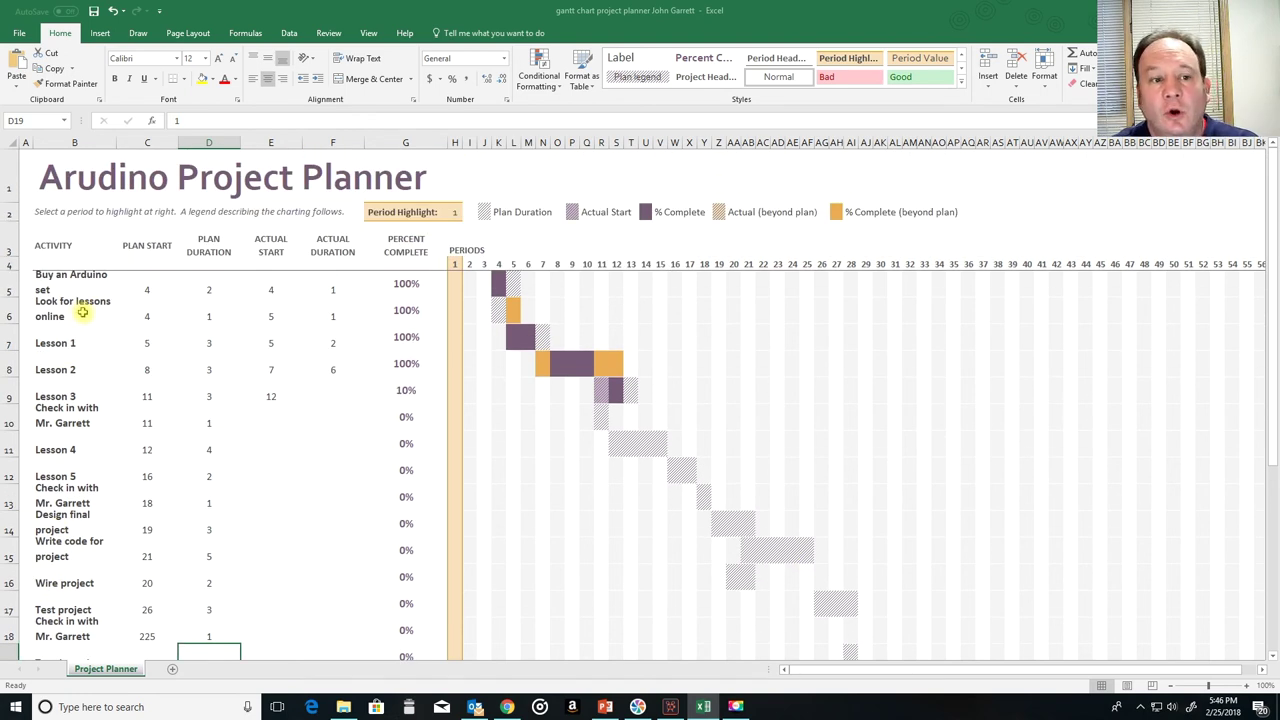
pyautogui.scroll(-1, 63, 475)
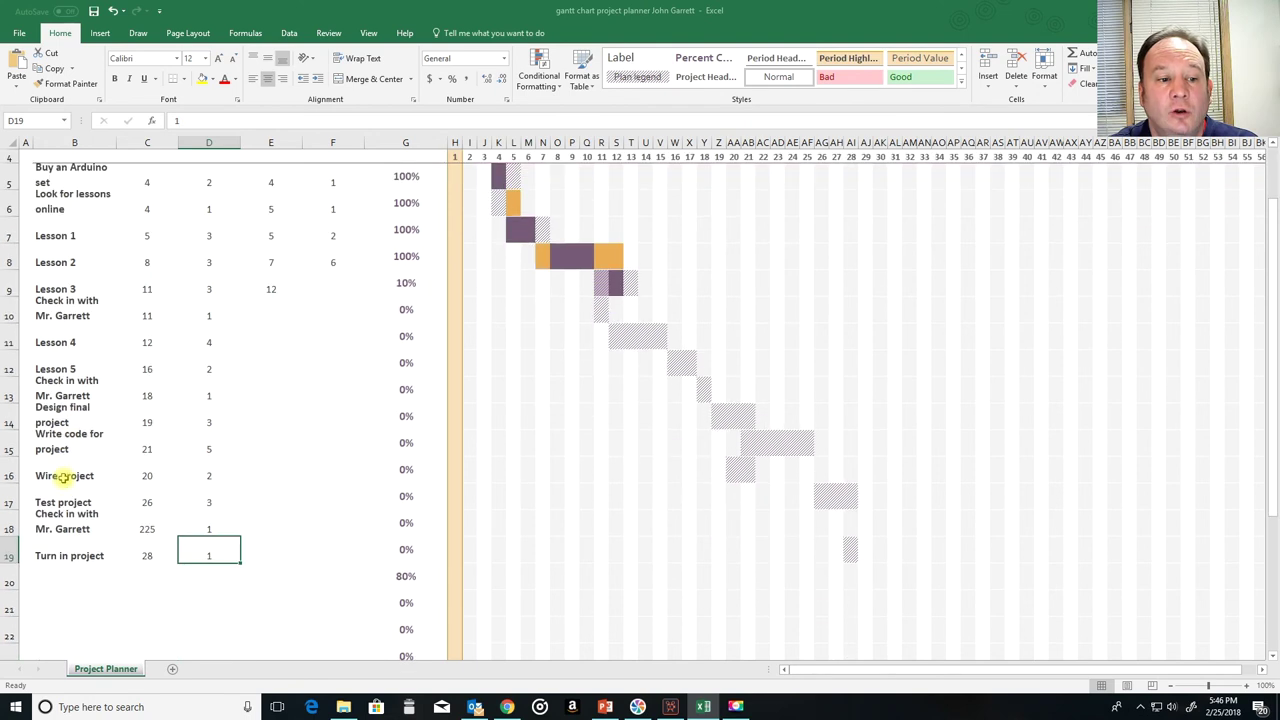
pyautogui.scroll(1, 63, 476)
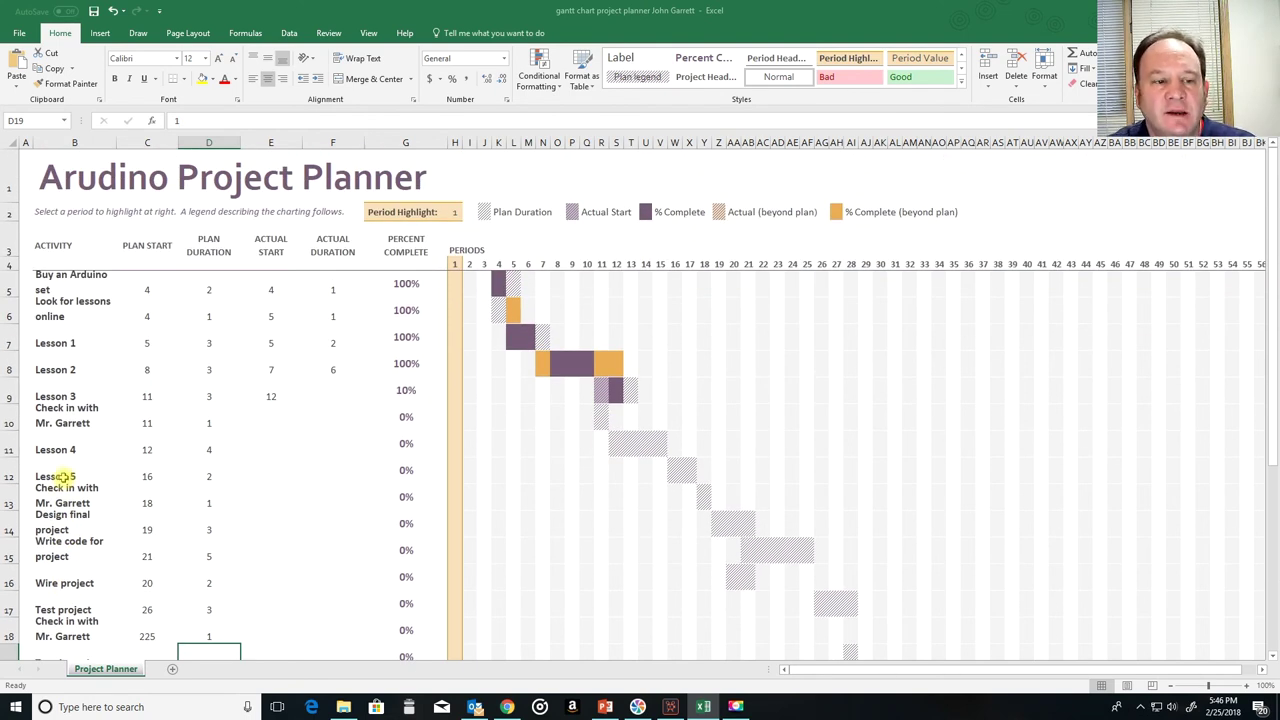
pyautogui.scroll(-1, 71, 397)
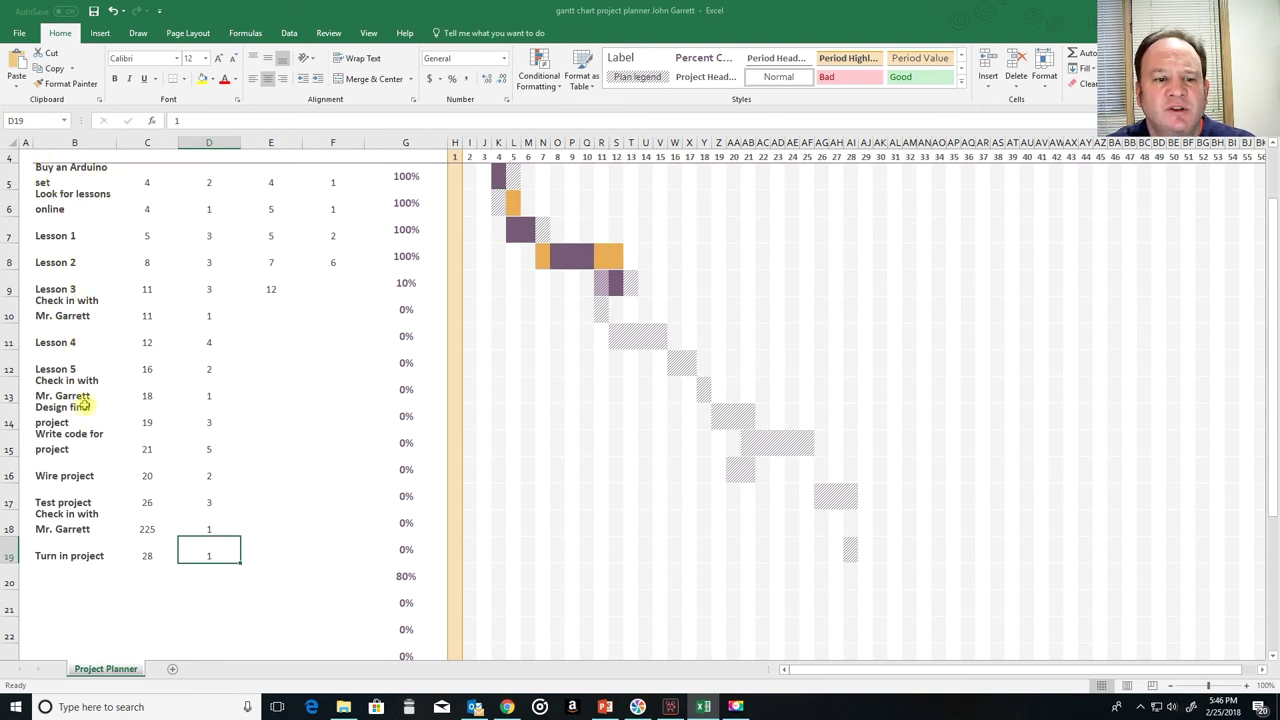
pyautogui.scroll(-3, 157, 391)
pyautogui.scroll(4, 120, 394)
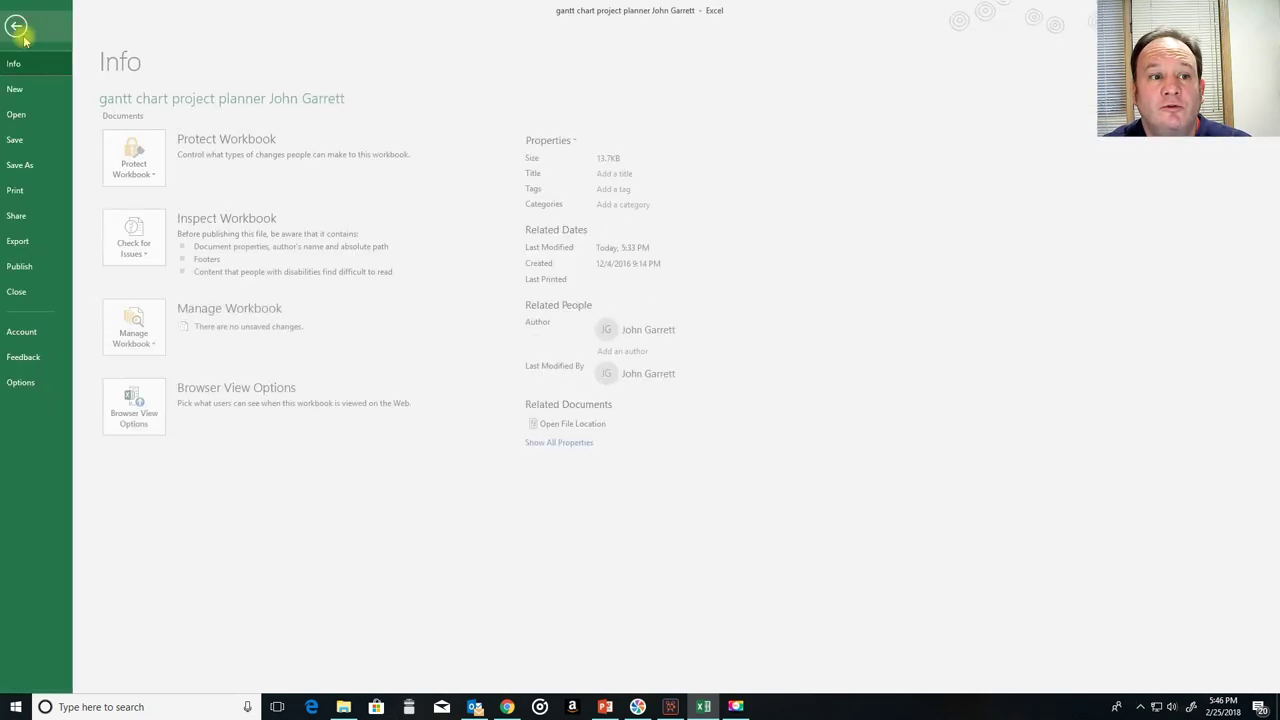
# Step: View the Gantt chart workbook's Backstage Info page, then return to the worksheet
pyautogui.click(20, 33)
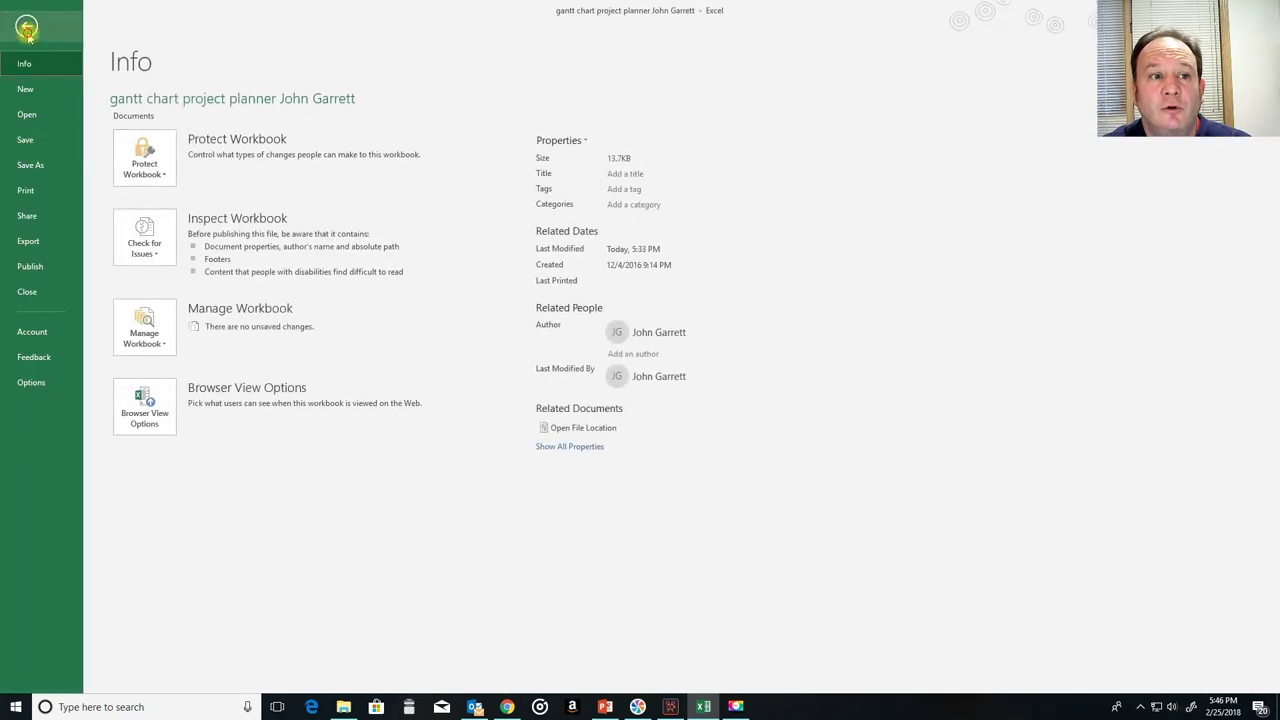
pyautogui.click(26, 28)
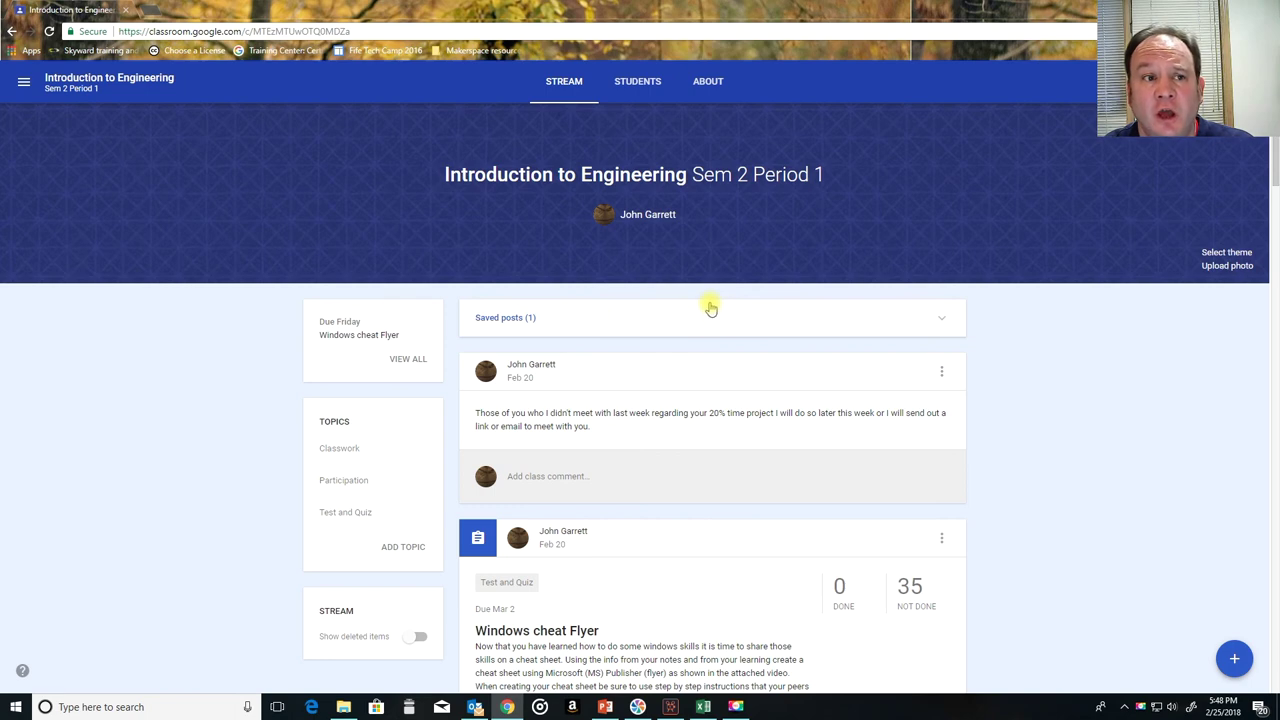
# Step: Open the class from the class list and view the Flipgrid Activity assignment
pyautogui.click(23, 81)
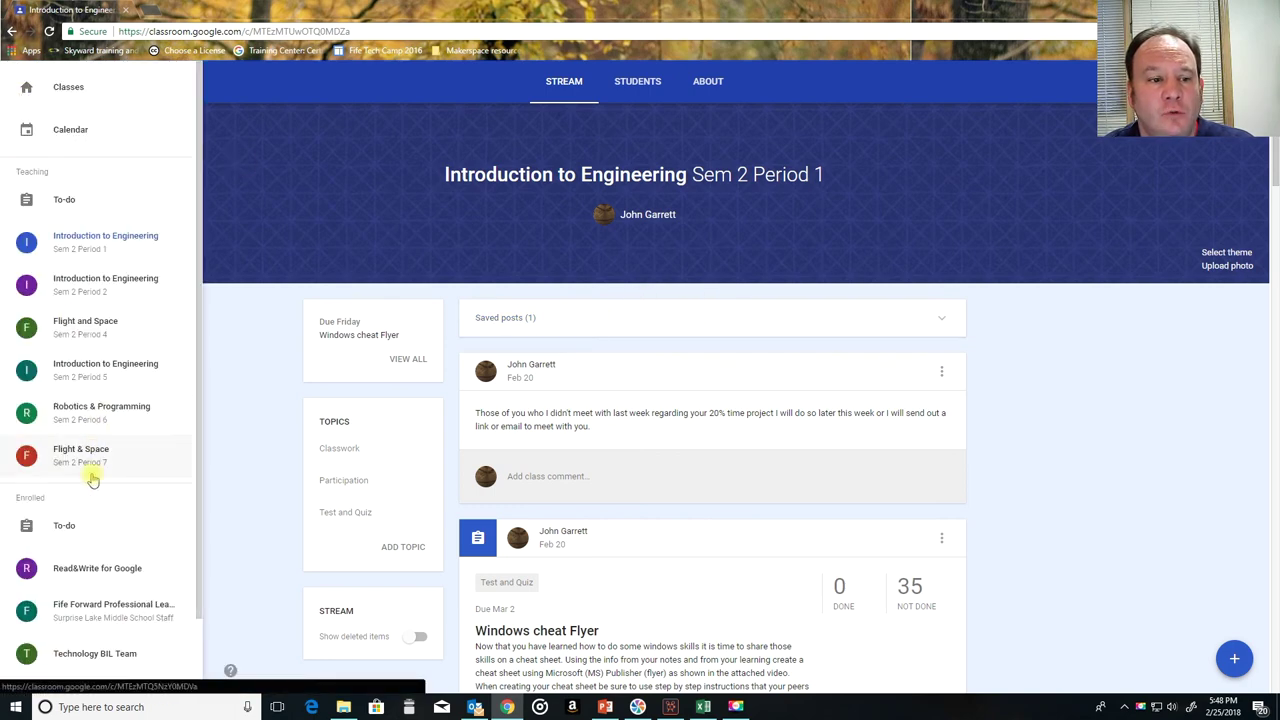
pyautogui.scroll(-1, 100, 460)
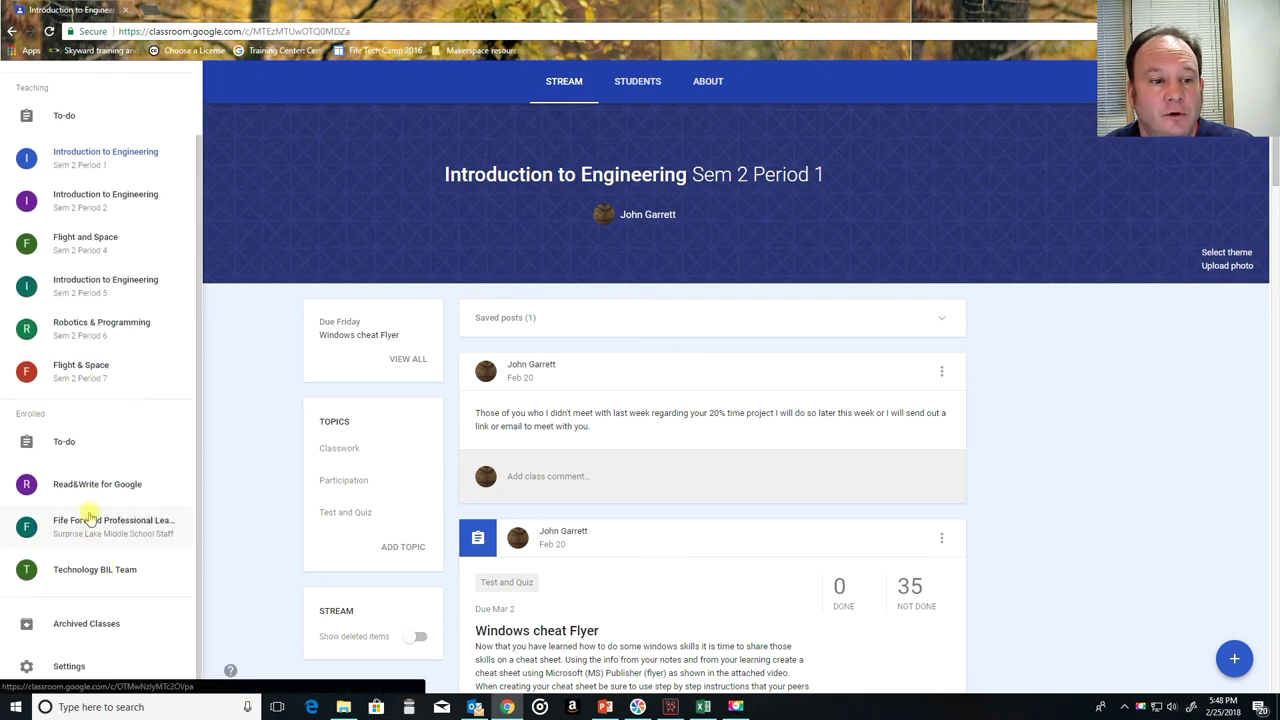
pyautogui.click(86, 520)
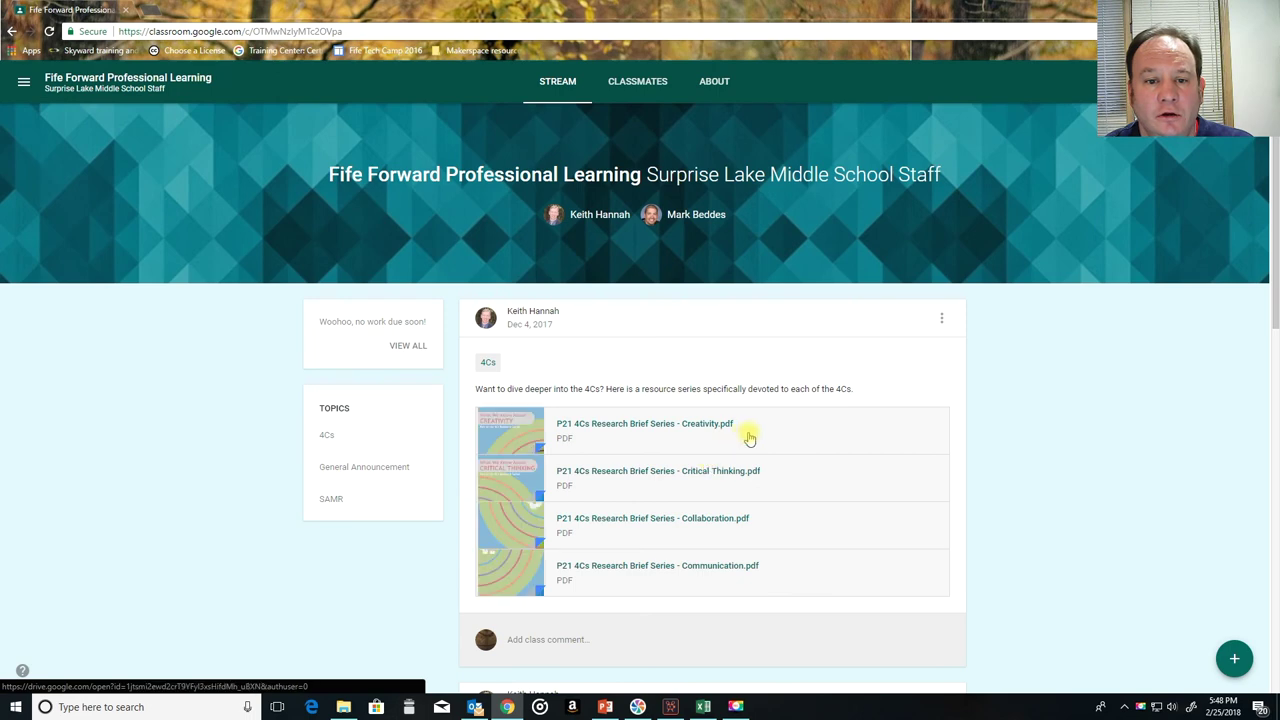
pyautogui.scroll(-8, 814, 437)
pyautogui.scroll(-1, 814, 437)
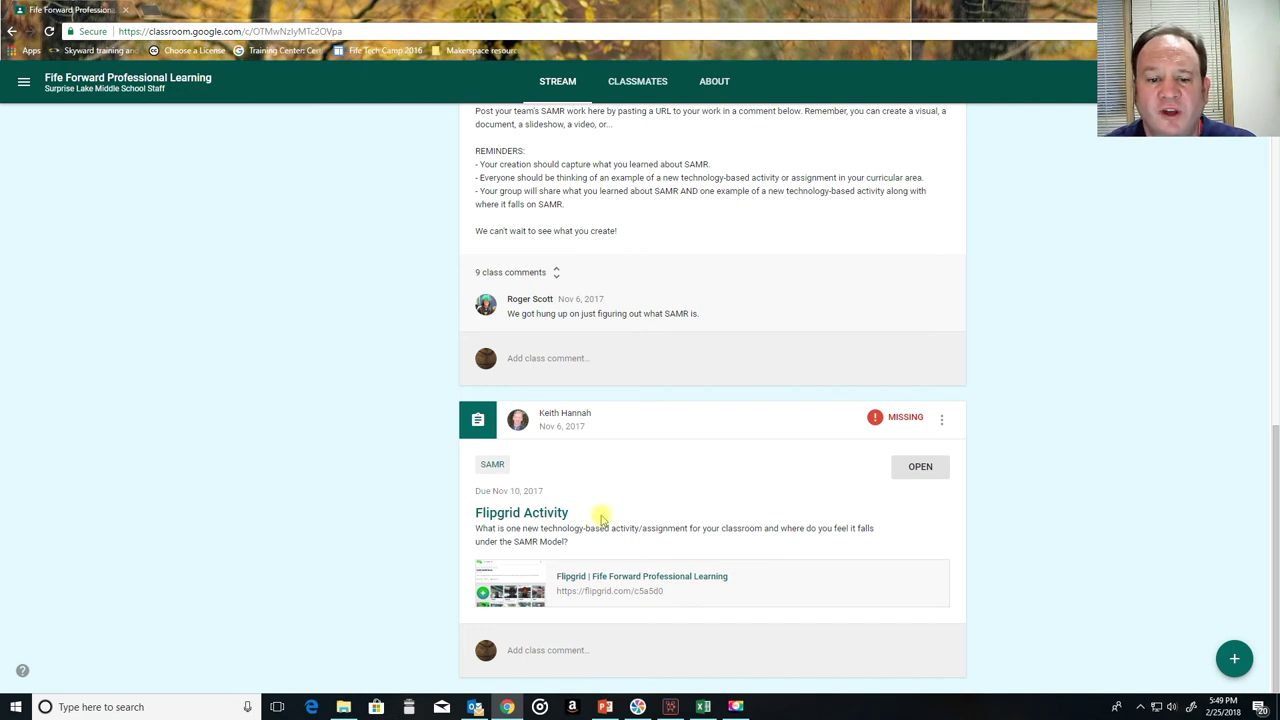
pyautogui.click(930, 466)
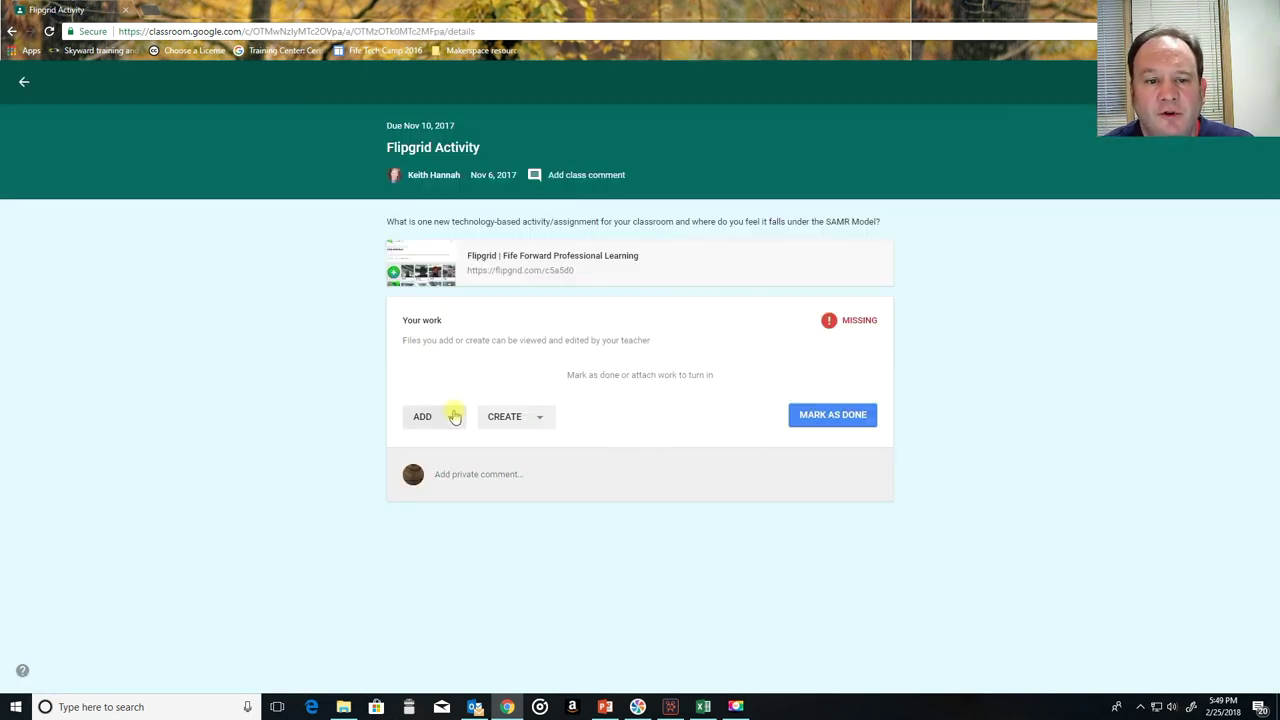
# Step: Upload the gantt chart project planner example xlsx from Documents as your assignment work
pyautogui.click(453, 418)
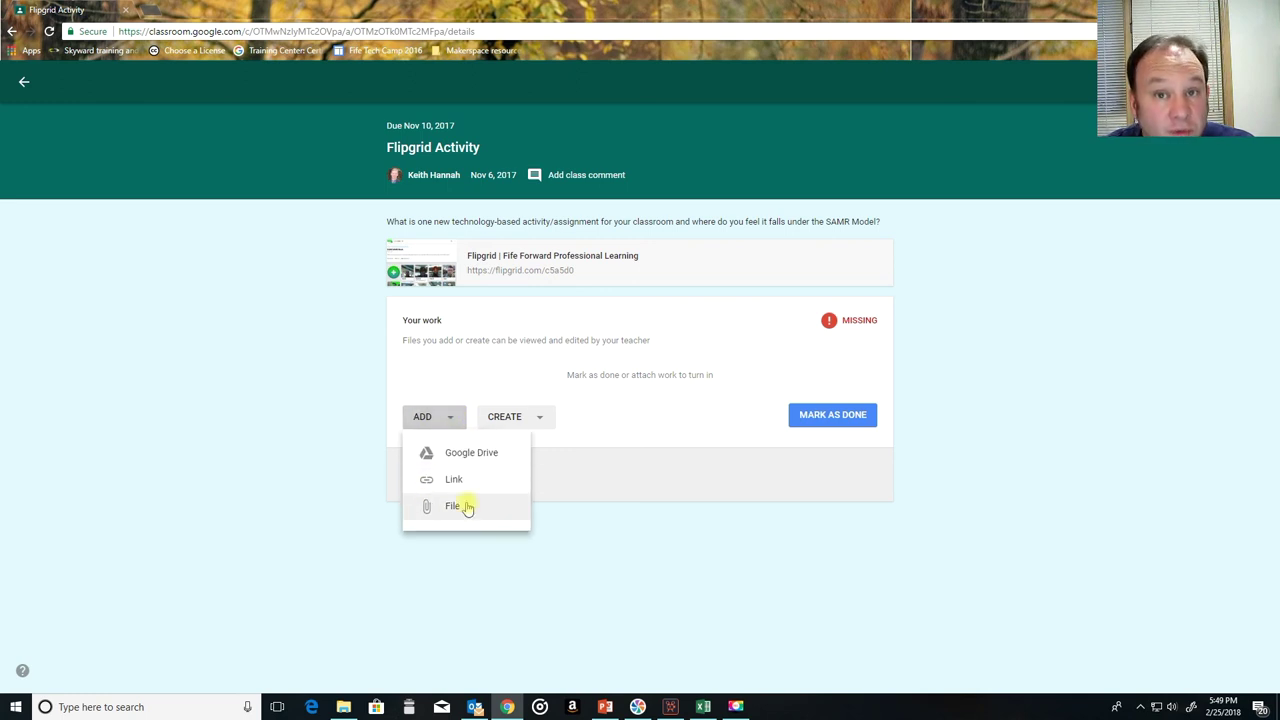
pyautogui.click(466, 507)
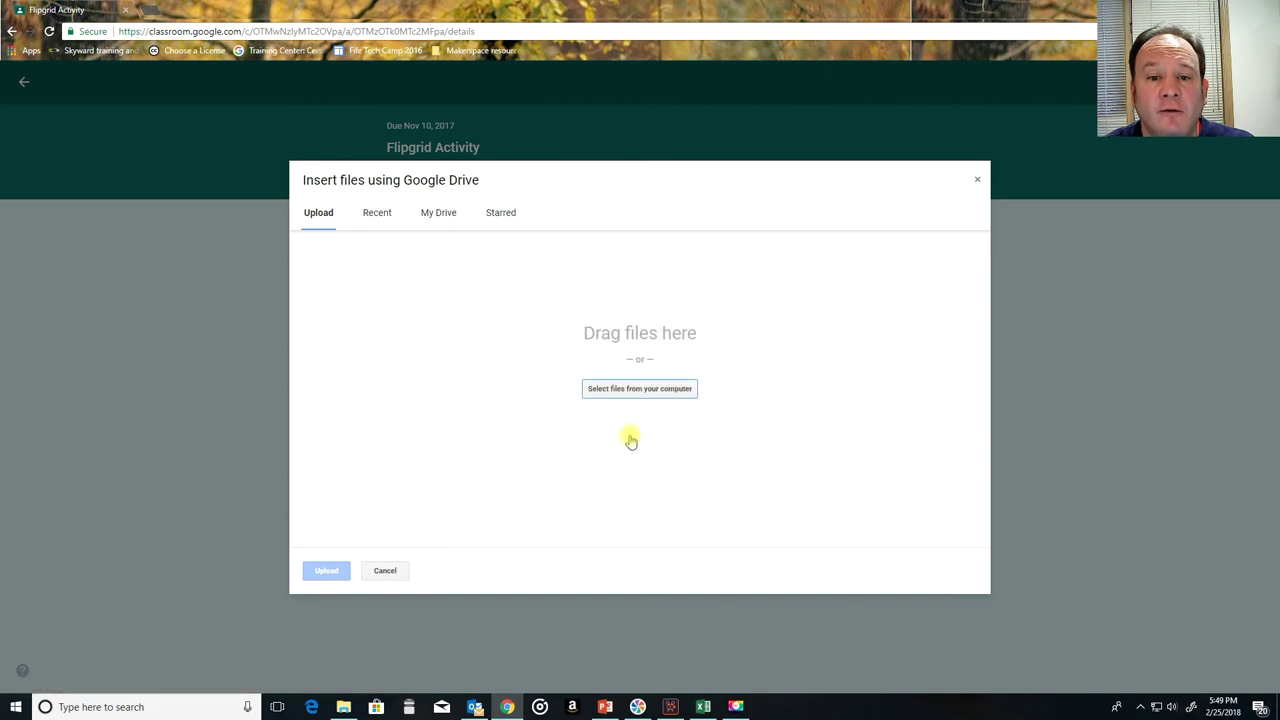
pyautogui.click(634, 392)
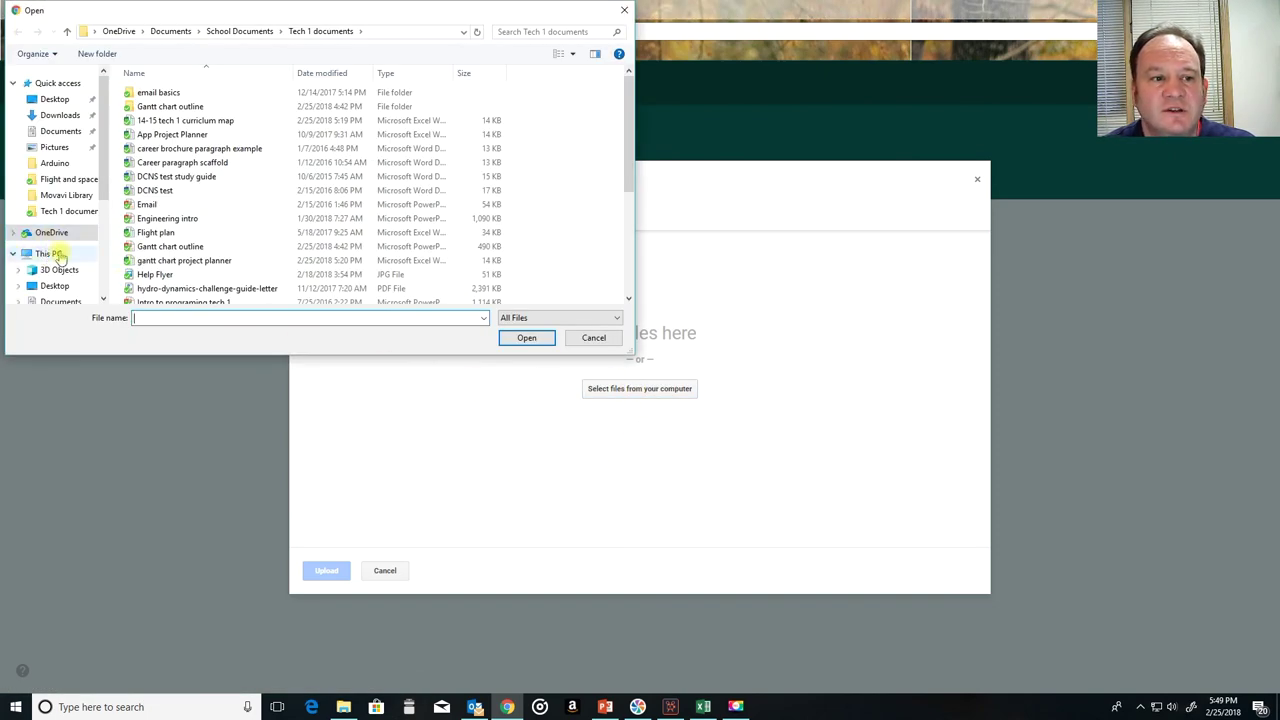
pyautogui.click(55, 255)
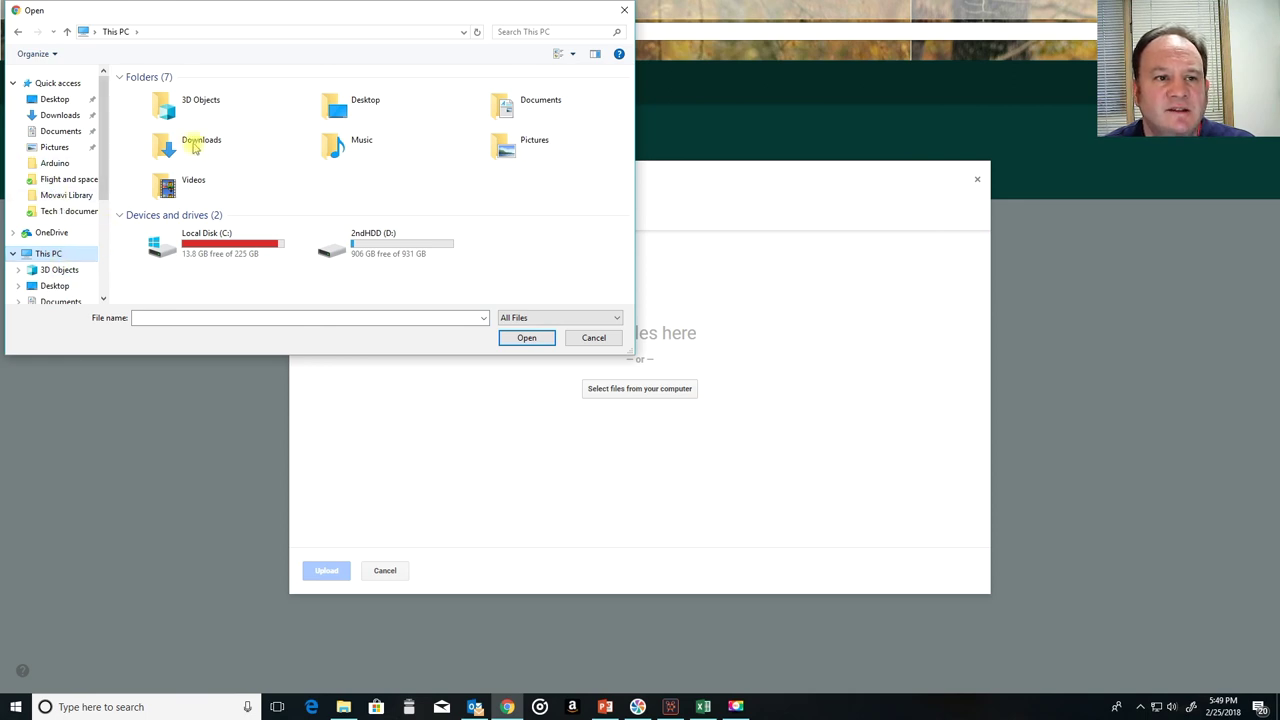
pyautogui.click(528, 110)
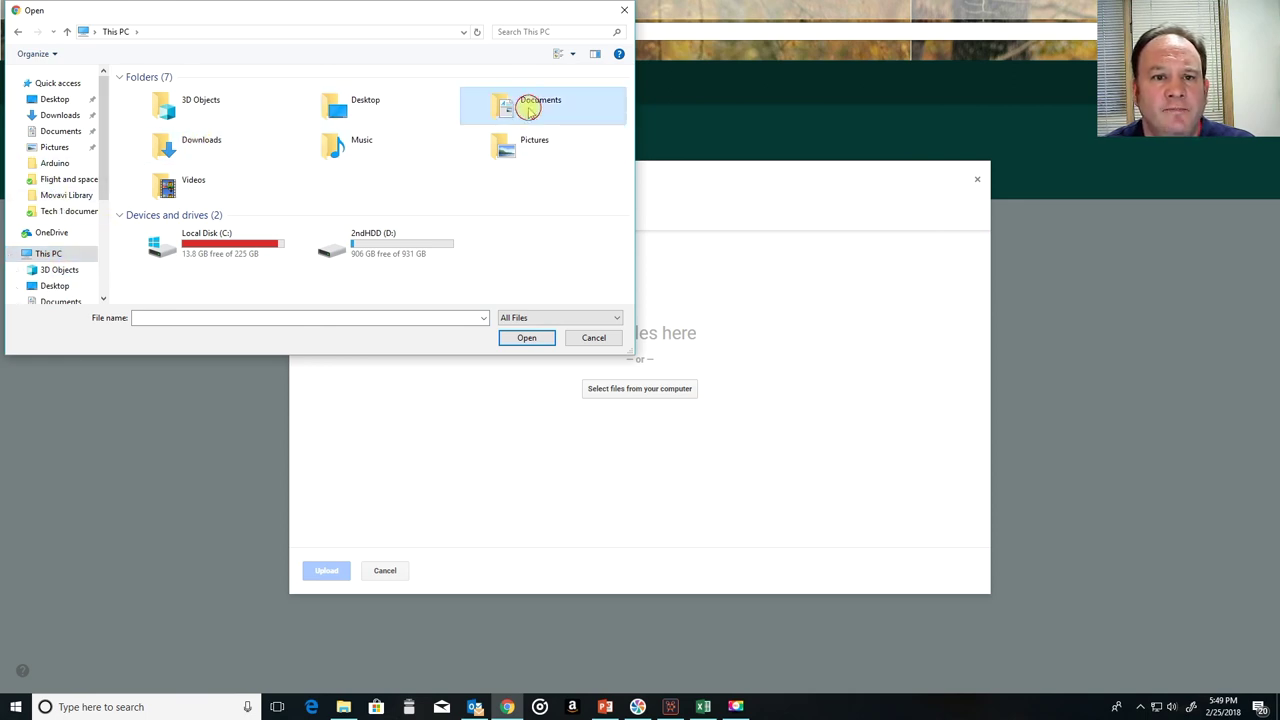
pyautogui.doubleClick(528, 110)
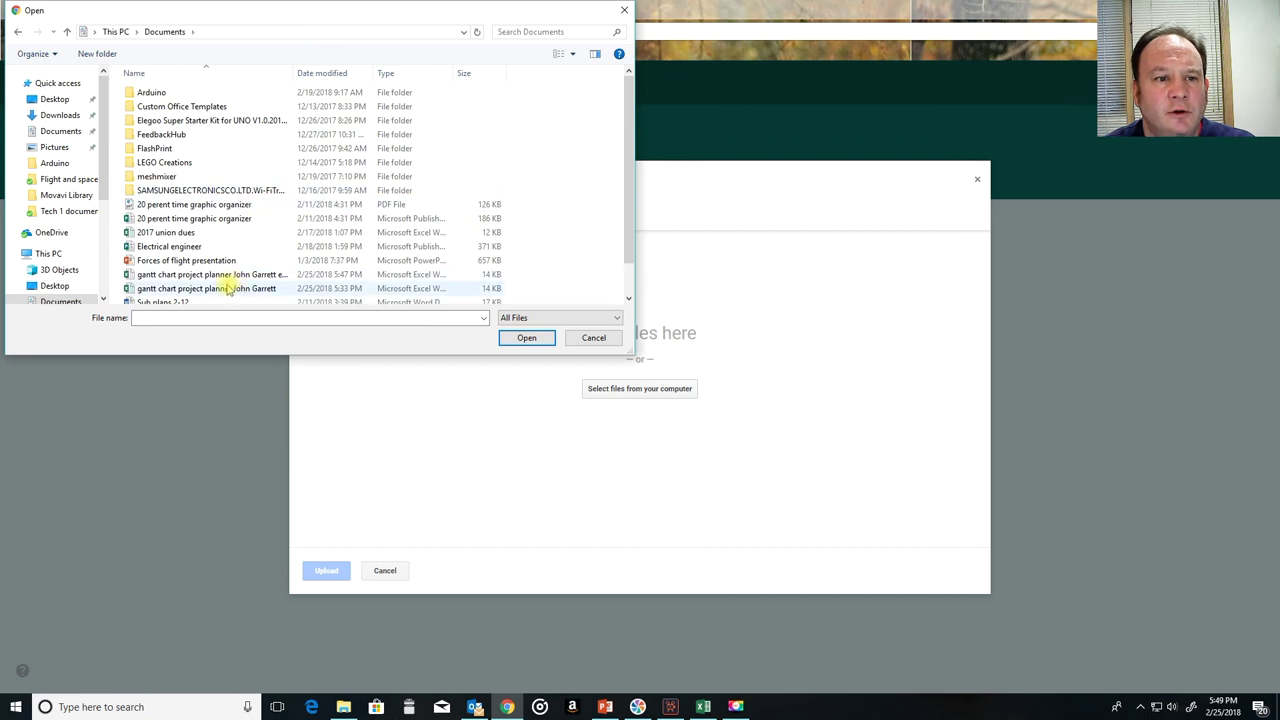
pyautogui.click(188, 276)
pyautogui.click(521, 342)
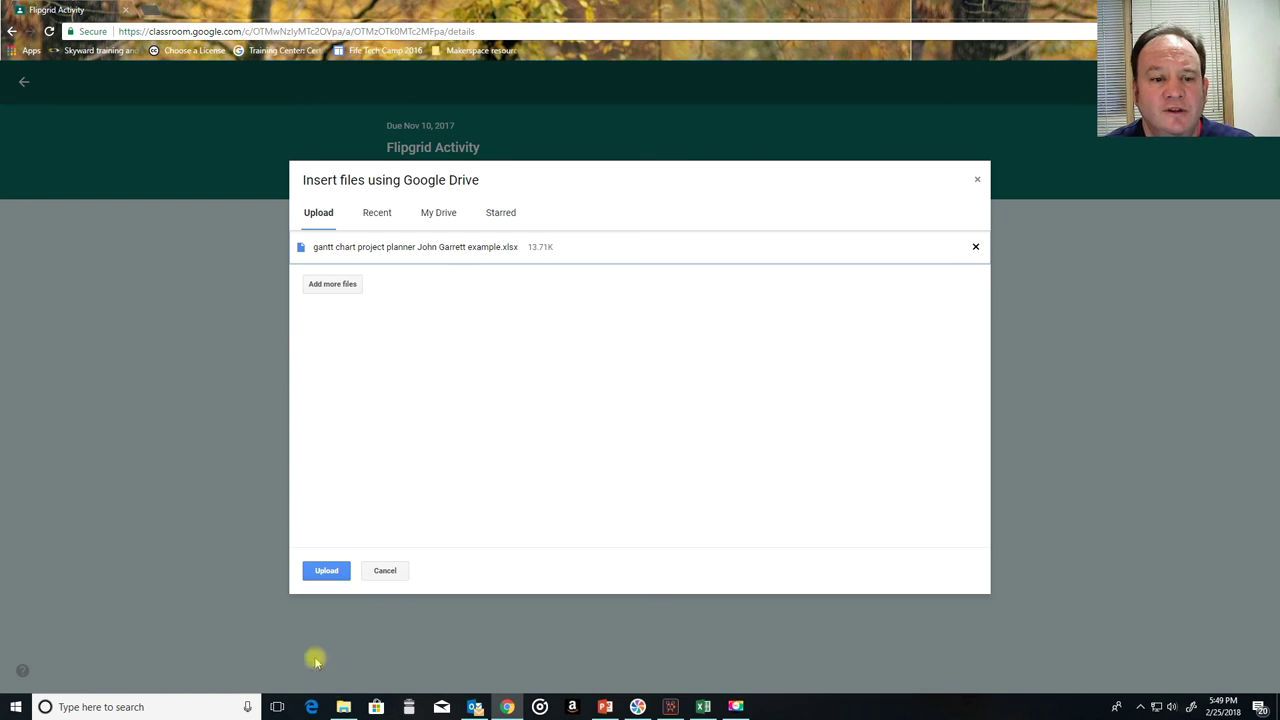
pyautogui.click(333, 573)
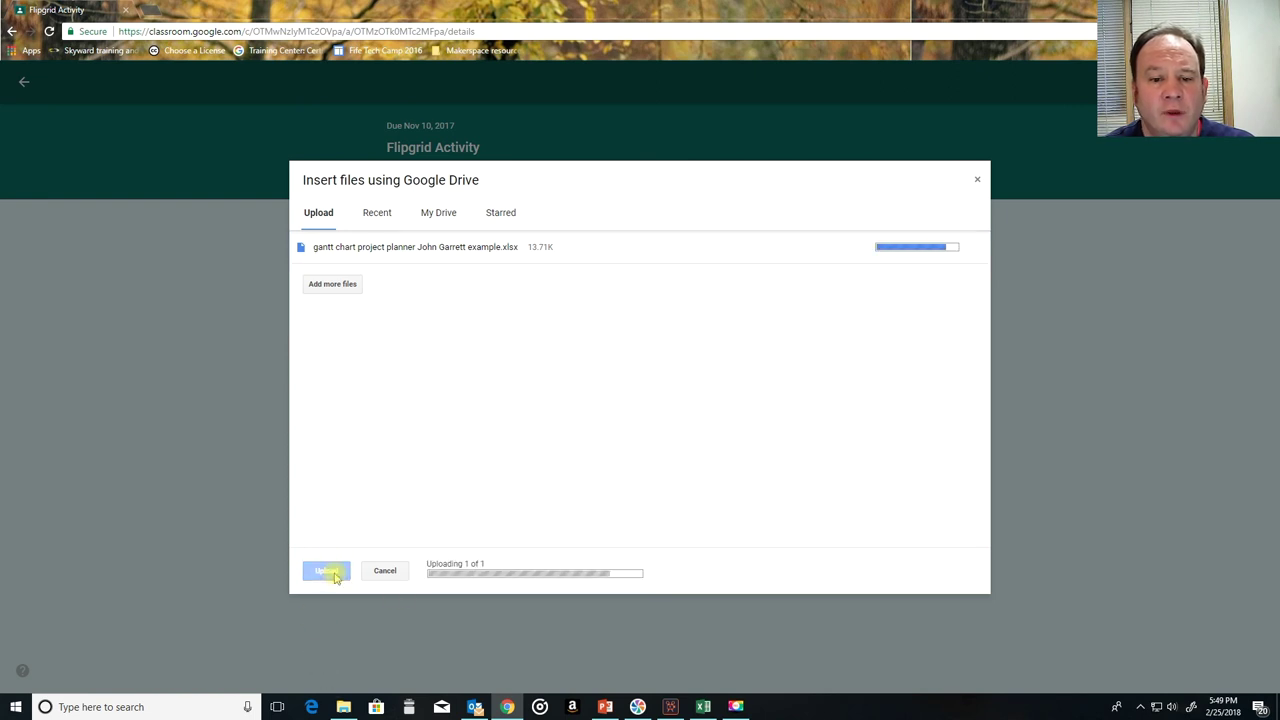